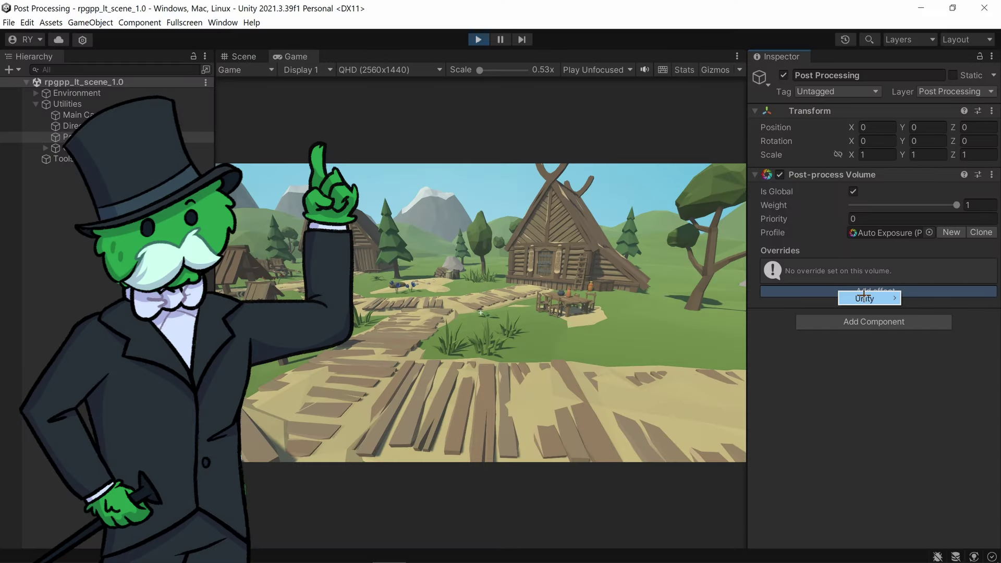
- Add a Bloom effect to the post-process volume from the effects list
left_click(804, 290)
left_click(758, 324)
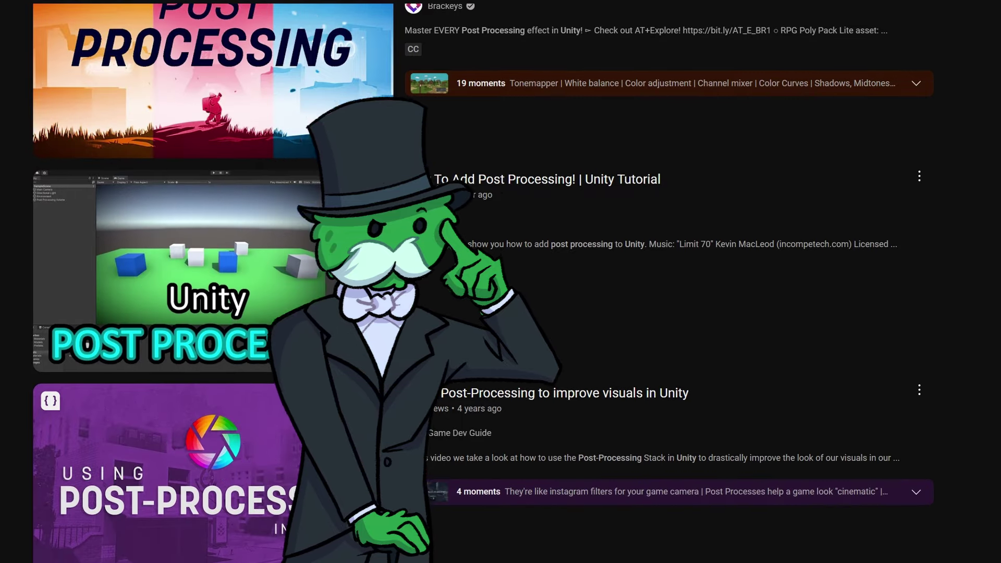
scroll(501, 281, "down", 5)
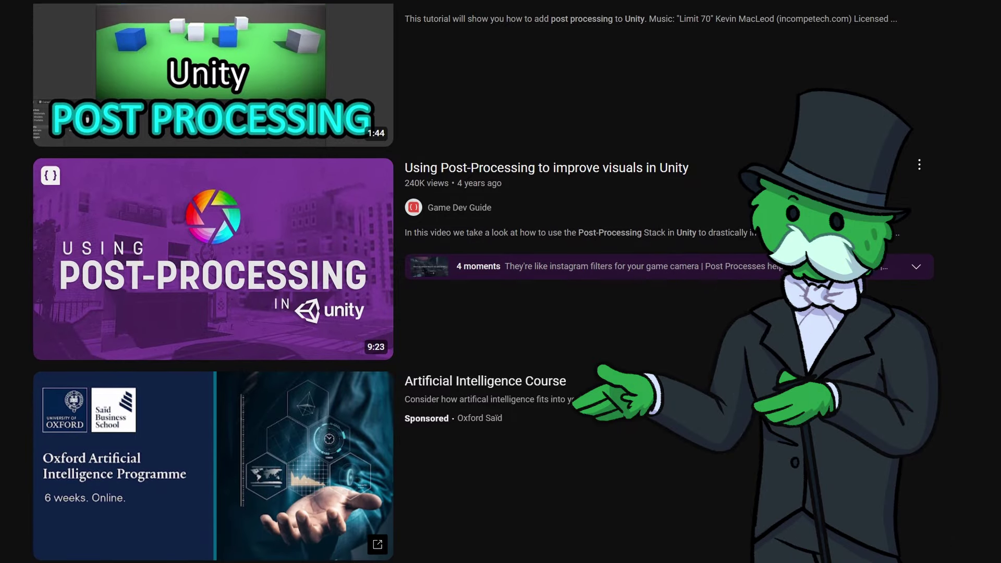
scroll(500, 282, "down", 9)
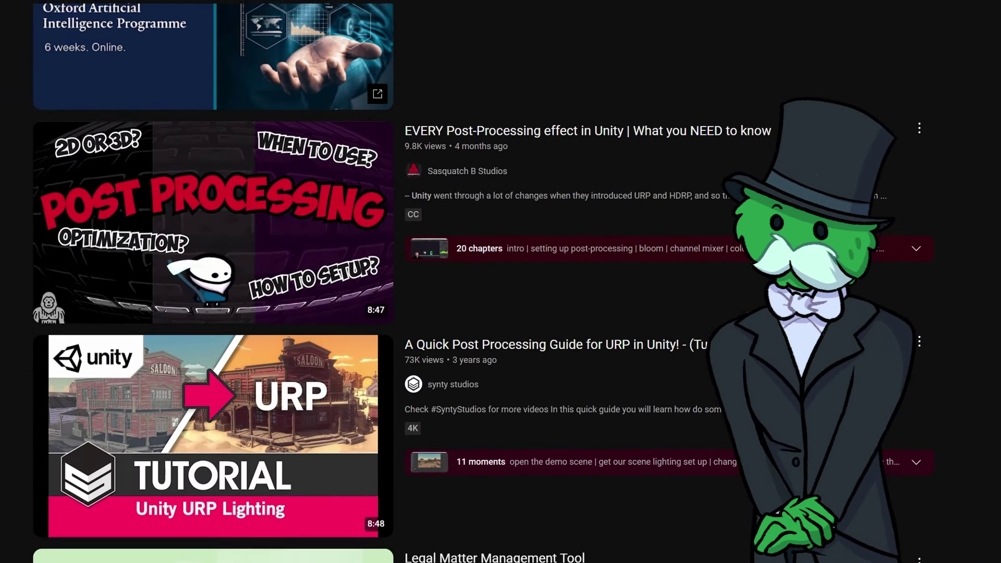
scroll(501, 281, "down", 9)
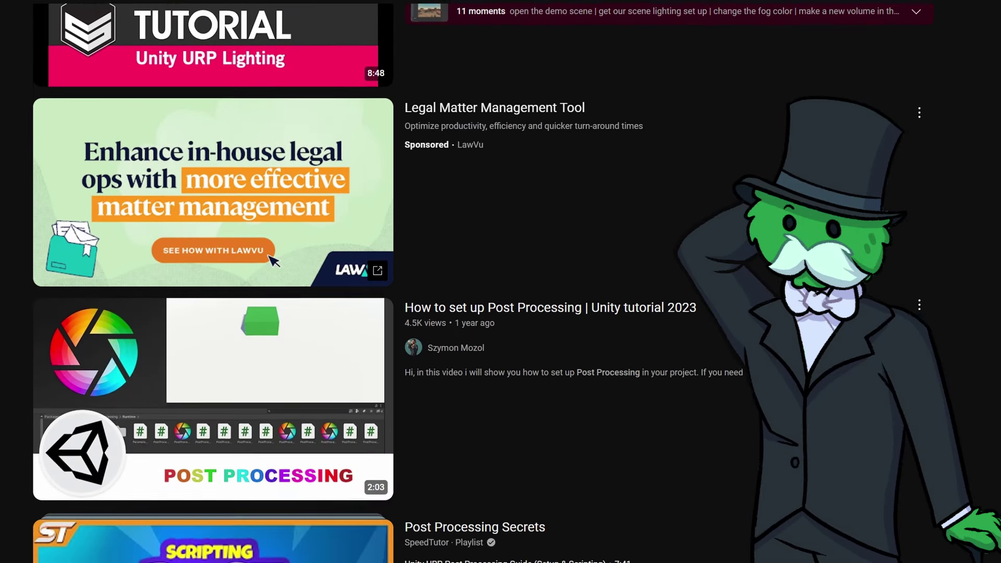
scroll(500, 282, "down", 5)
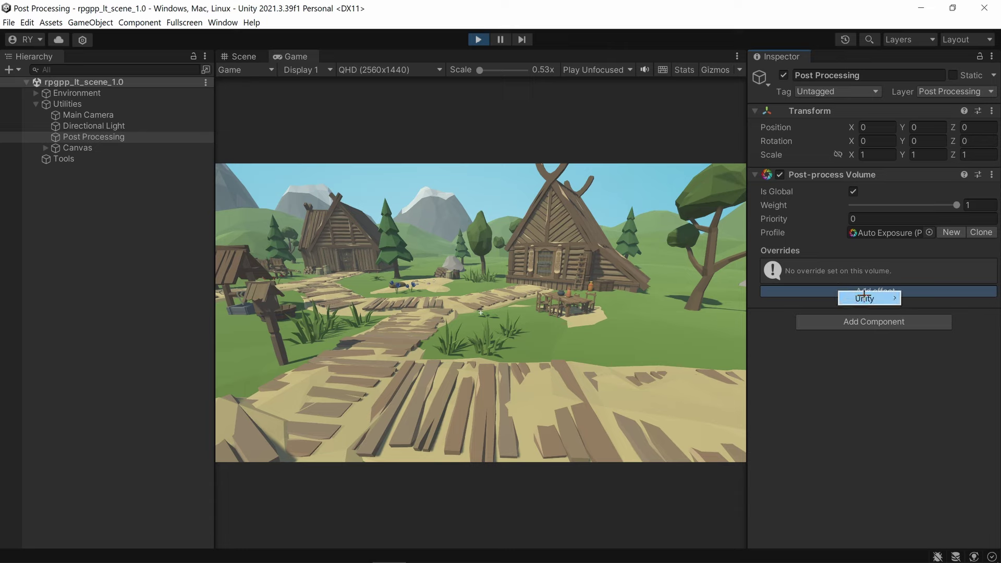
- Add a Bloom override with Threshold 0, Diffusion 10 and Intensity about 3, previewed fullscreen
mouse_move(864, 296)
left_click(783, 324)
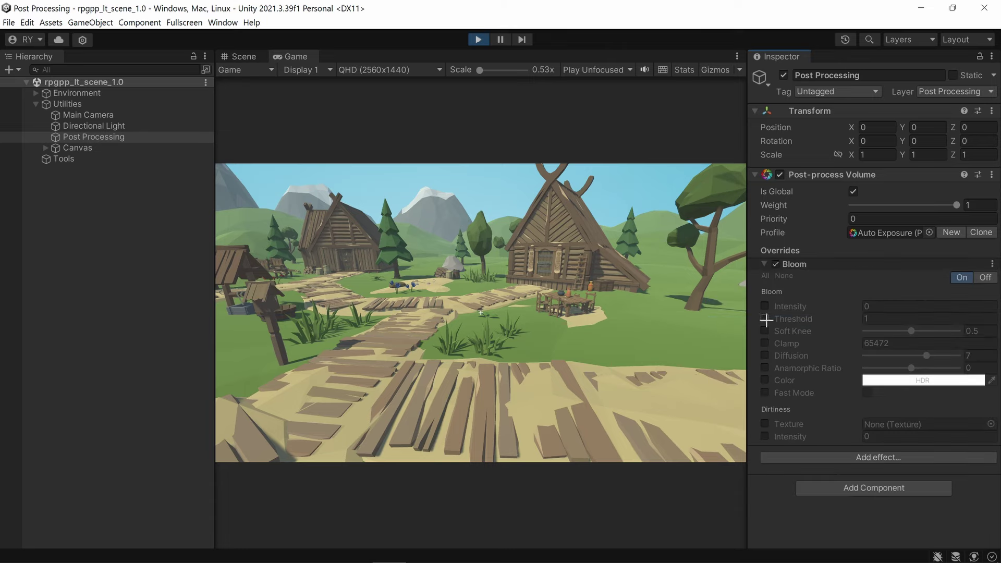
left_click_drag(831, 318, 783, 320)
left_click(765, 355)
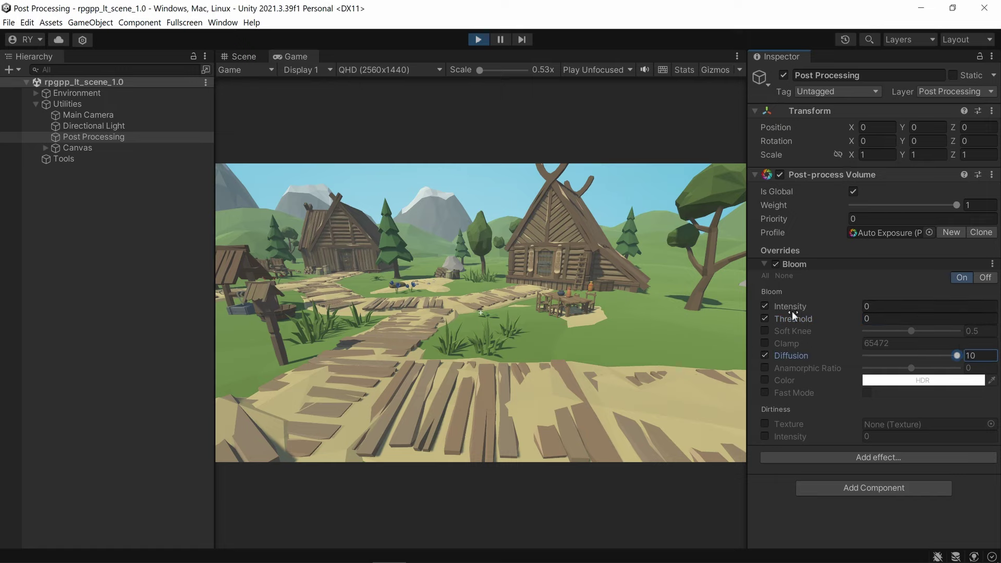
left_click_drag(792, 311, 853, 310)
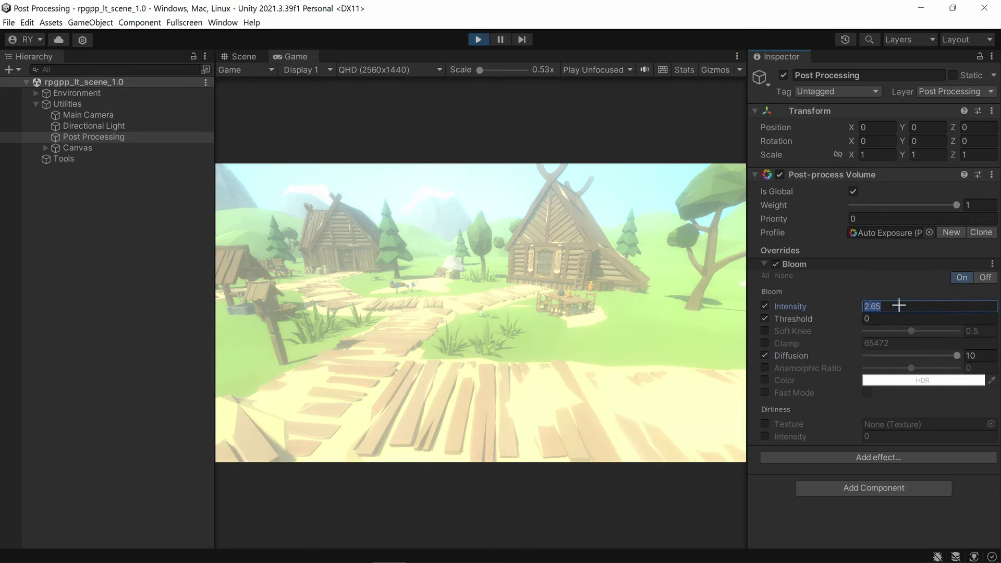
key("F10")
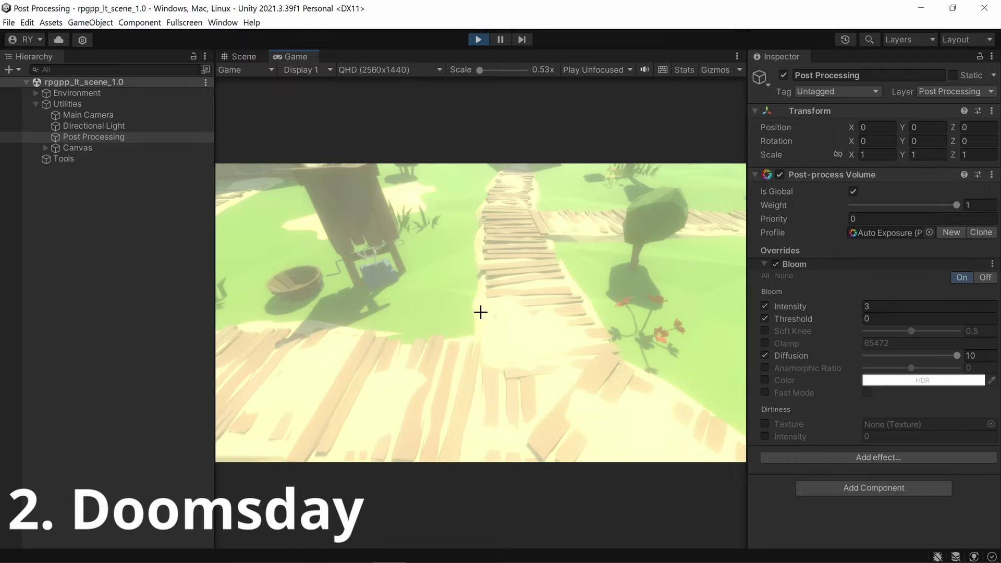
- Raise Bloom Intensity to 100 and Threshold to 1.1 for glaring highlights
left_click_drag(789, 304, 885, 308)
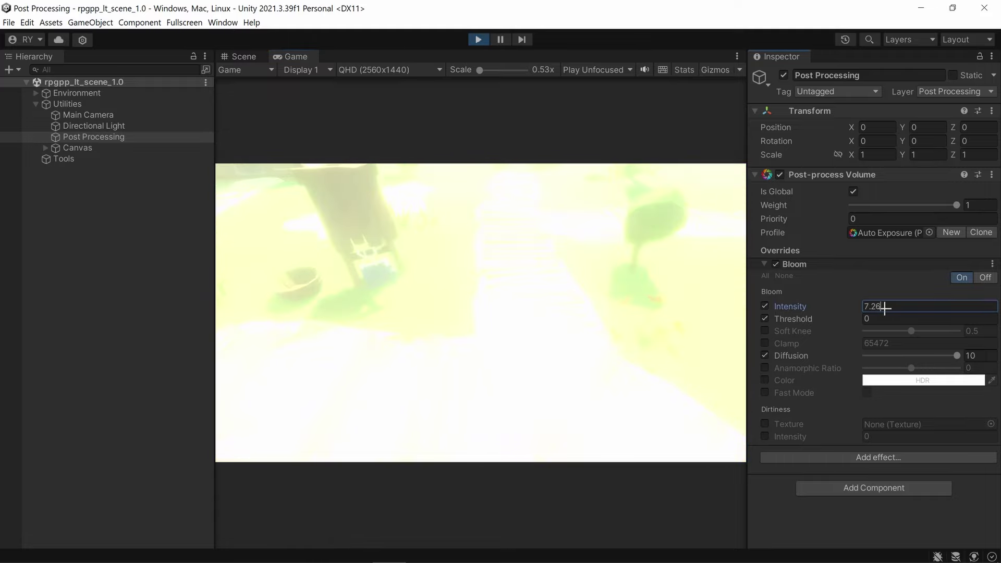
type("100")
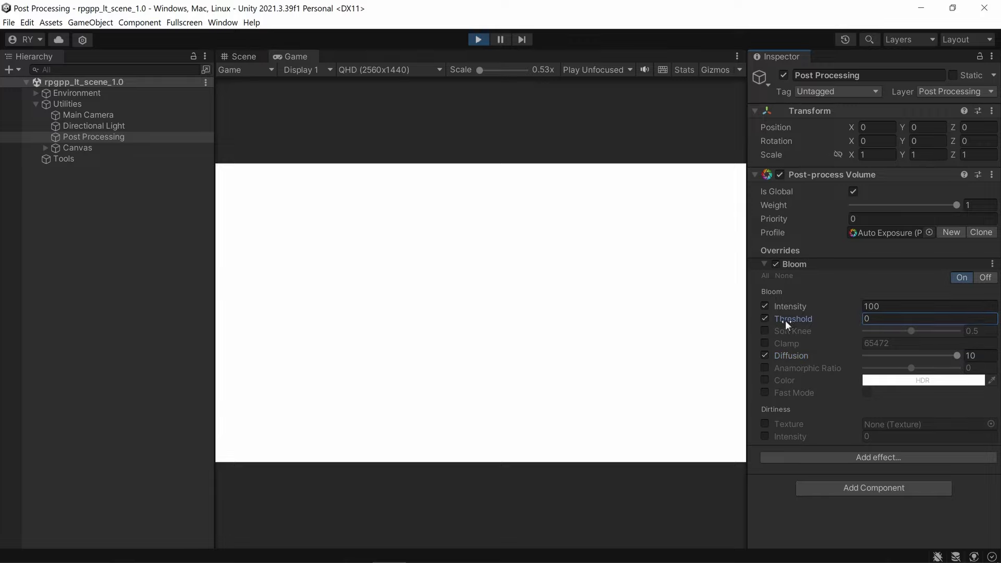
left_click_drag(785, 320, 810, 317)
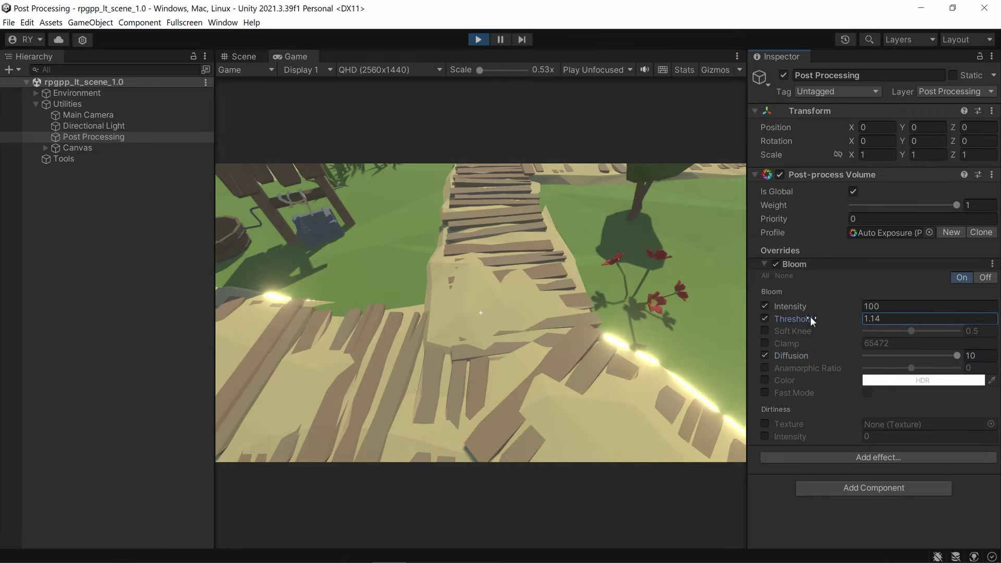
left_click(879, 319)
type("1")
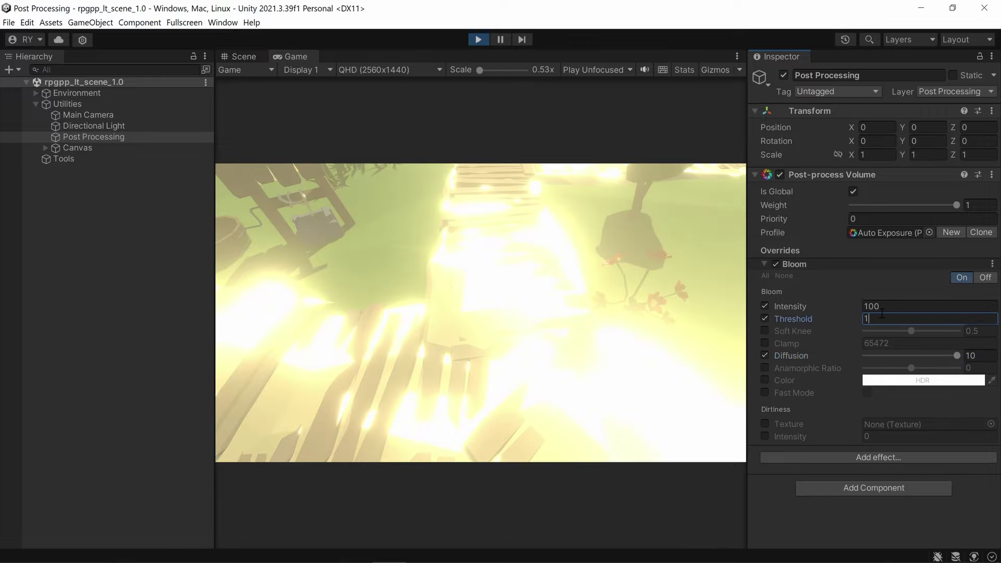
type(".1")
key("Return")
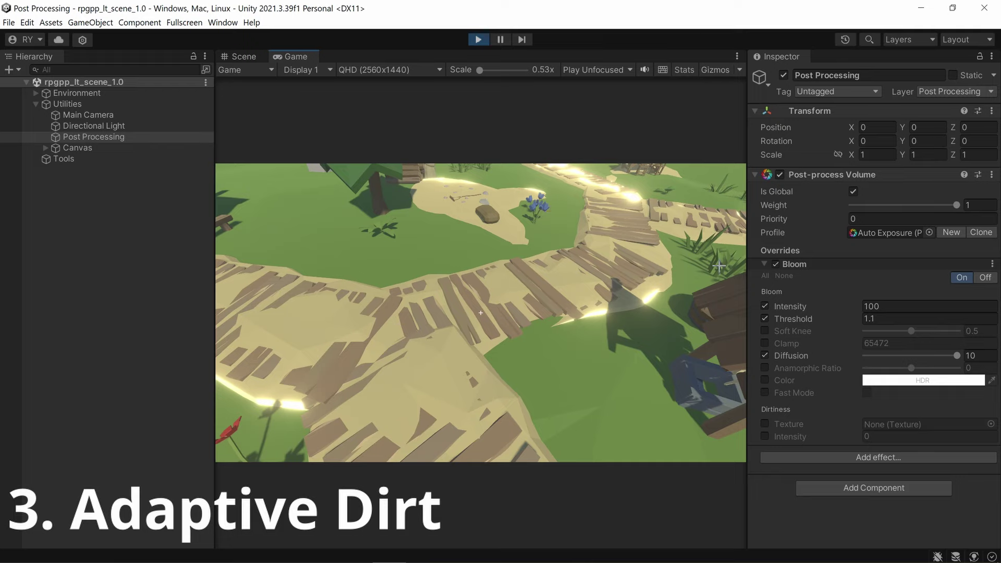
- Set Bloom Intensity to 0.001 with a LensDirt00 dirt texture at dirtiness intensity 100000
left_click(897, 306)
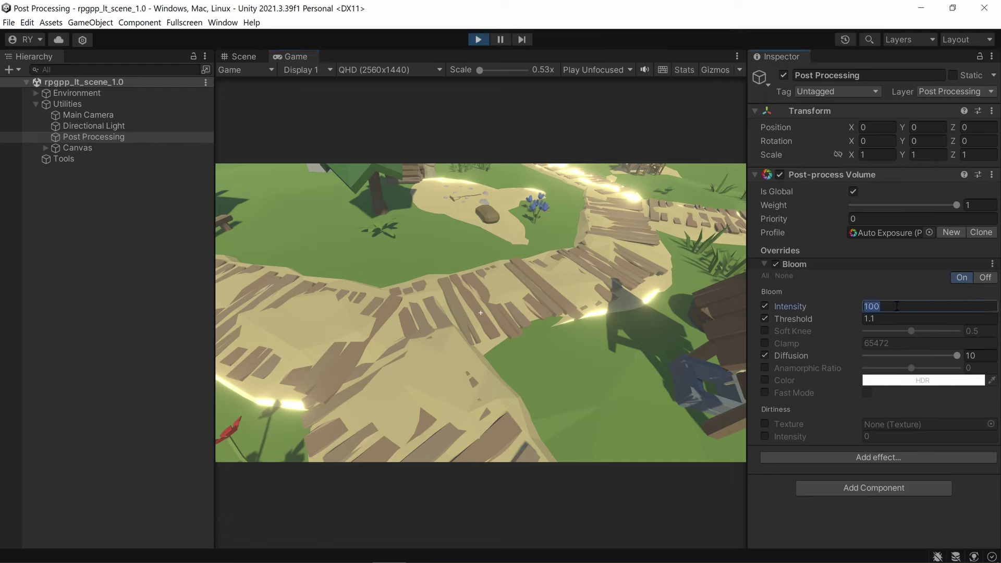
type("0.001")
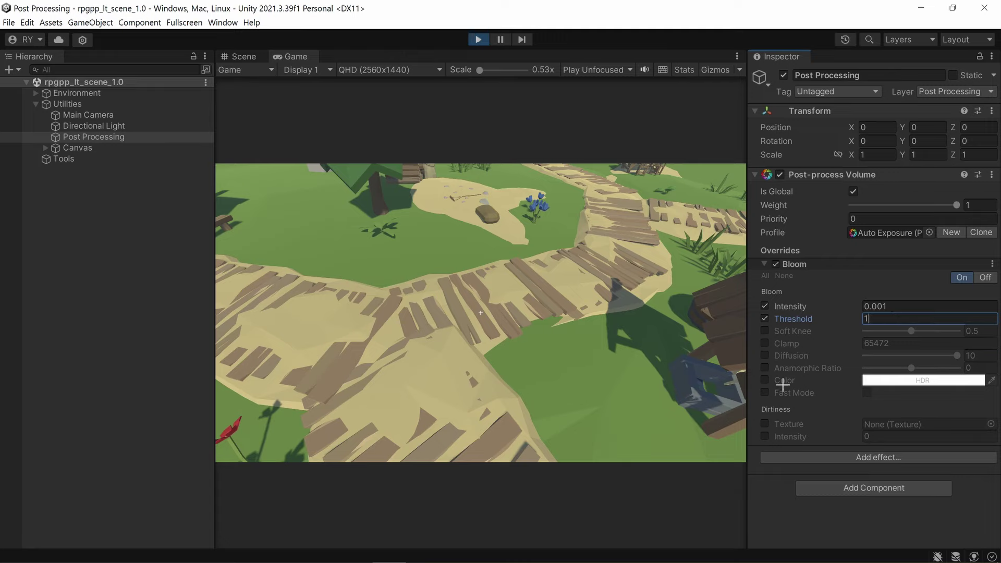
left_click(990, 424)
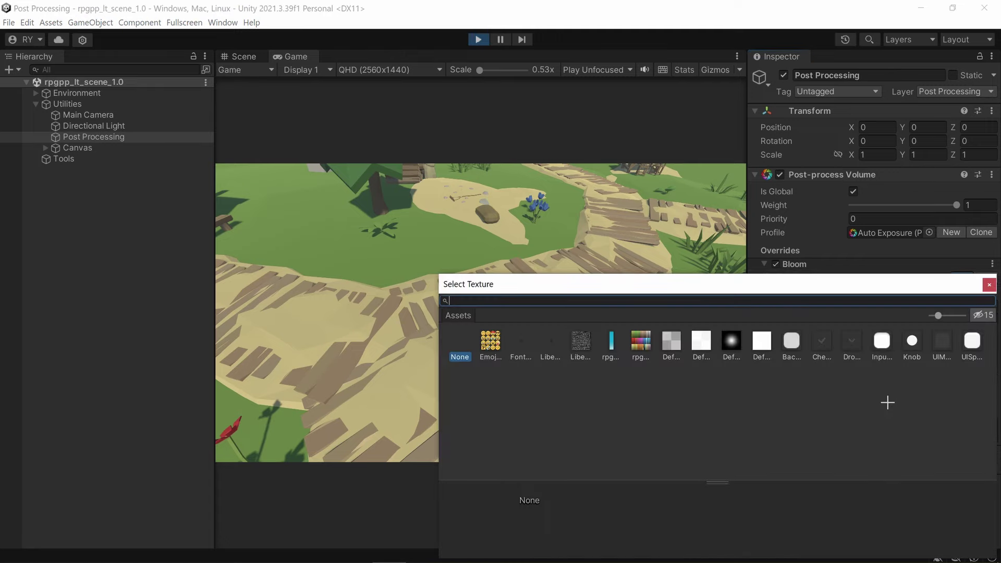
left_click(982, 315)
type("lens")
double_click(487, 342)
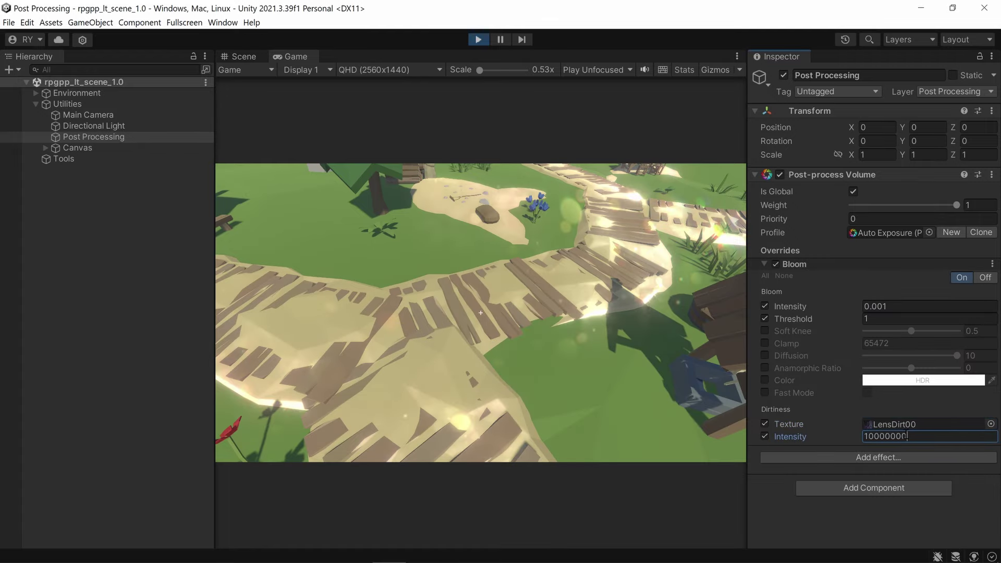
key("Return")
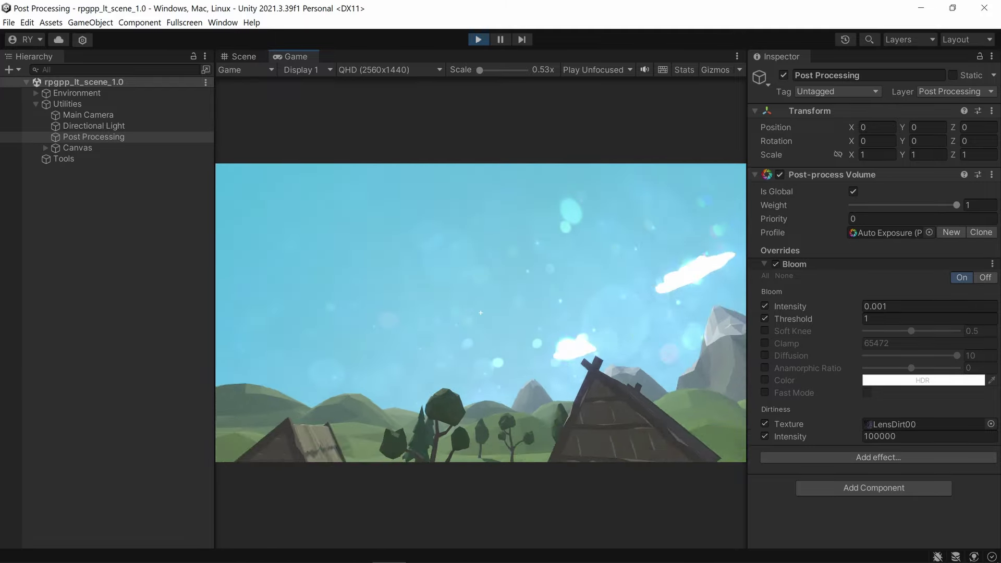
right_click(809, 264)
- Remove the Bloom override and add Chromatic Aberration with intensity raised toward 1
left_click(840, 283)
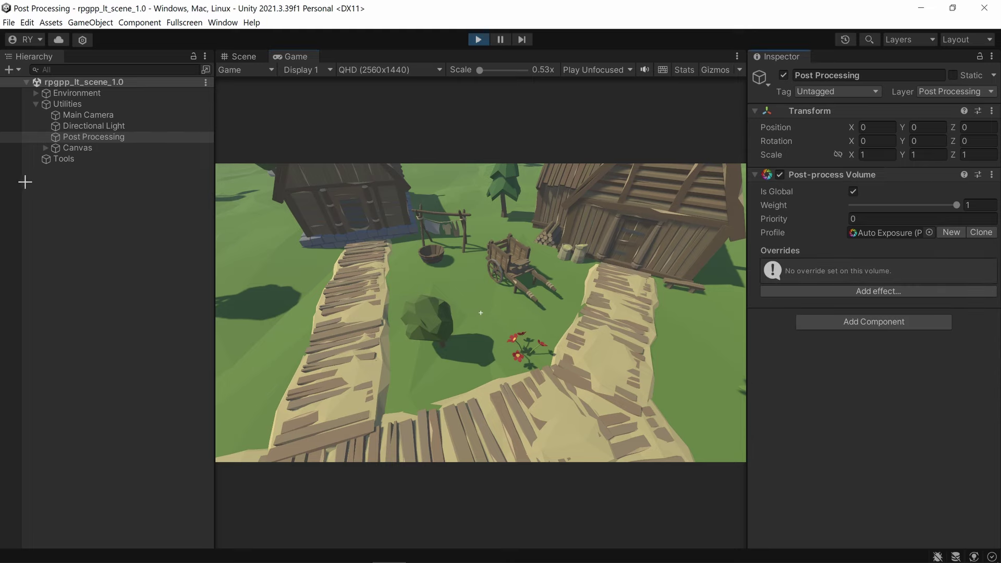
left_click(35, 104)
left_click(58, 115)
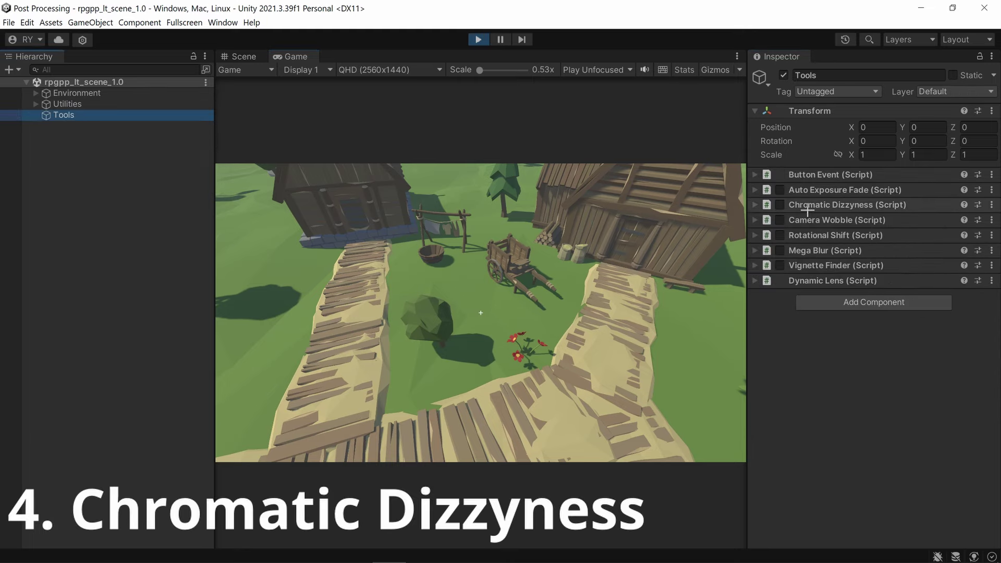
left_click(94, 104)
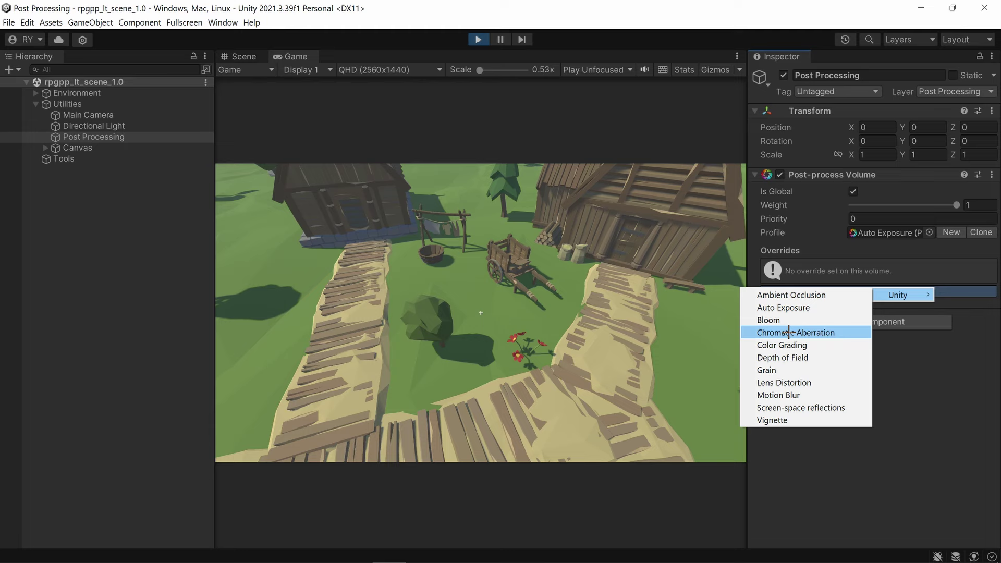
left_click(814, 329)
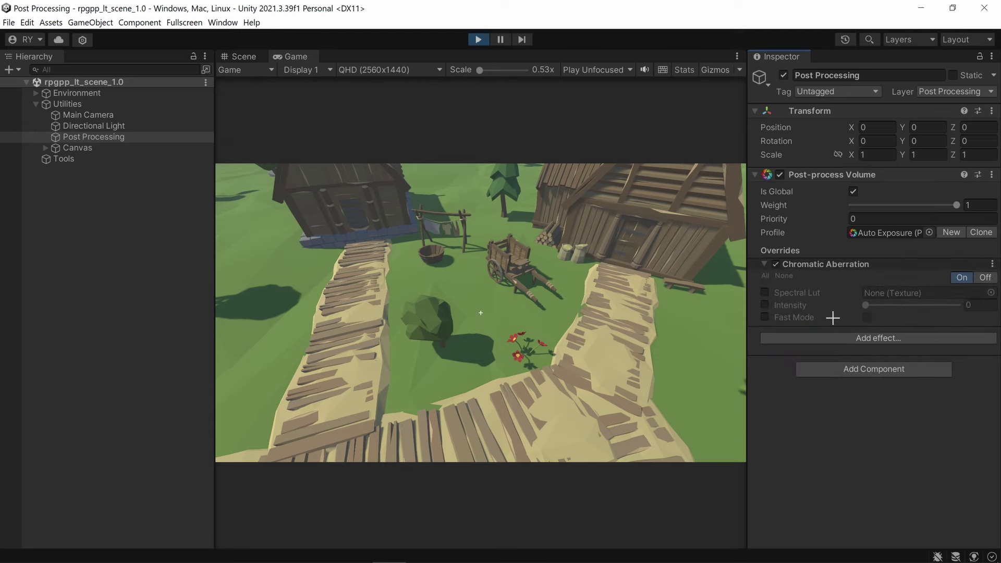
left_click_drag(872, 305, 965, 308)
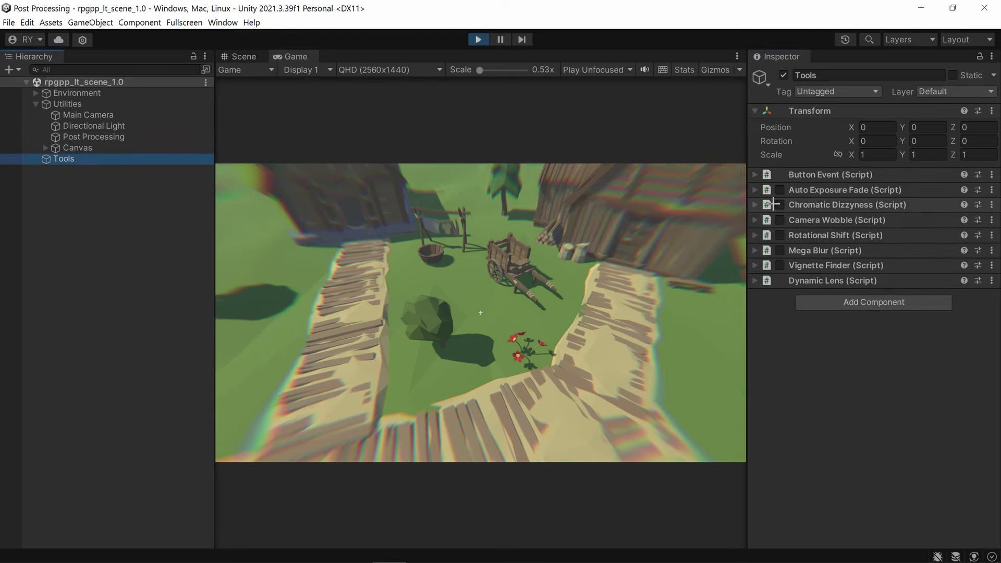
- Enable the Chromatic Dizzyness script at Speed 7.9 and Min Intensity 2.78, previewed fullscreen
left_click(780, 205)
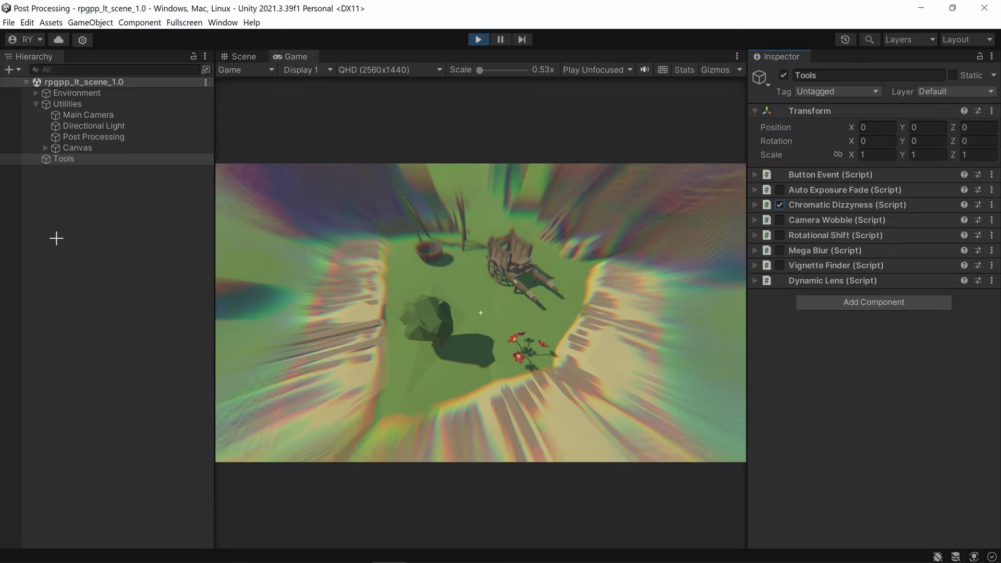
left_click(756, 205)
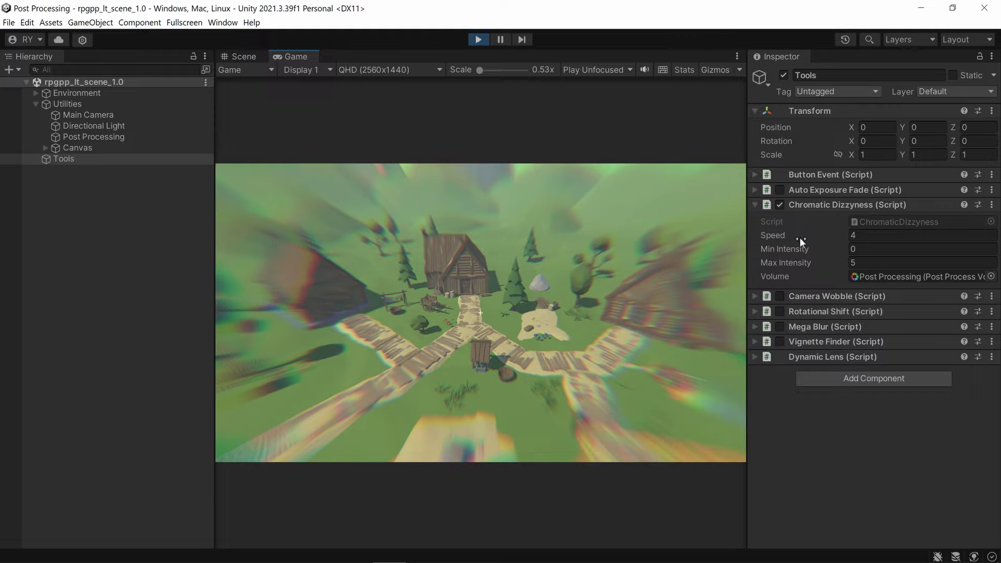
left_click_drag(800, 237, 797, 238)
left_click_drag(867, 230, 870, 229)
left_click_drag(769, 248, 803, 248)
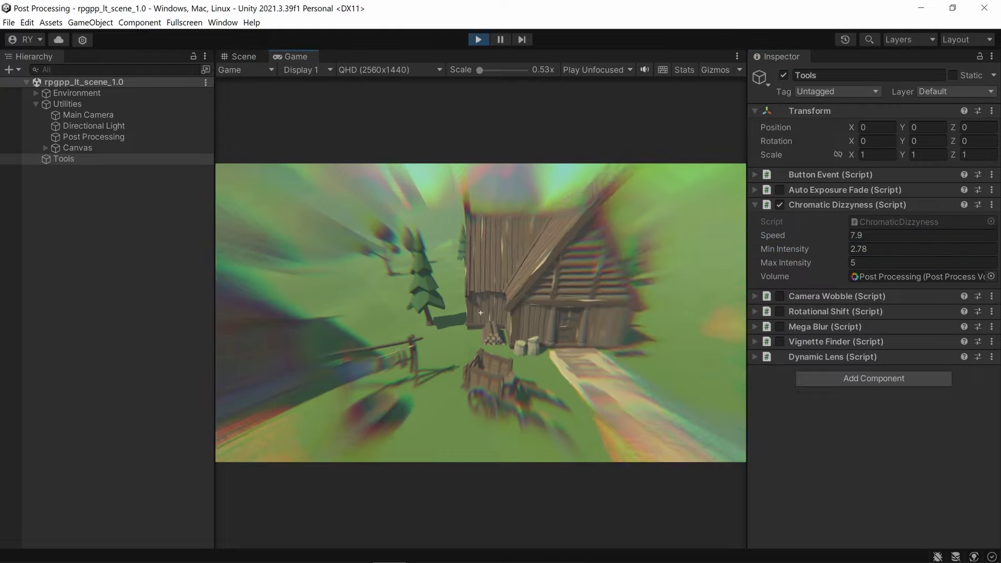
key("F10")
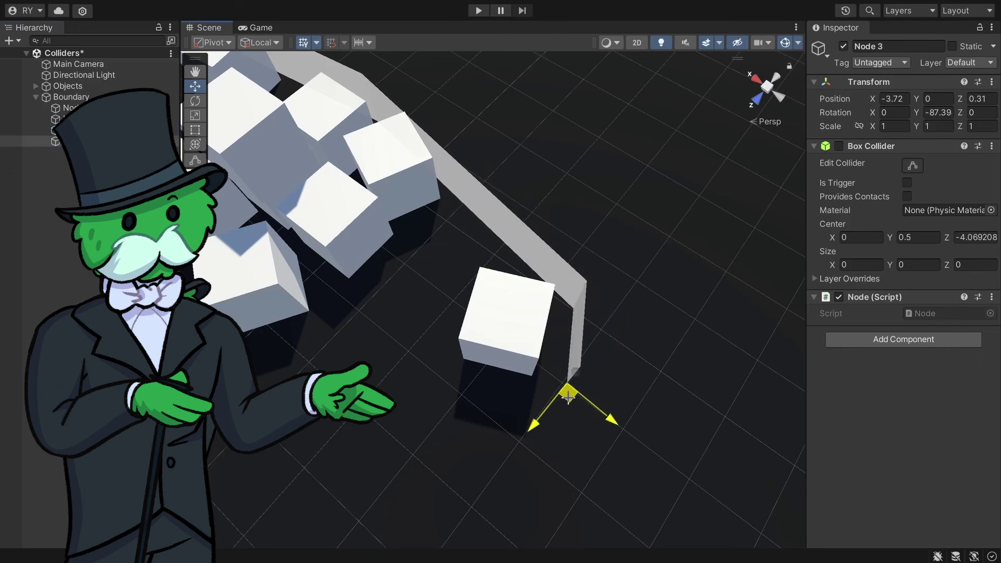
- Shift the node left along X and wrap the Sticker onto the orange sphere
left_click_drag(575, 400, 456, 407)
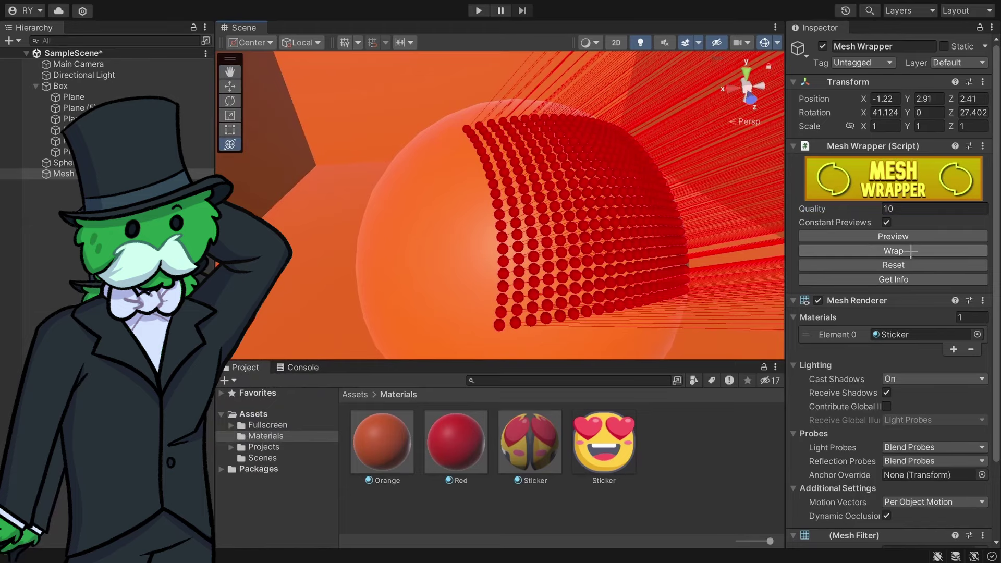
left_click(911, 250)
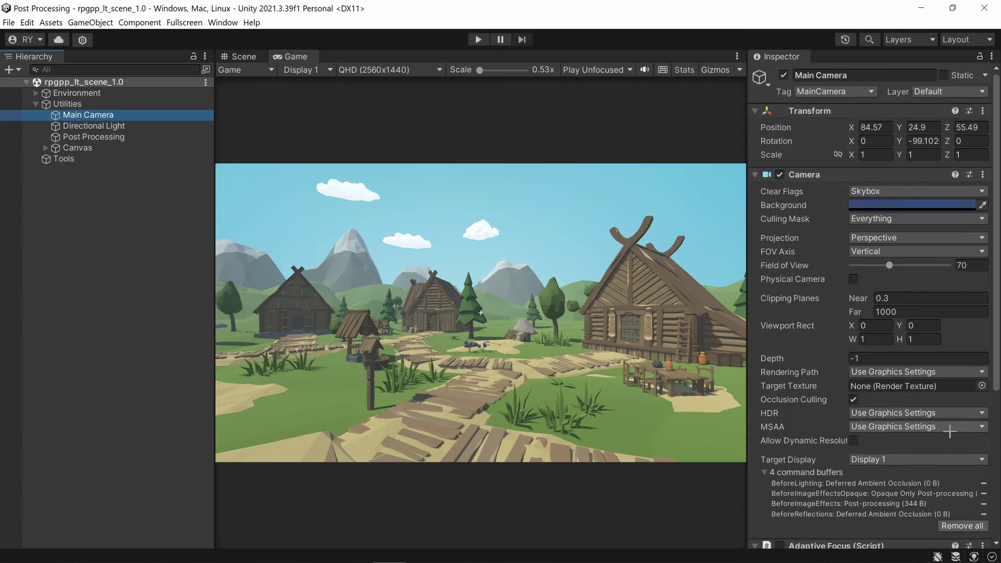
- Play the village scene and lower the Main Camera's Field of View from 70 to 56
scroll(950, 431, "down", 5)
scroll(886, 313, "up", 5)
left_click(476, 41)
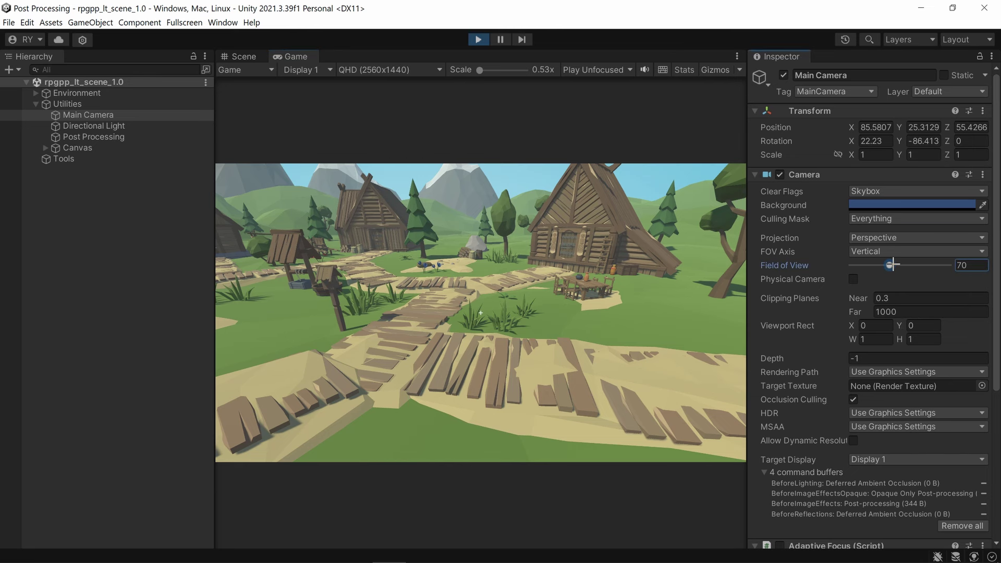
left_click_drag(892, 265, 885, 264)
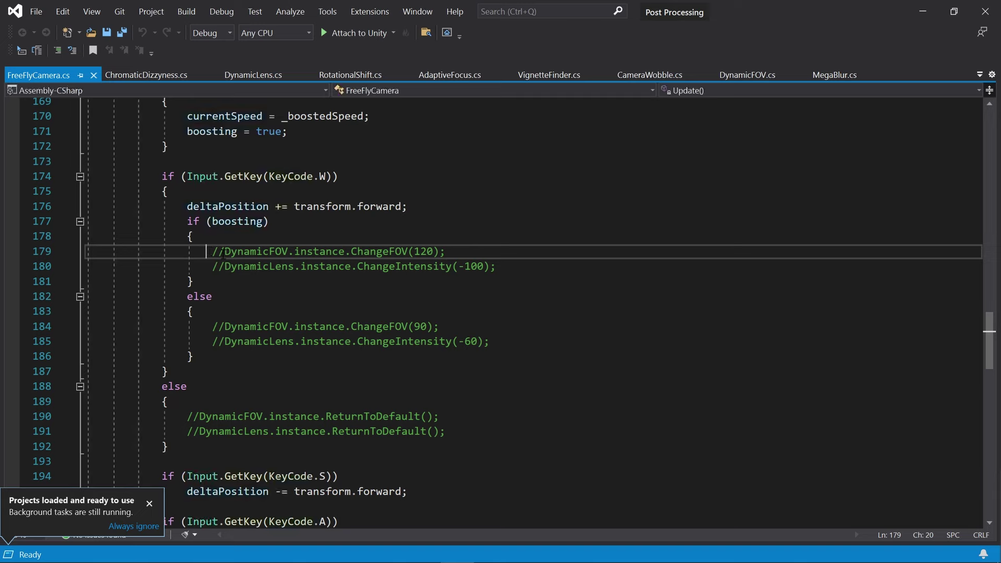
- Uncomment ChangeFOV(120), ChangeFOV(90) and ReturnToDefault() in FreeFlyCamera.cs, save, and return to Unity
key("BackSpace")
key("BackSpace")
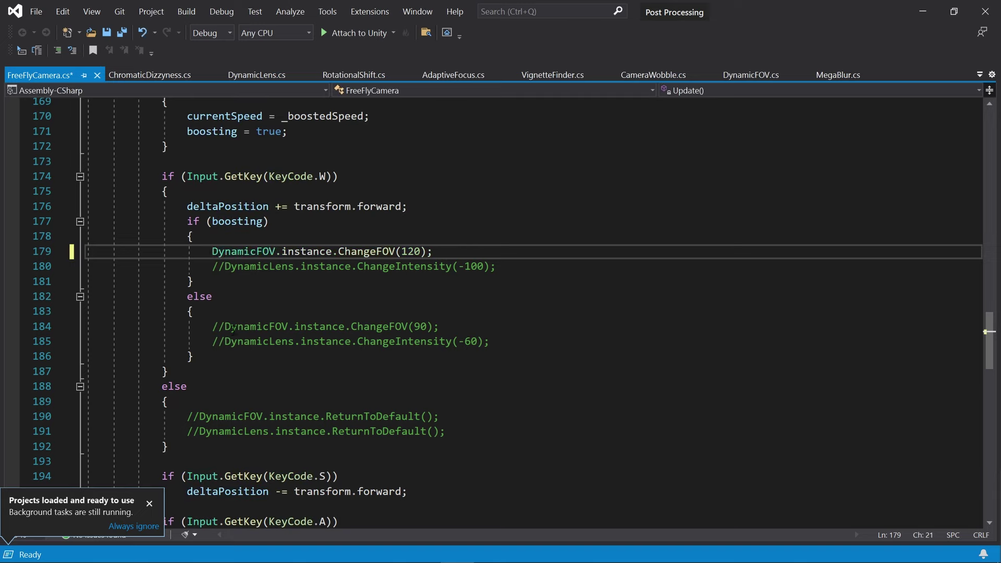
left_click(225, 326)
key("BackSpace")
key("BackSpace")
left_click(200, 416)
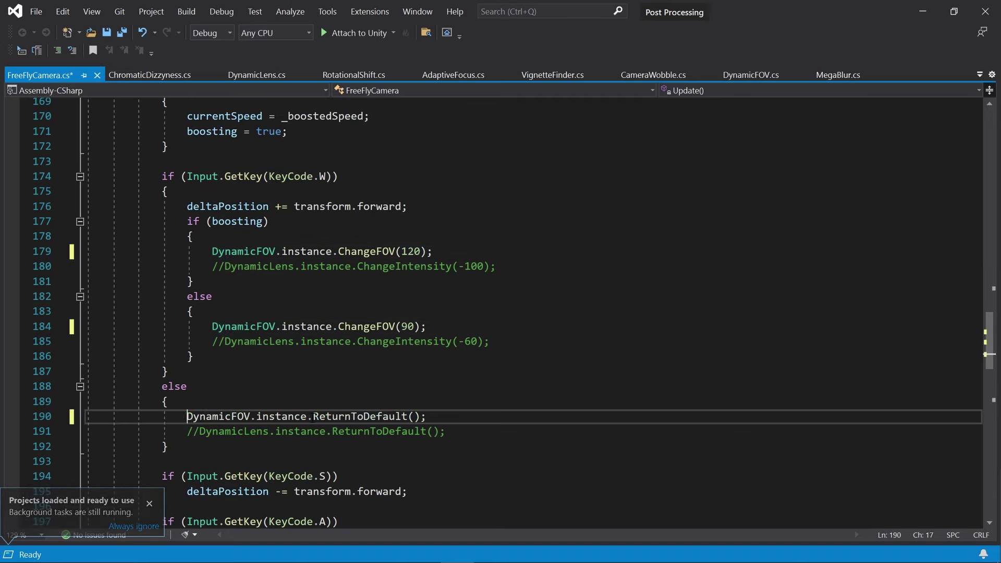
key("ctrl+s")
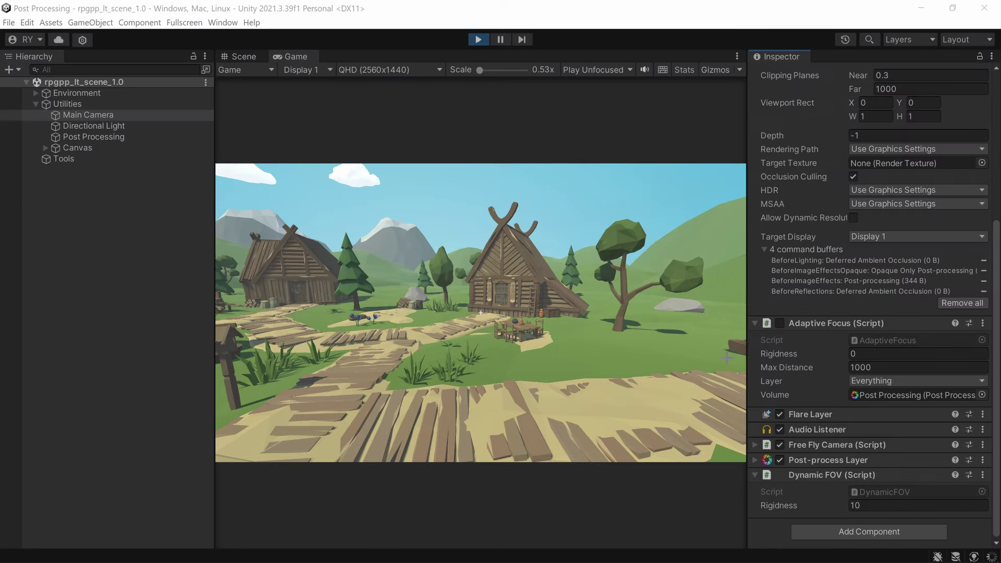
left_click(926, 17)
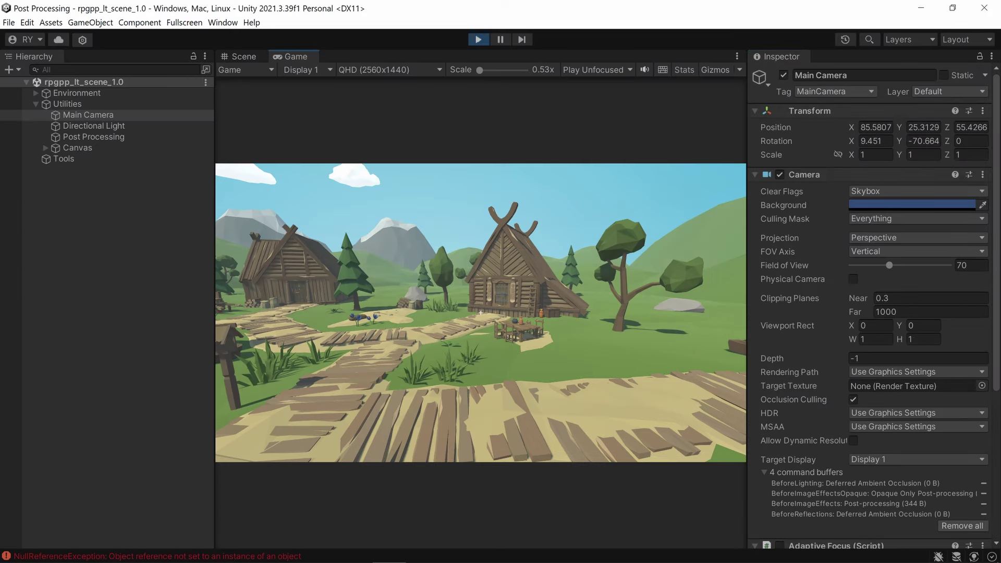
- Fly forward through the village fullscreen to test the dynamic field of view
key("F10")
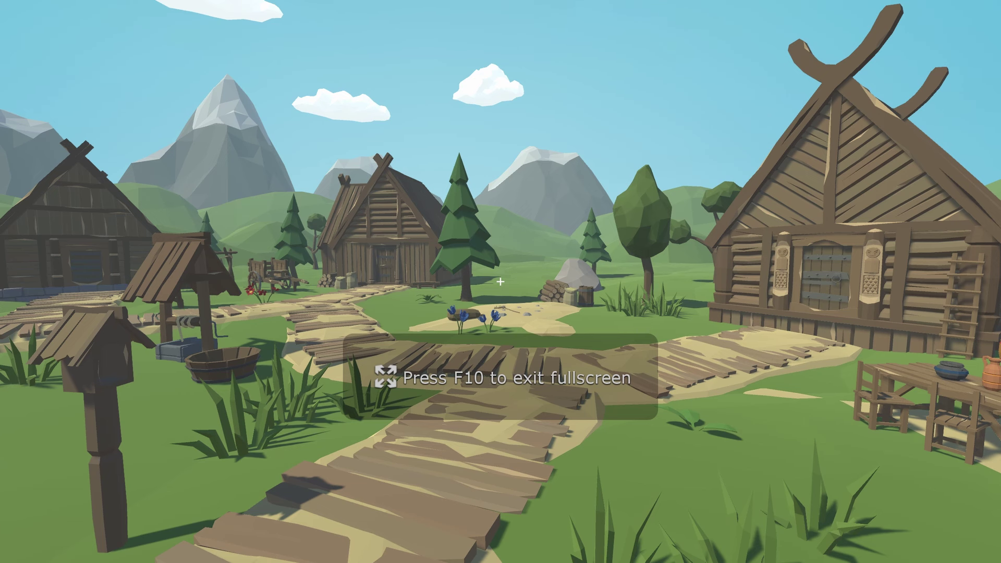
key("w")
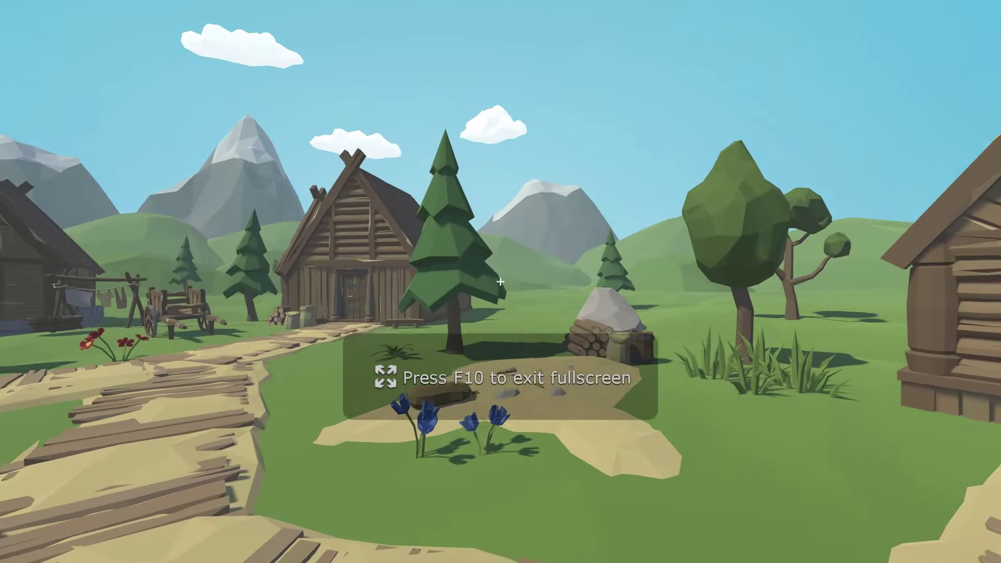
key("w")
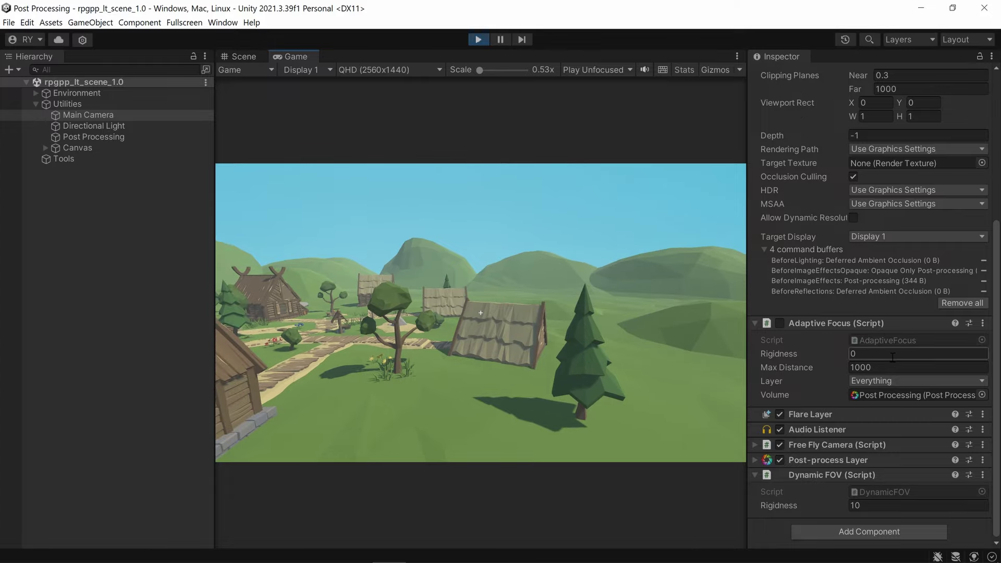
scroll(893, 357, "up", 5)
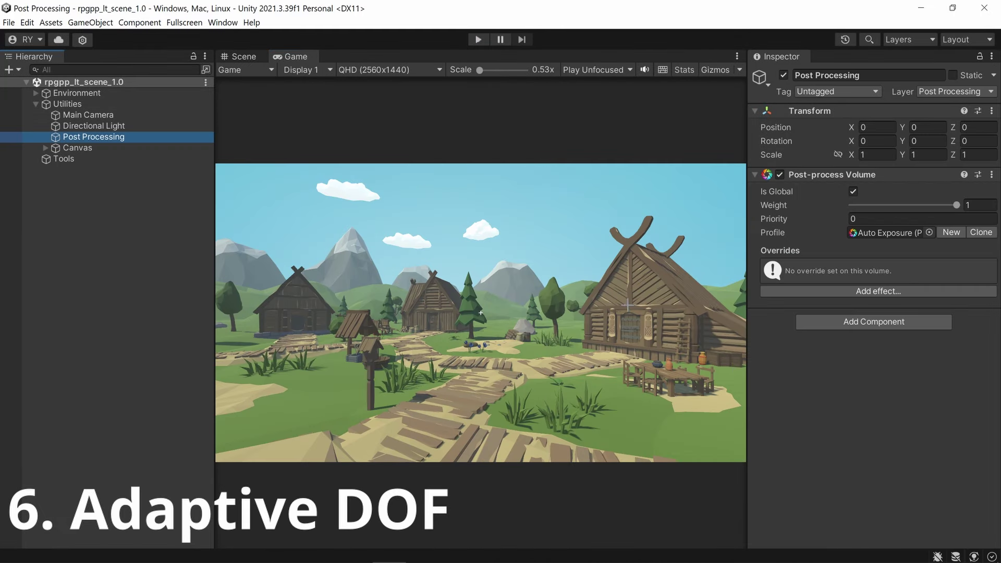
- Add a Depth Of Field override and adjust its Focus Distance
left_click(828, 290)
mouse_move(856, 296)
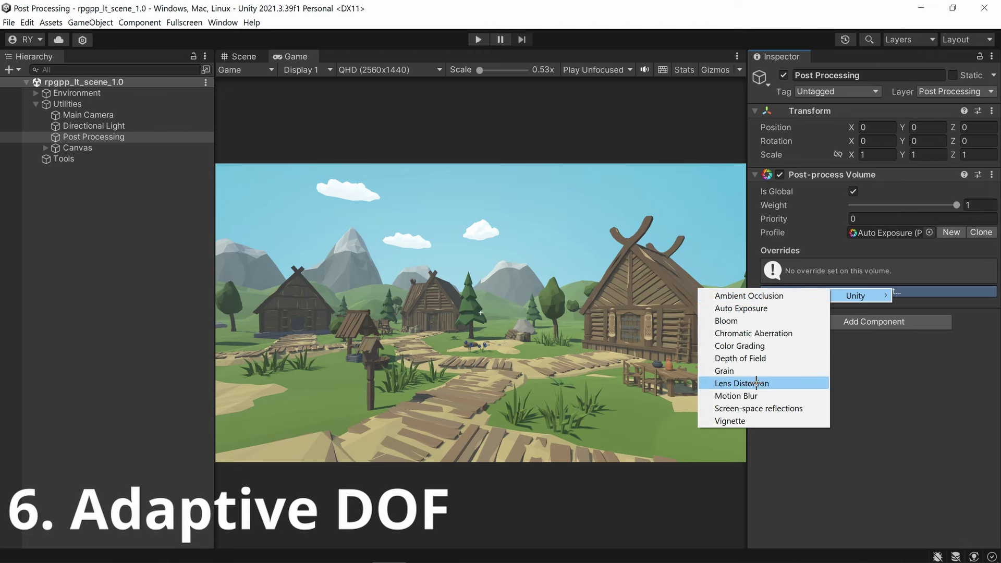
left_click(803, 357)
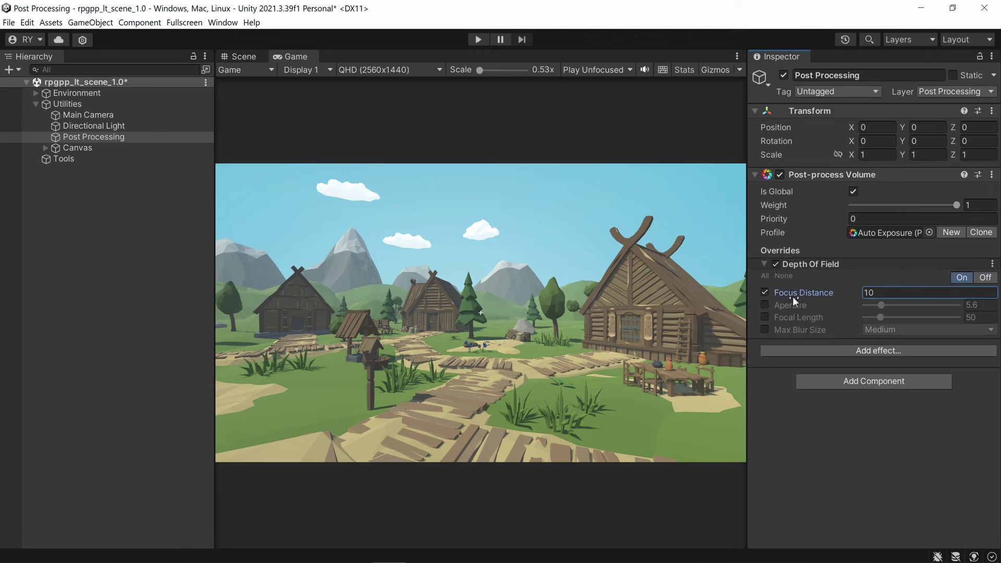
left_click_drag(673, 293, 831, 280)
- Check the Main Camera's Adaptive Focus, then fly up to the wooden signpost and back in Play mode
left_click(88, 115)
scroll(864, 344, "down", 5)
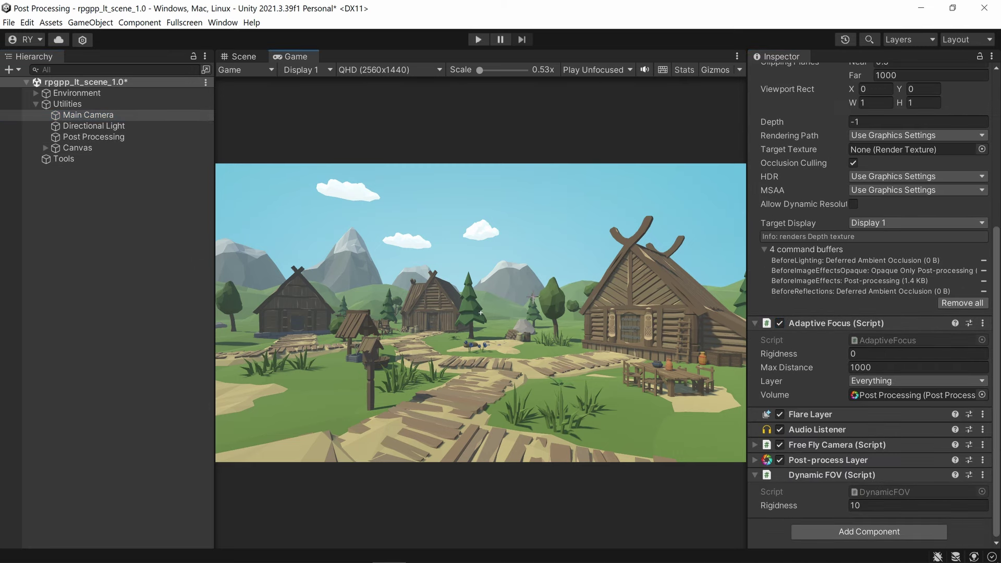
key("ctrl+p")
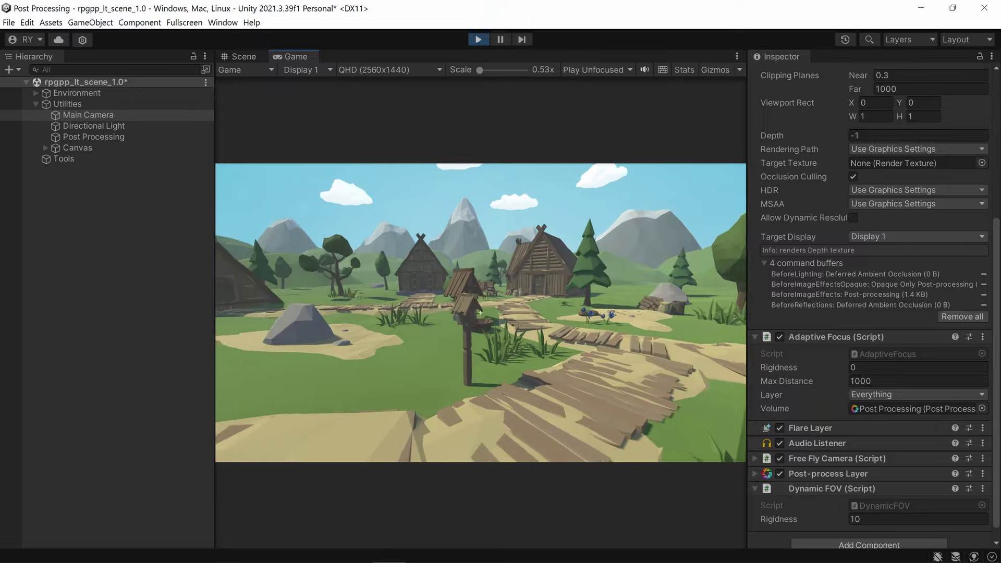
key("F11")
key("w")
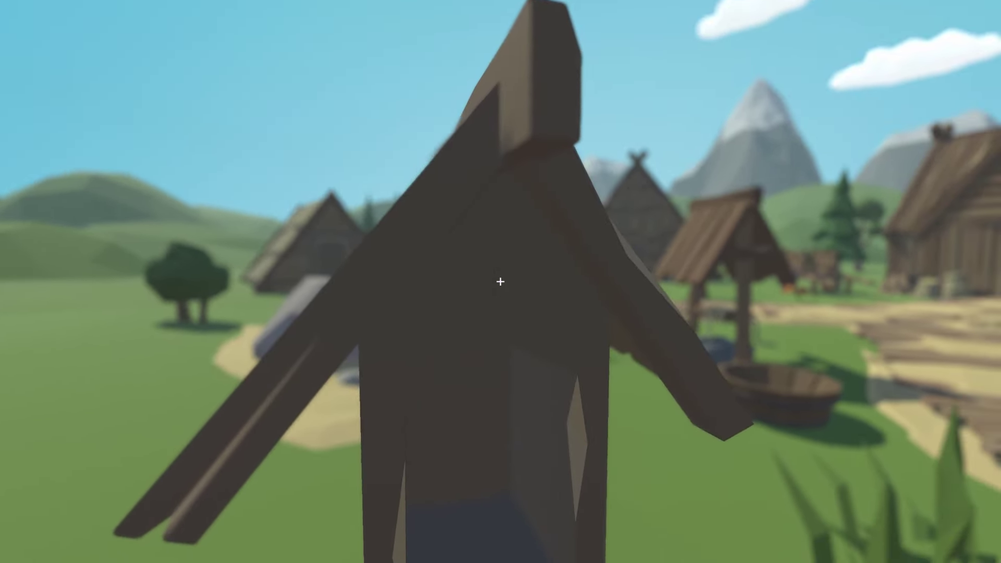
right_click_drag(501, 282, 500, 281)
key("s")
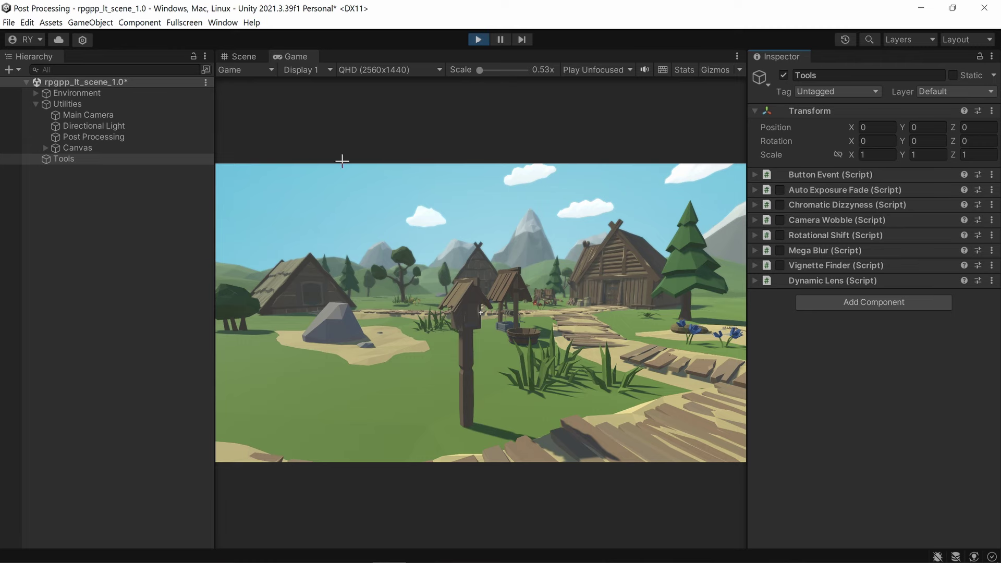
- Set the Depth Of Field Max Blur Size to Very Large and preview fullscreen
left_click(93, 136)
left_click_drag(747, 292, 678, 292)
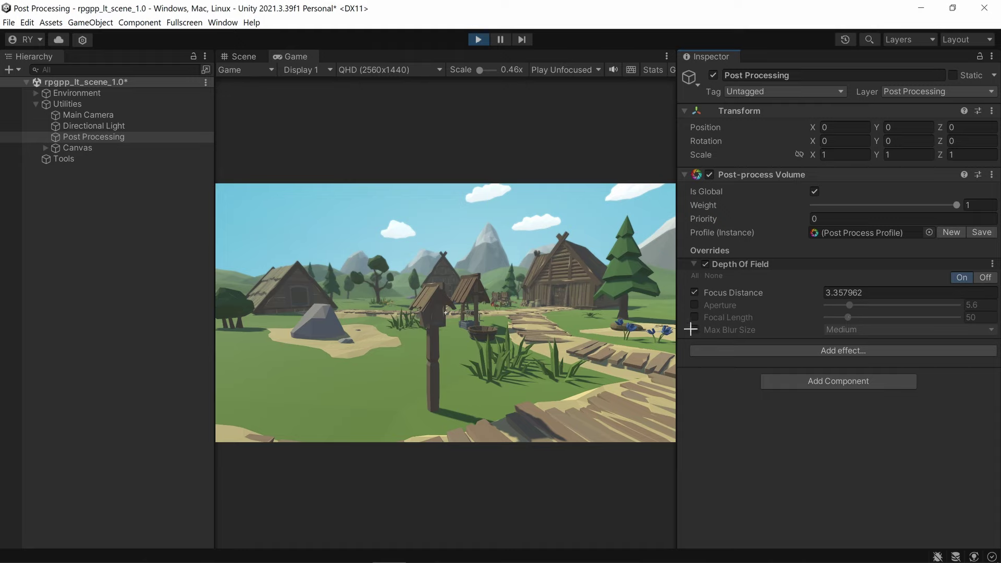
left_click(875, 331)
left_click(856, 383)
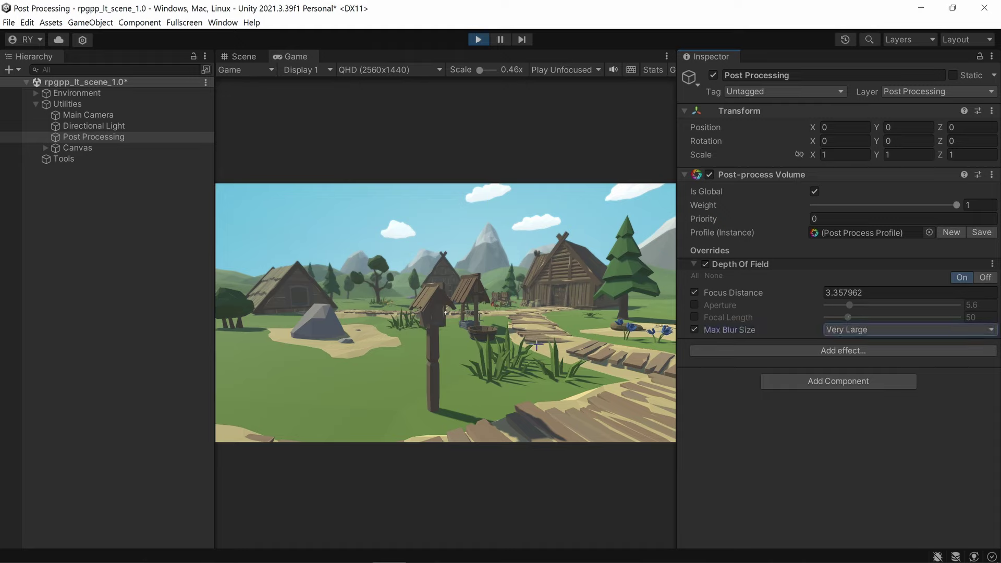
key("F10")
- Walk the camera toward and away from the birdhouse in fullscreen, then return to the editor
key("w")
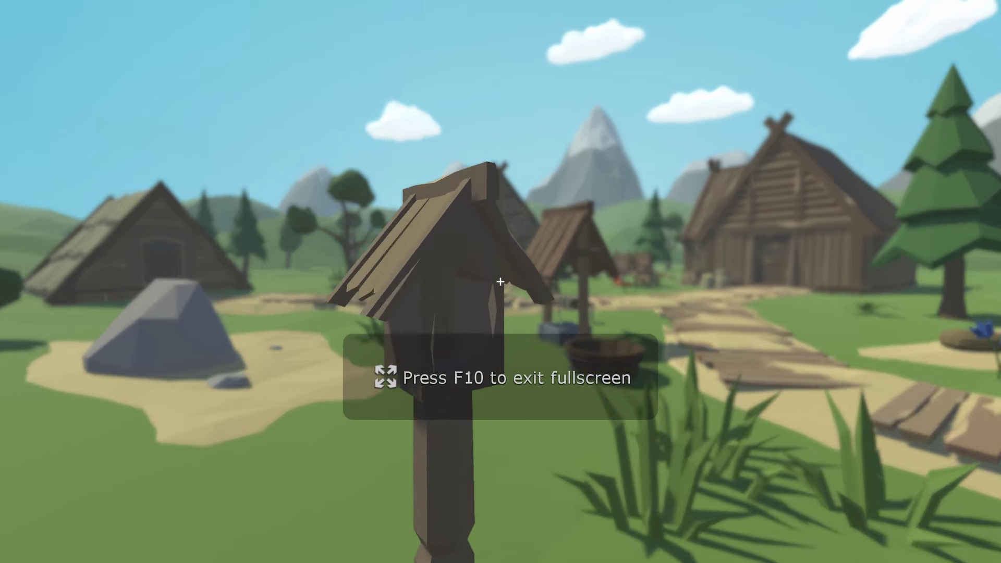
key("s")
key("F10")
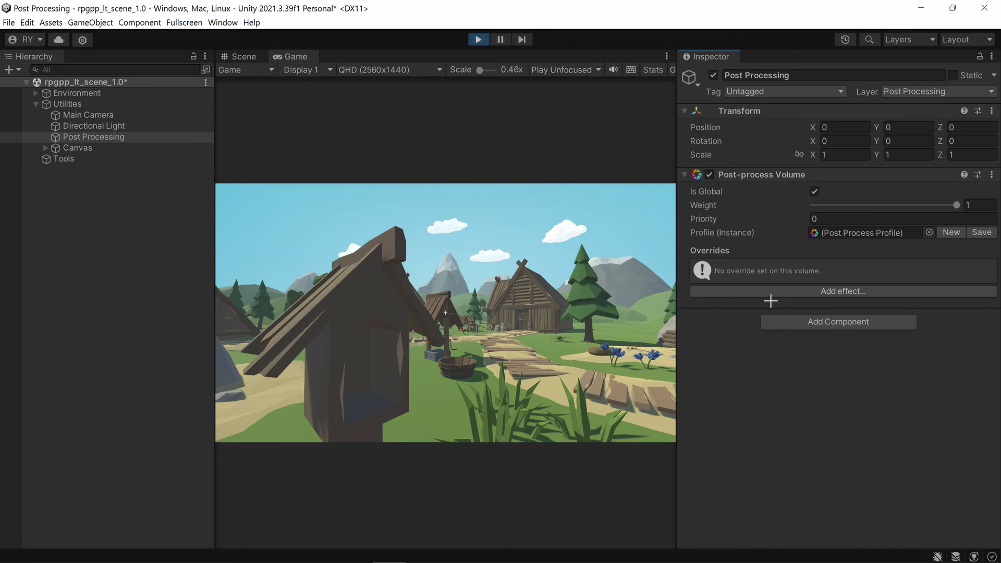
- Add a Lens Distortion override at intensity 9 with centre X -0.2654, Y 0.46163
left_click(783, 290)
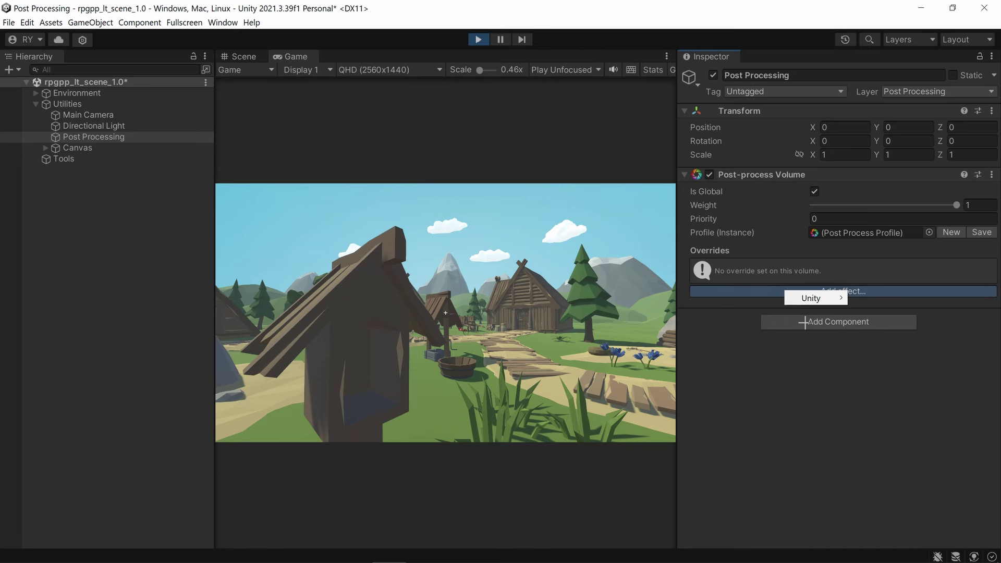
mouse_move(808, 299)
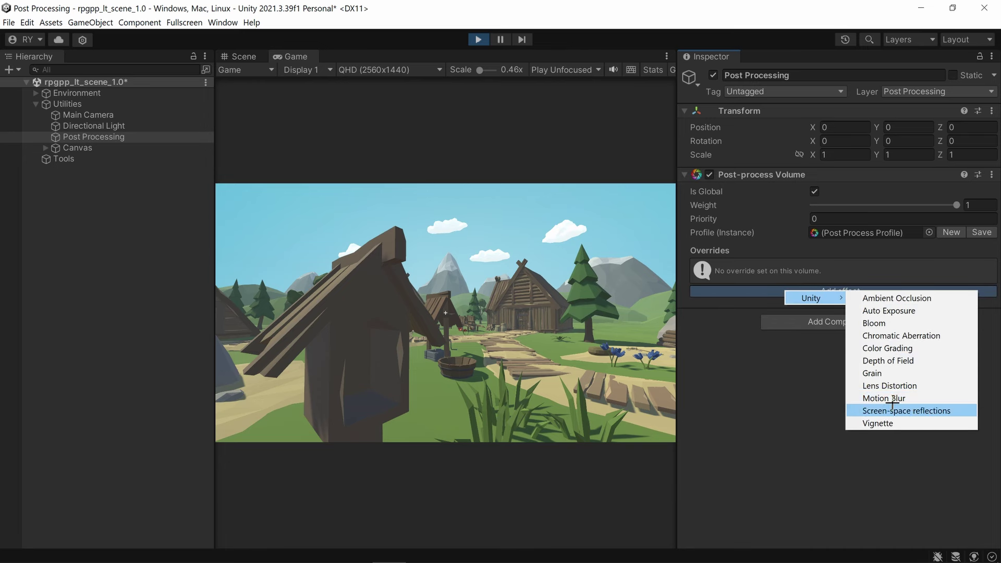
left_click(887, 386)
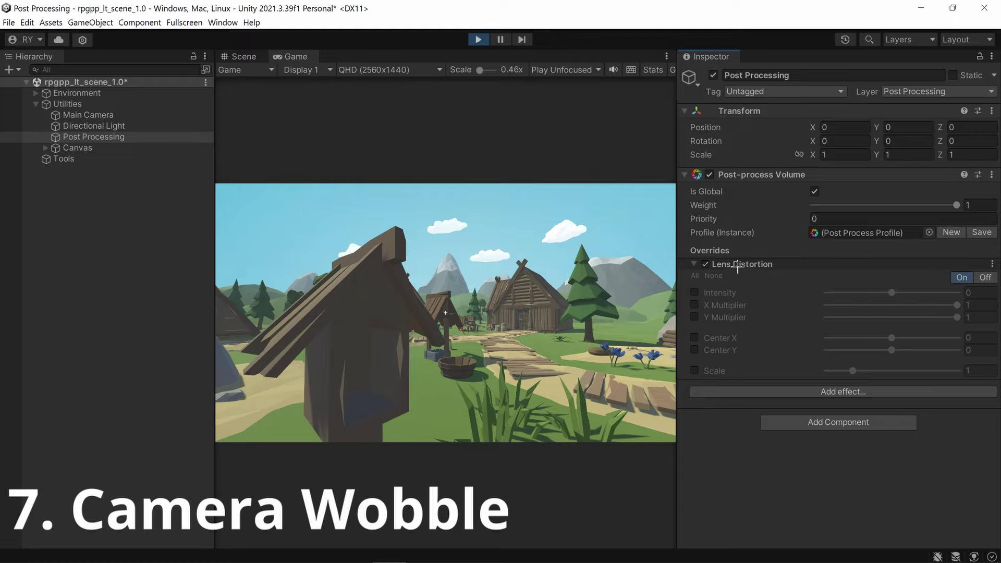
left_click_drag(878, 293, 927, 294)
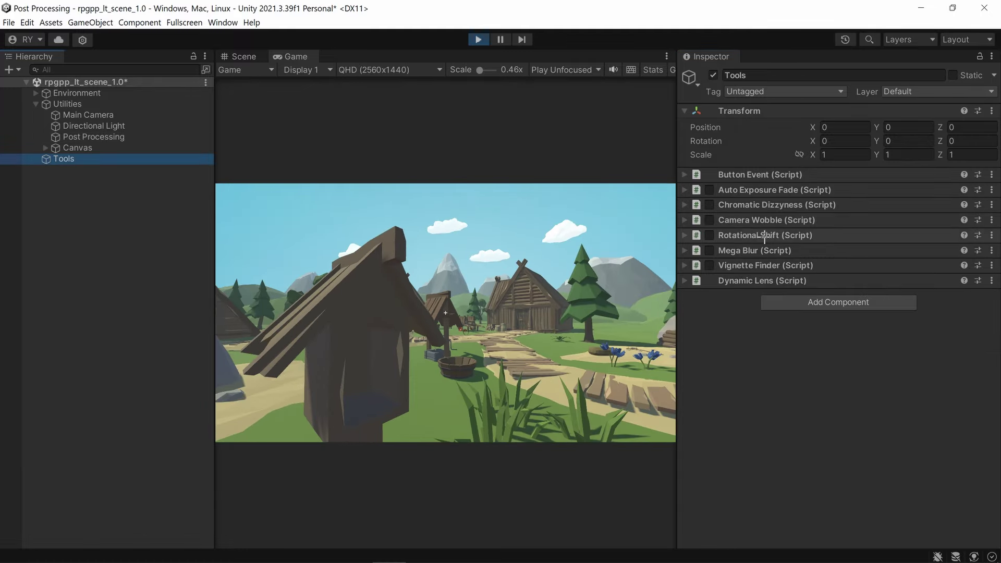
left_click(693, 220)
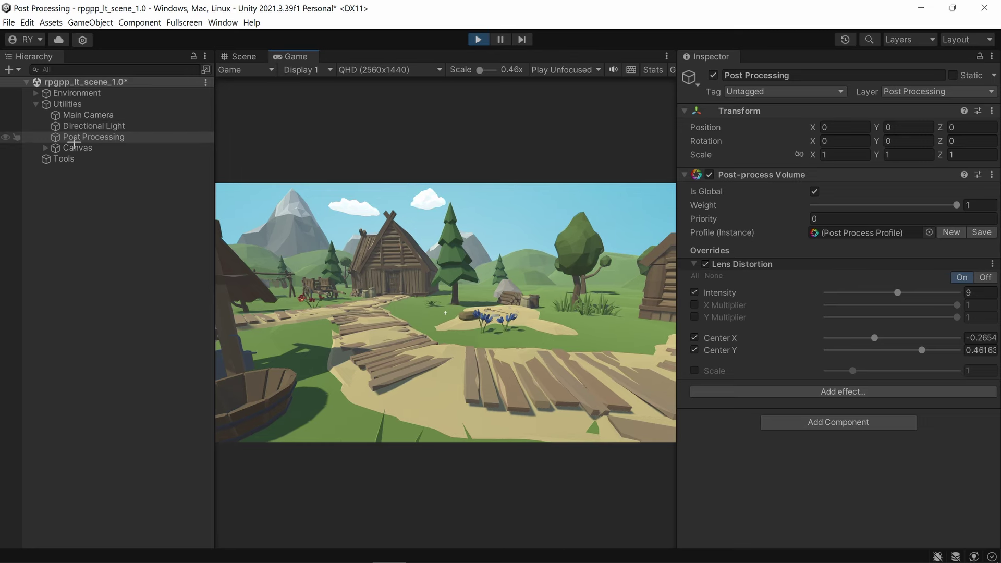
- Raise the Camera Wobble rigidness, watch it fullscreen, and set the wobble frequency to 1
left_click(77, 163)
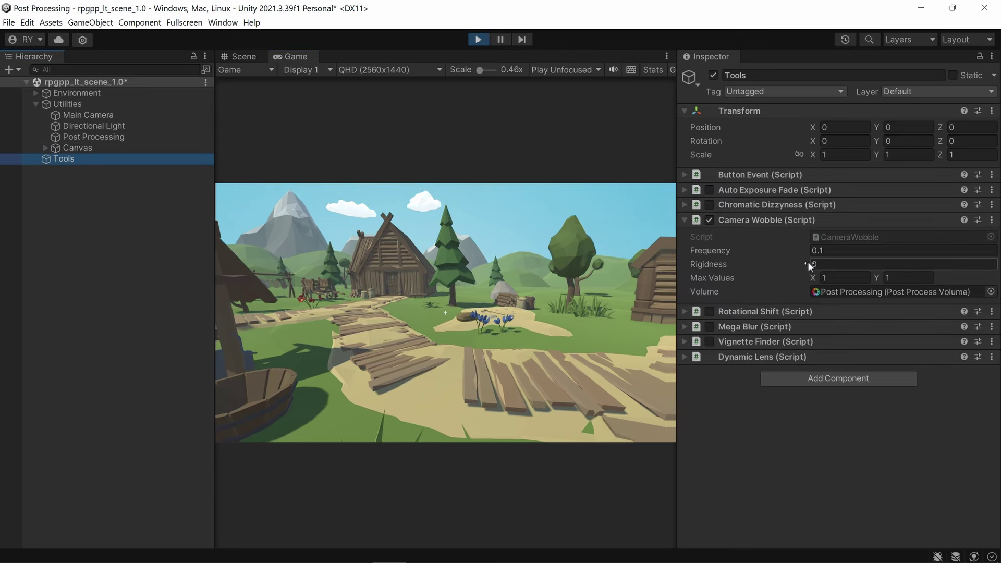
left_click_drag(778, 265, 812, 258)
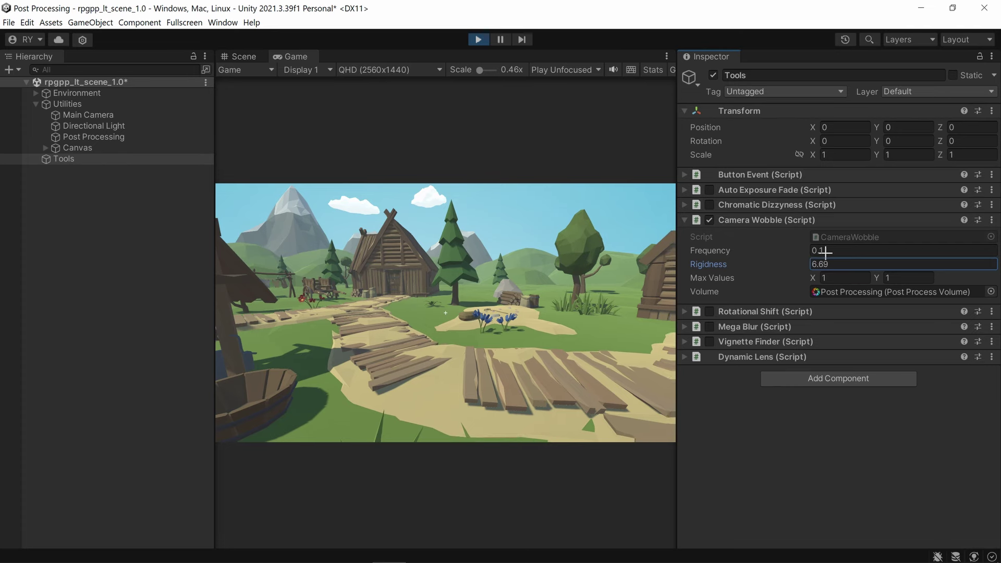
key("F10")
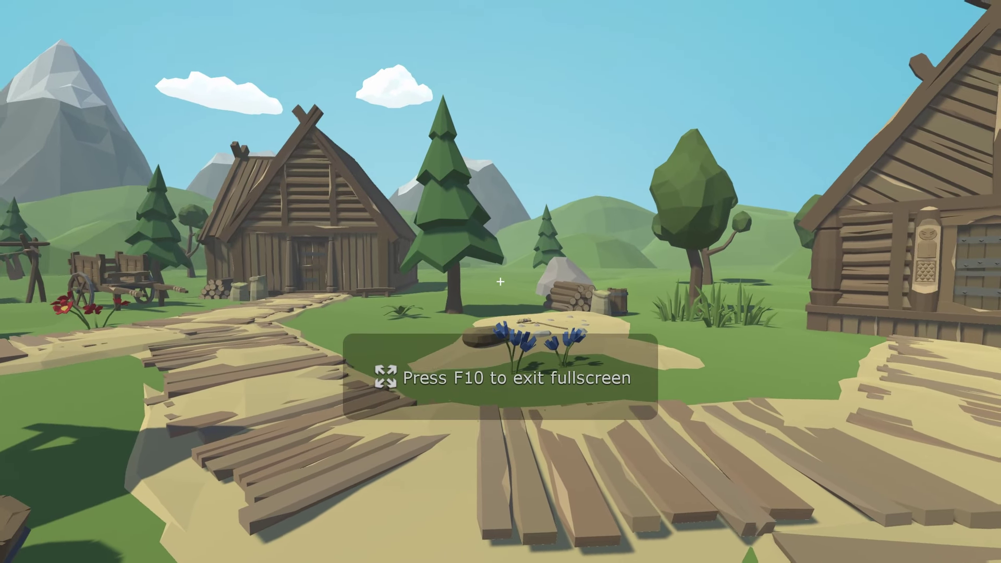
key("F10")
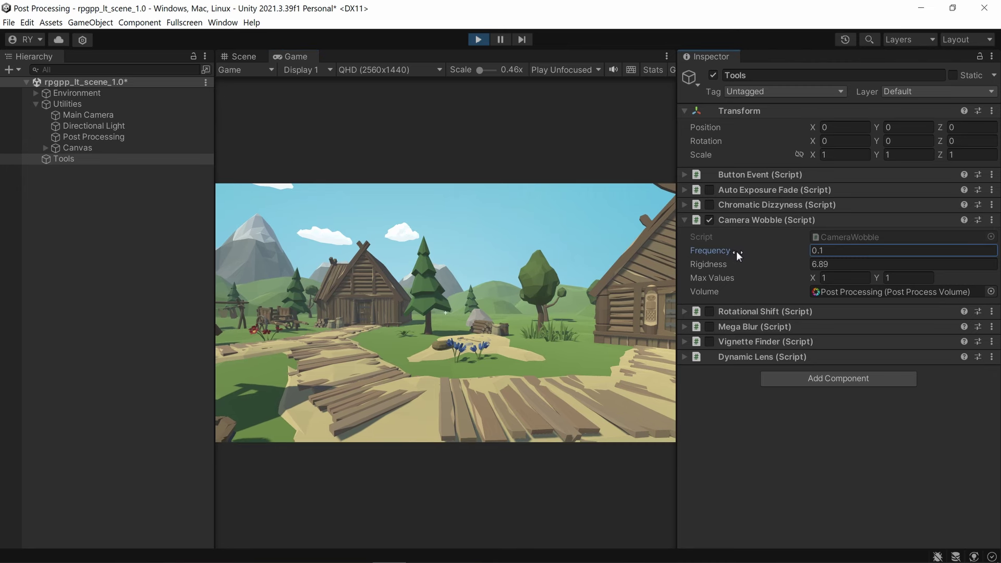
left_click_drag(748, 254, 751, 254)
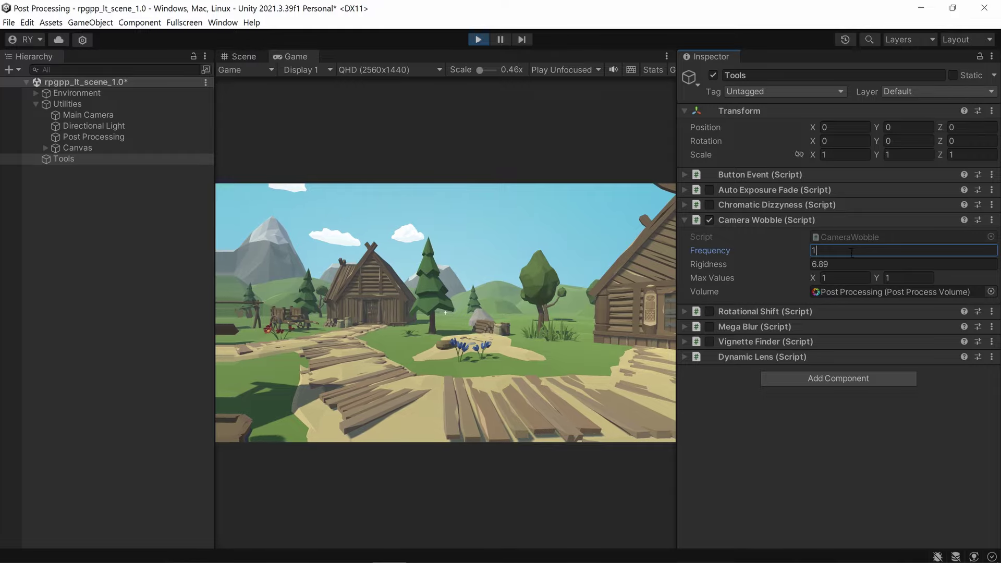
key("Return")
- Preview the strong -84 lens distortion warp fullscreen from the Post Processing volume
double_click(895, 292)
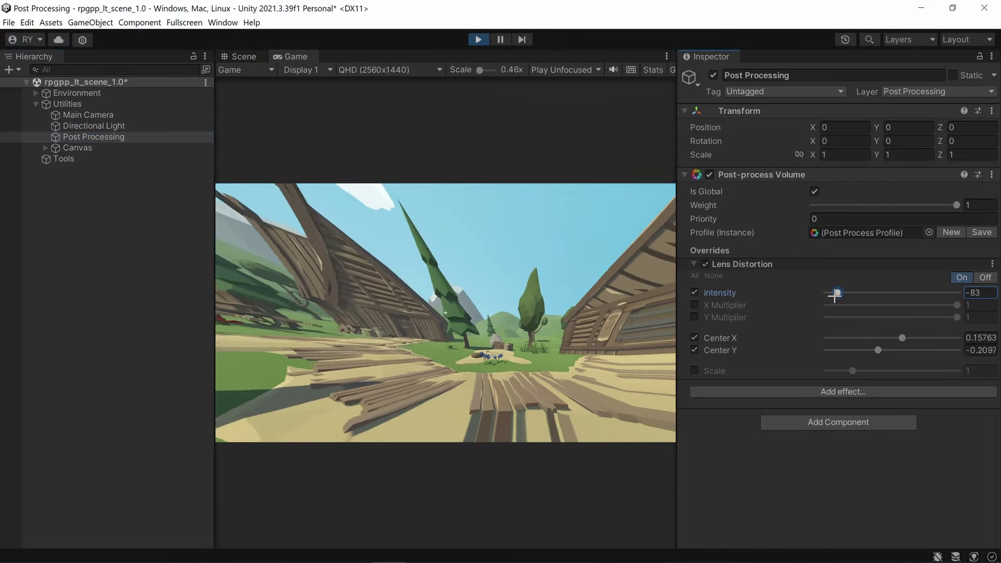
key("F10")
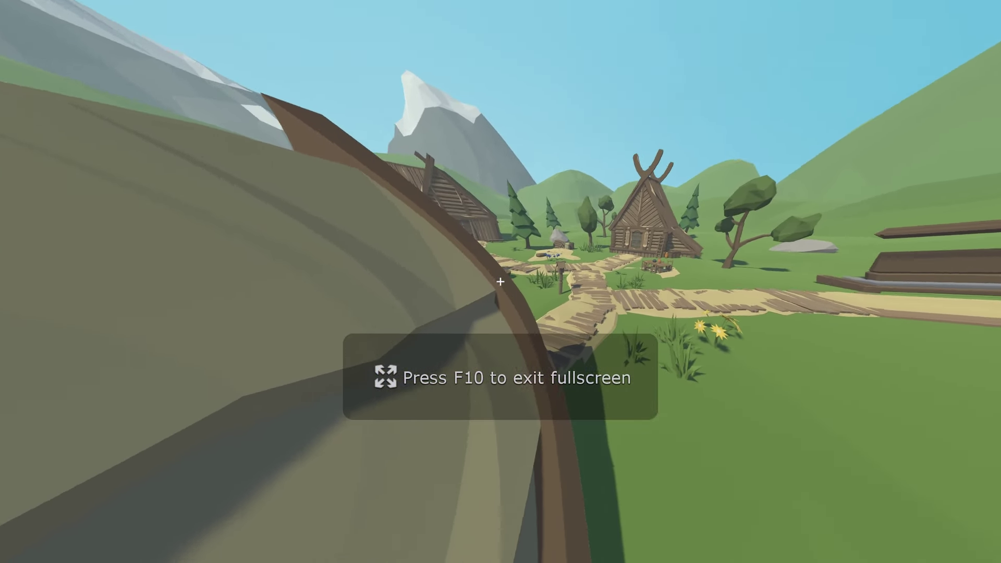
key("F10")
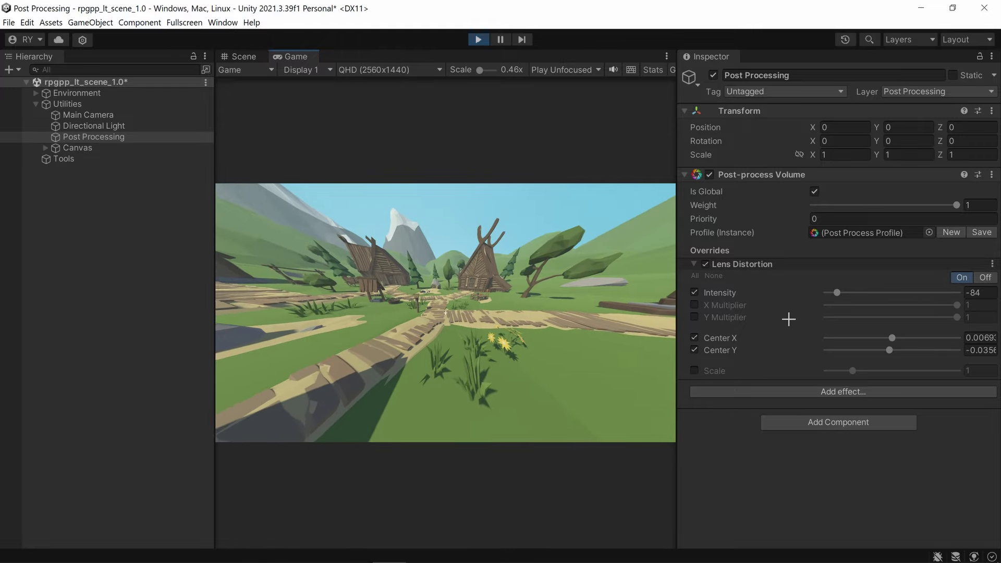
- On Tools, turn off Camera Wobble and bring up the Rotational Shift settings
left_click(93, 158)
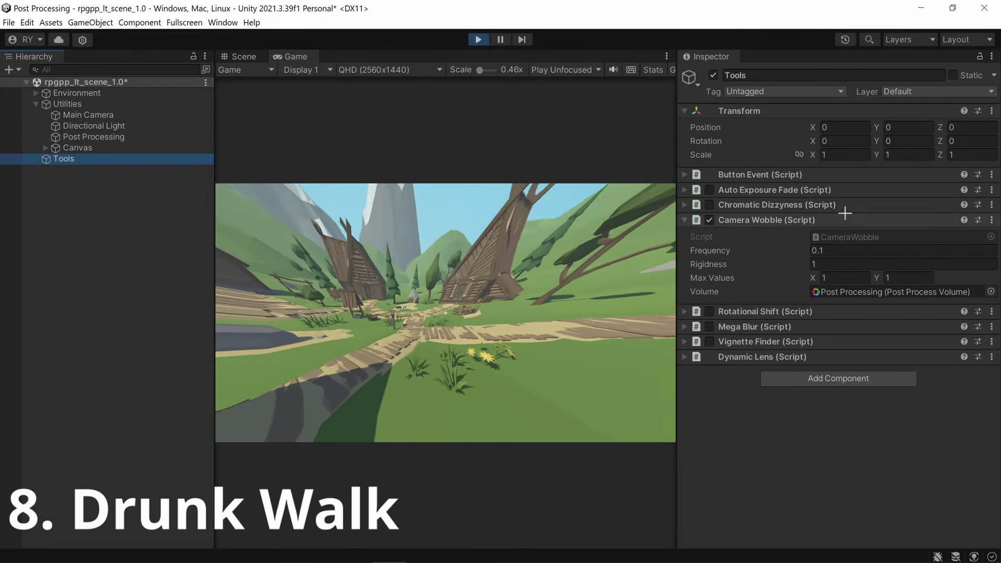
left_click(709, 219)
left_click(803, 219)
left_click(805, 235)
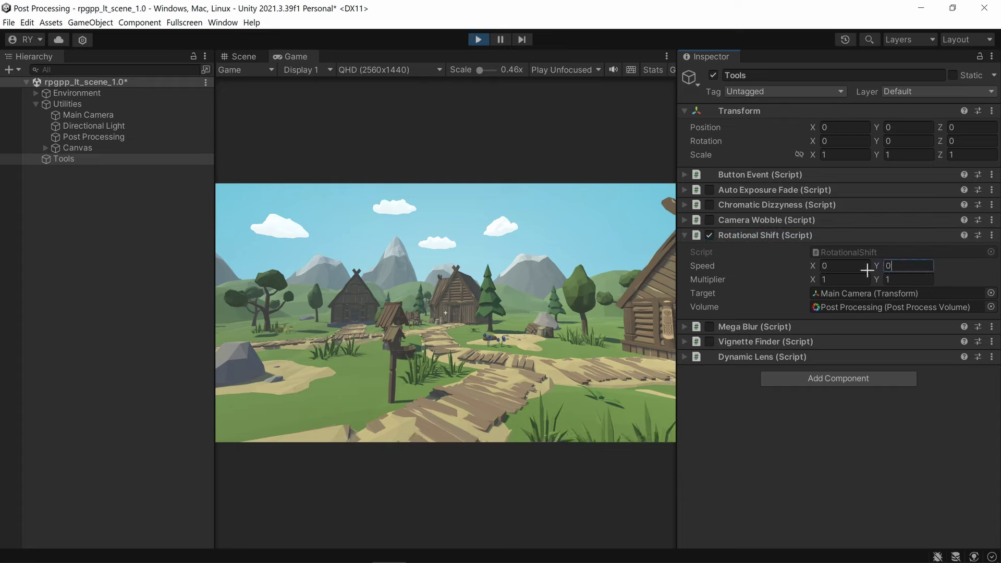
- Set Lens Distortion intensity to -40 and preview the drunk walk fullscreen twice
left_click(94, 137)
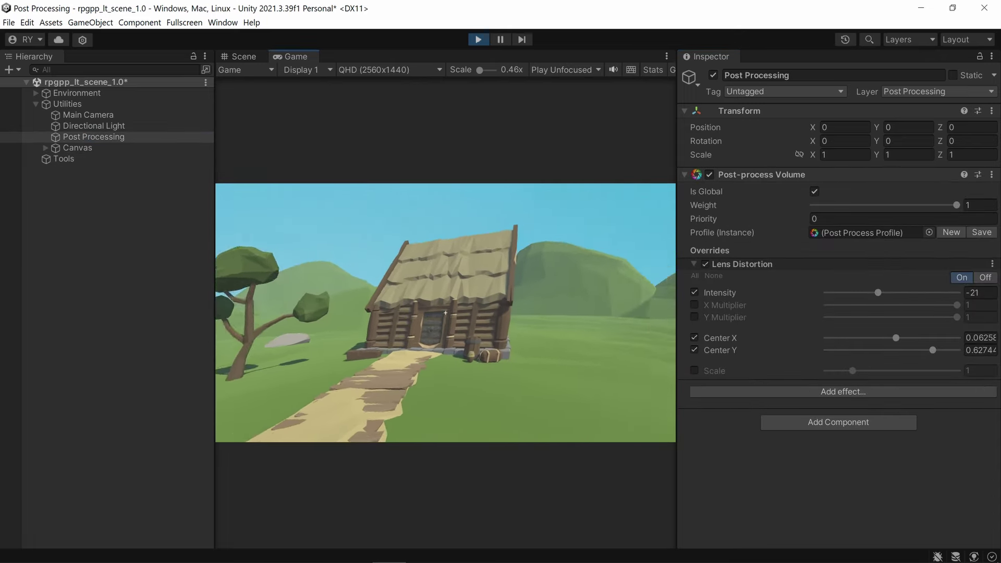
key("F10")
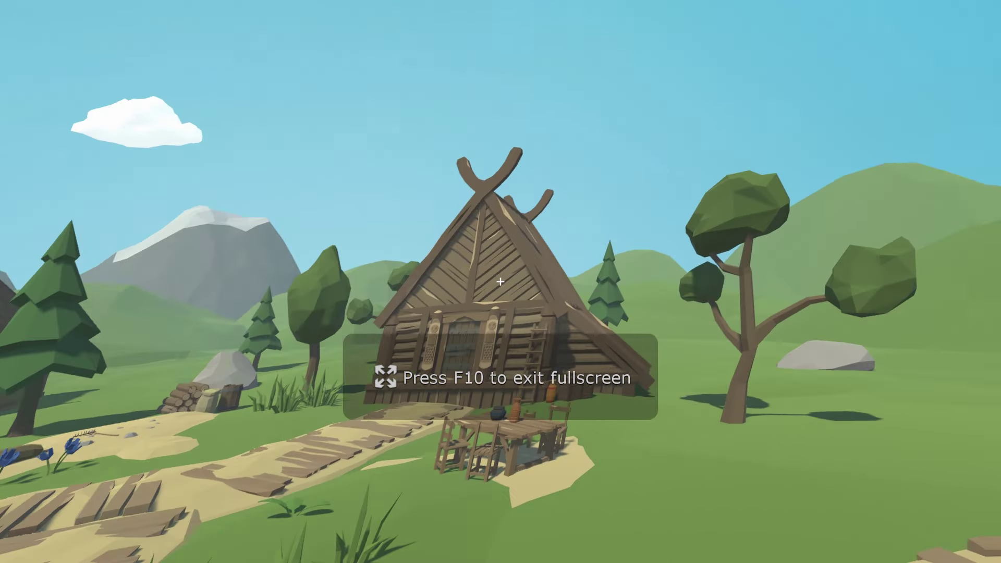
key("F10")
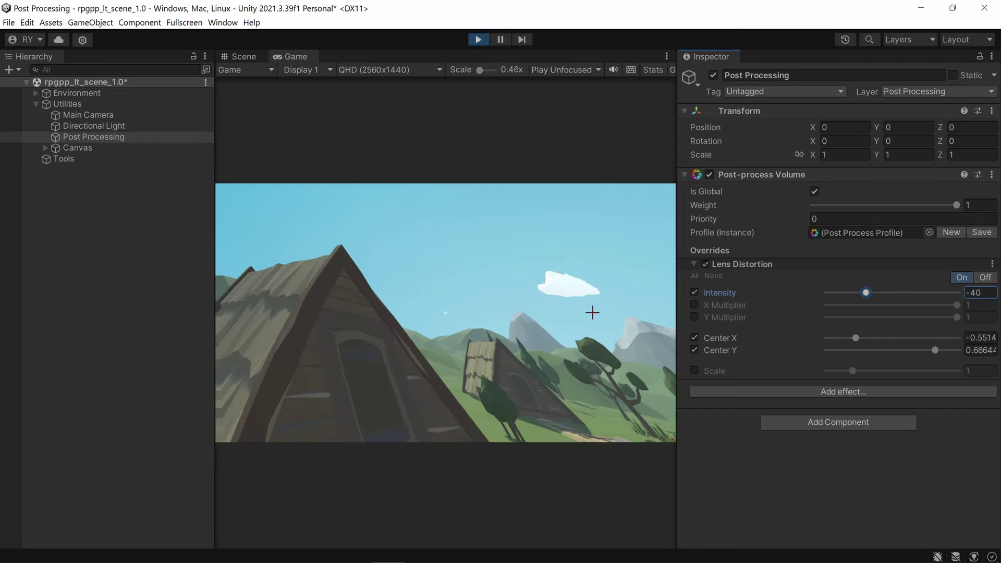
key("F10")
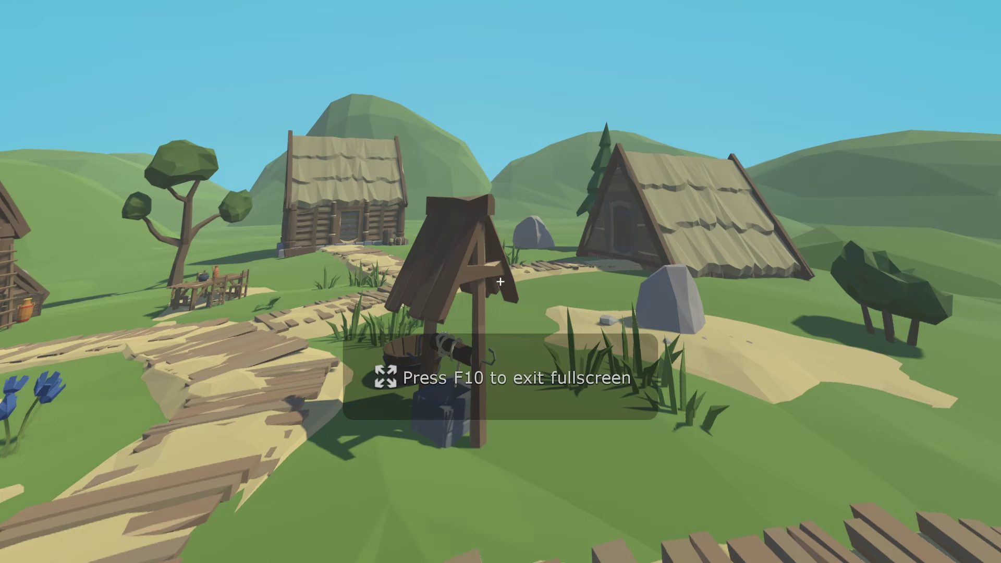
key("F10")
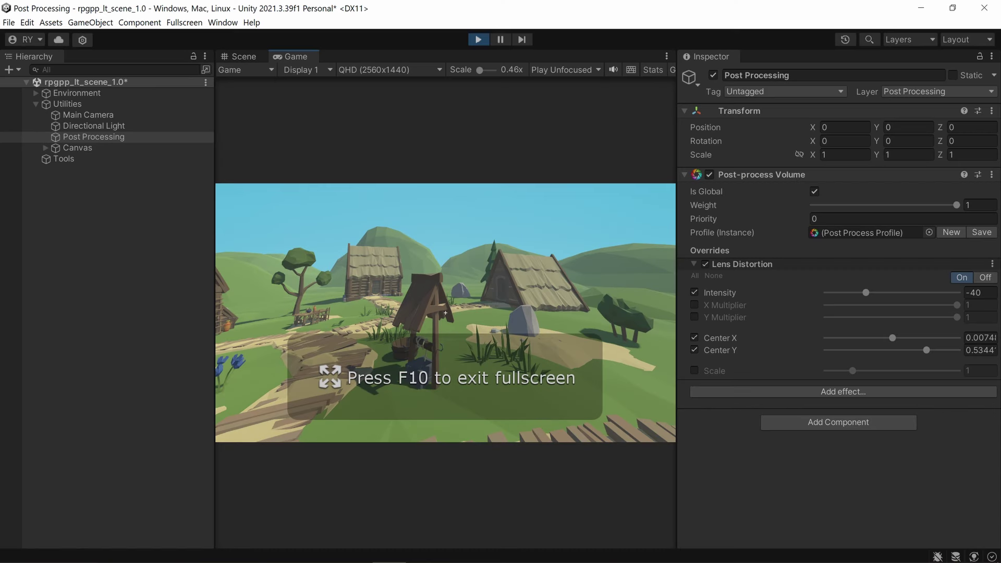
- Speed up the Rotational Shift, preview it fullscreen, and move the distortion centre right and up
left_click(76, 158)
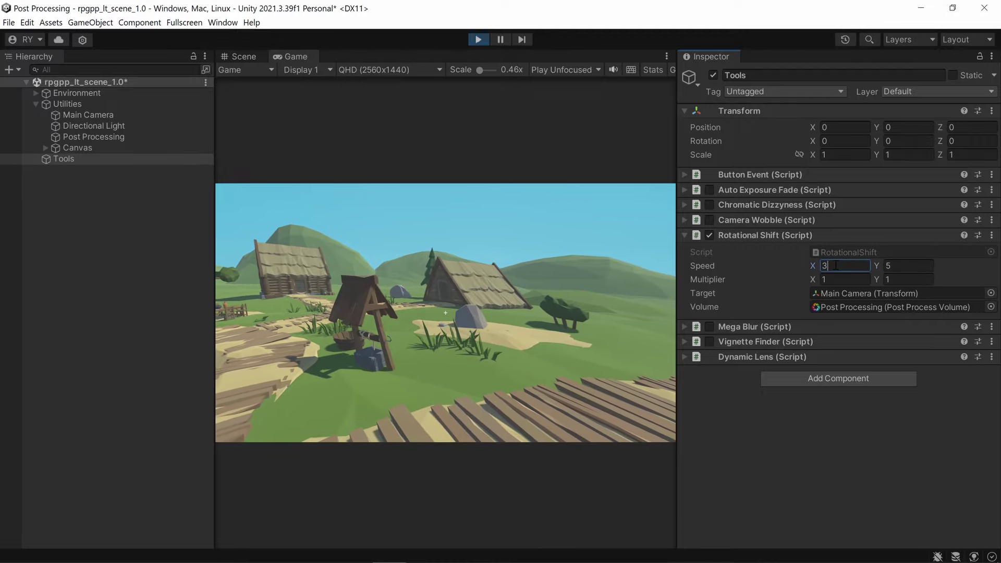
type("2")
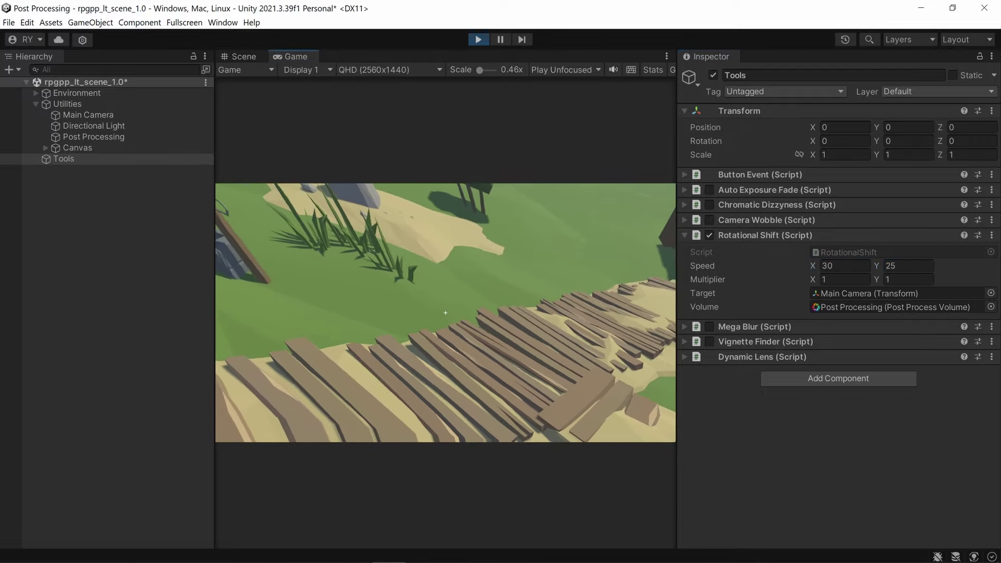
key("F10")
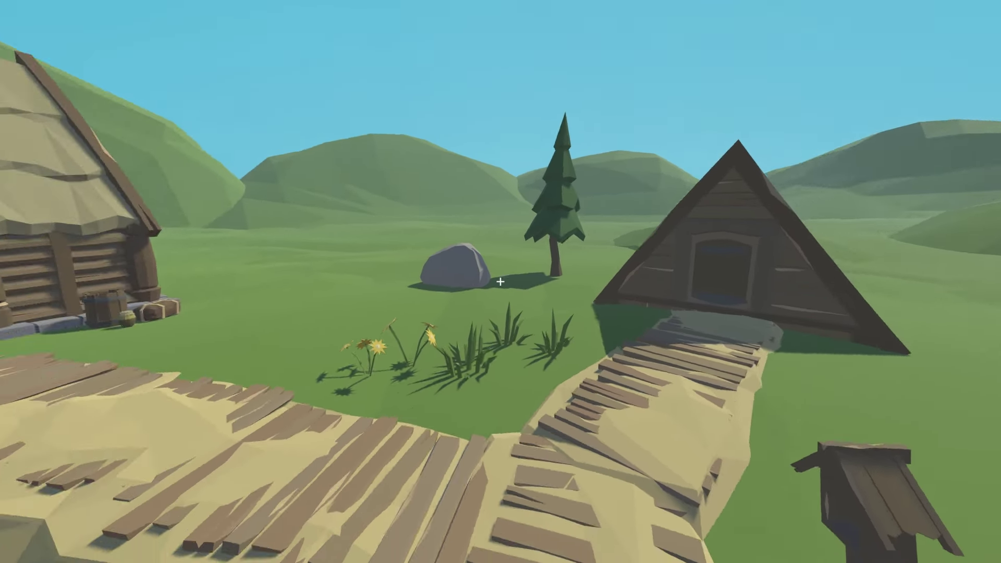
key("F10")
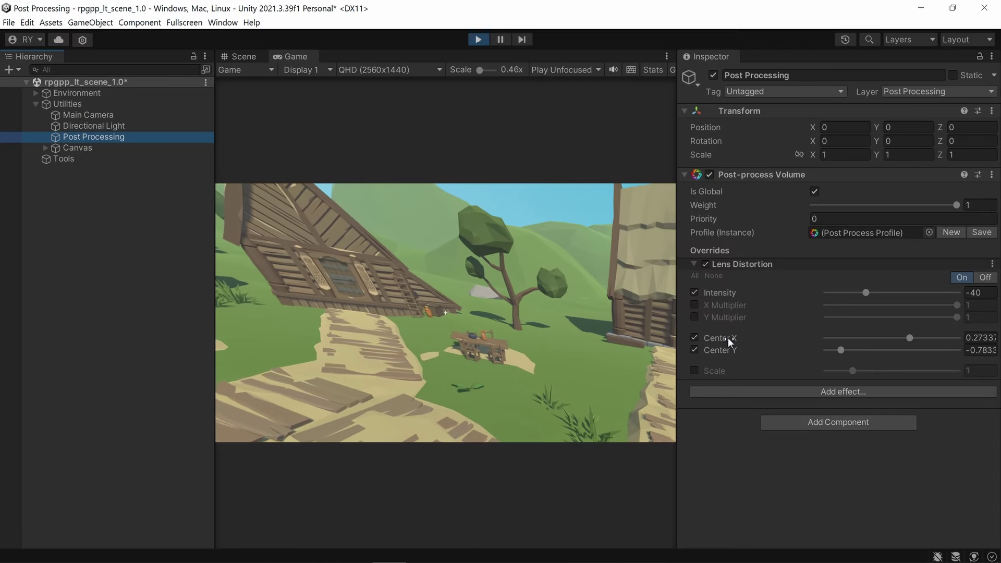
left_click_drag(728, 339, 757, 353)
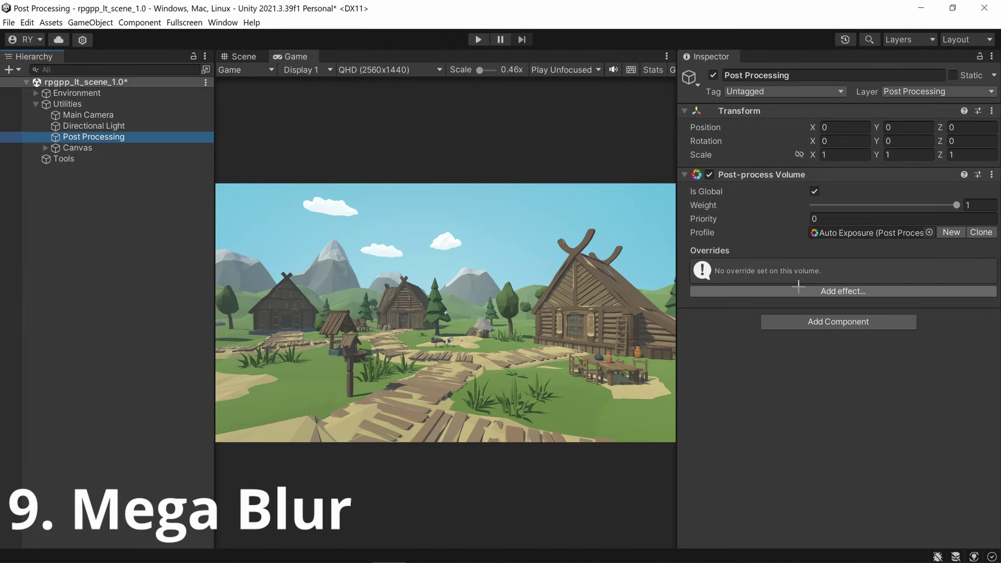
- Add a Motion Blur override with a 360 shutter angle to the volume
left_click(798, 288)
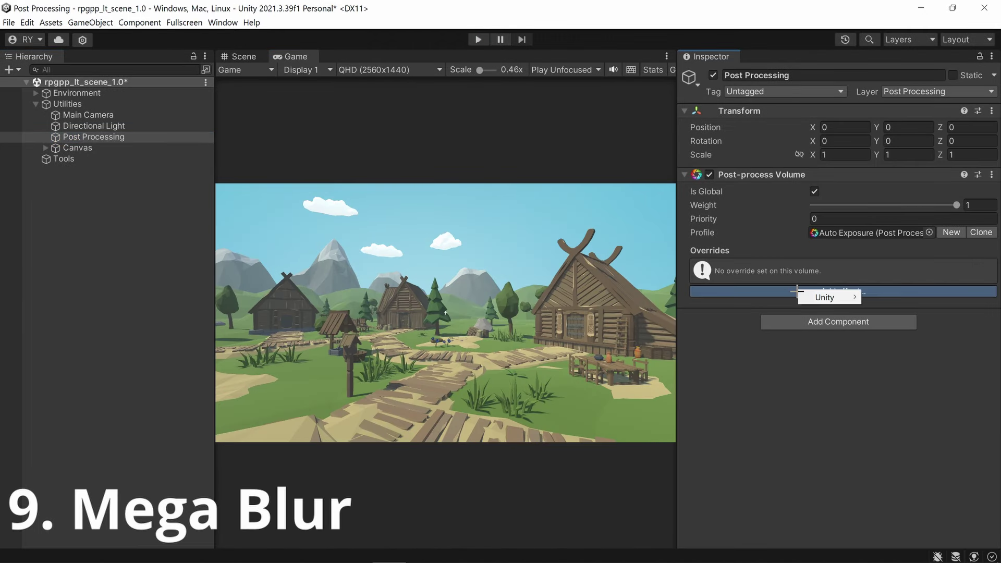
mouse_move(817, 298)
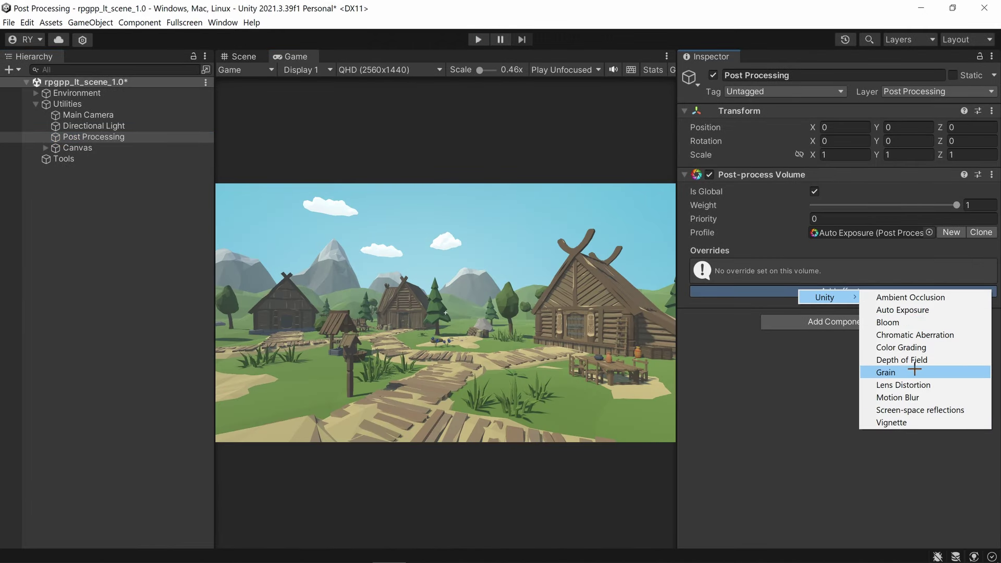
left_click(910, 397)
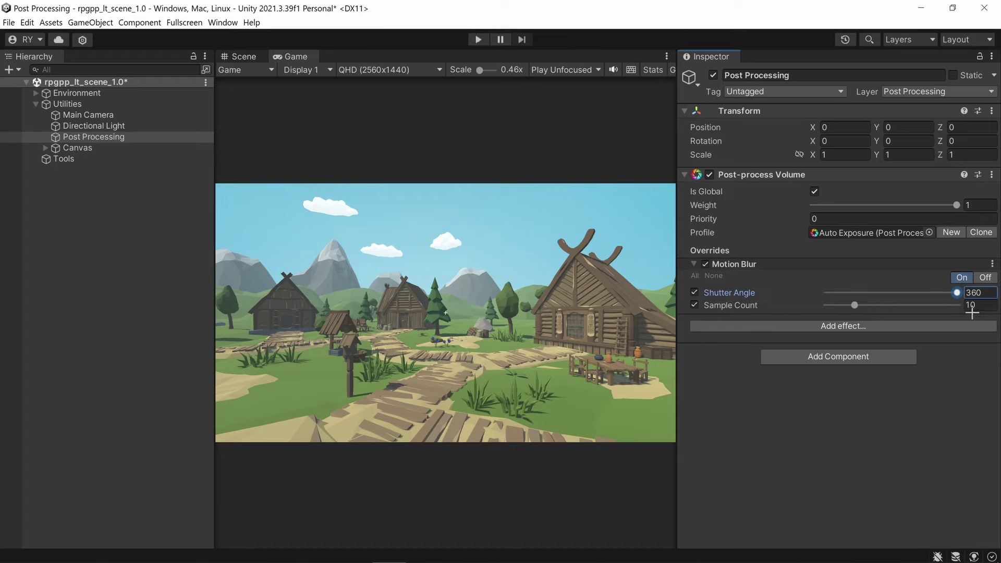
- Play the scene with the Mega Blur script enabled and preview the heavy blur fullscreen
left_click(96, 158)
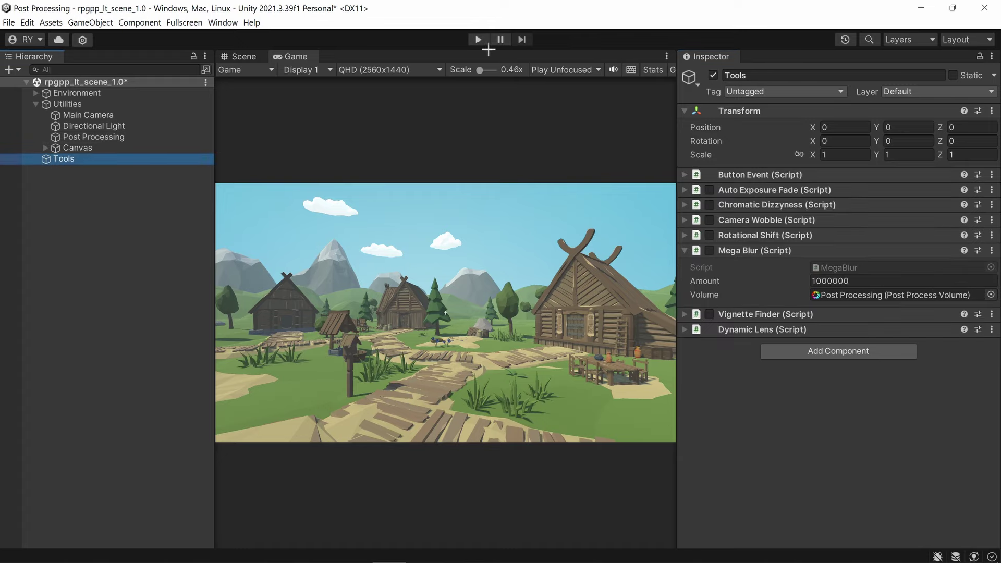
left_click(479, 40)
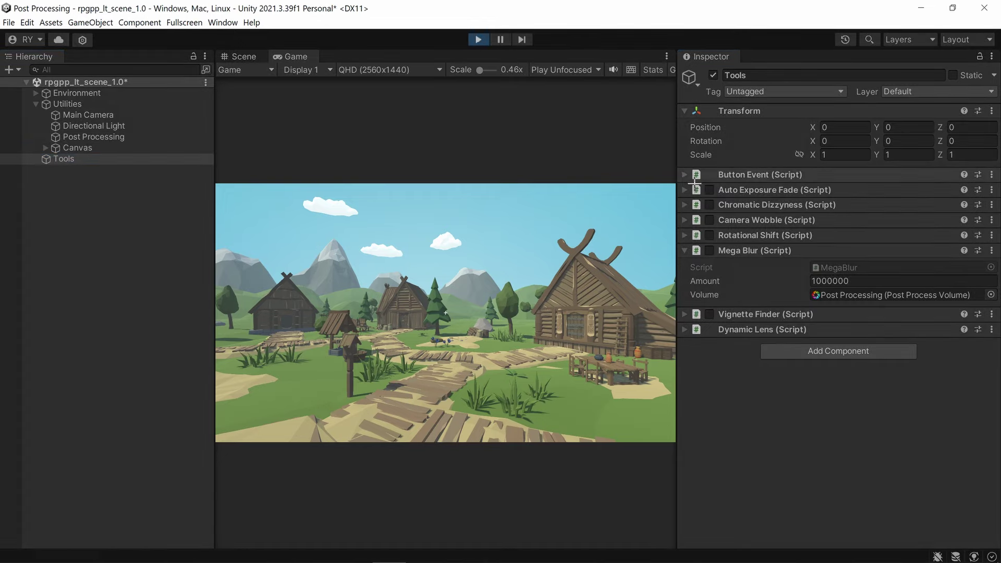
left_click(710, 250)
key("F10")
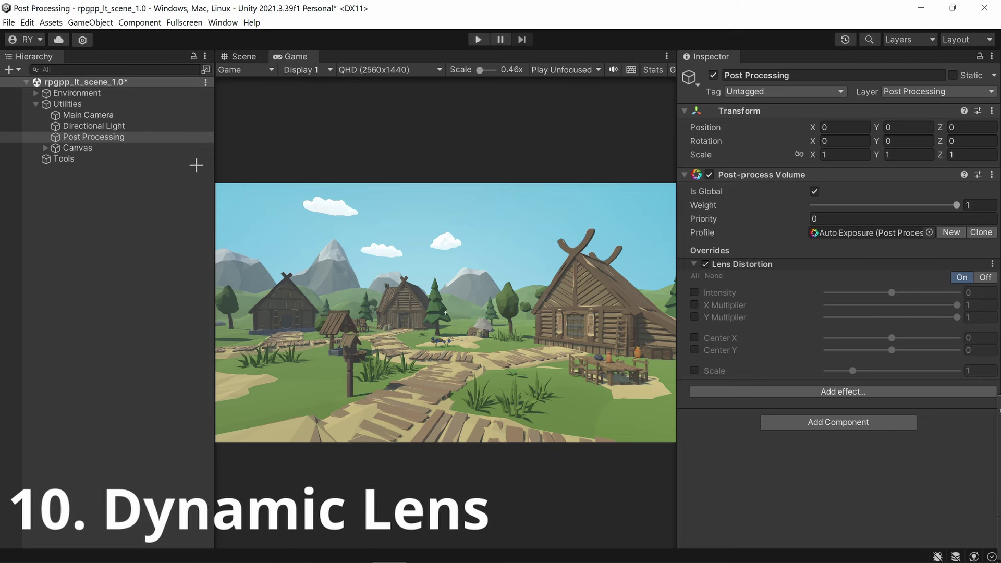
left_click(88, 115)
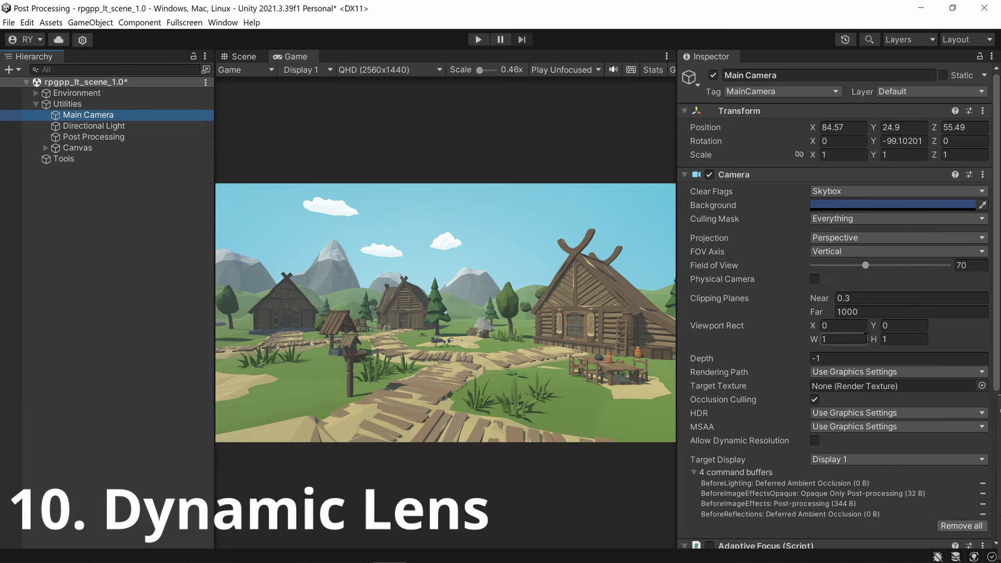
- Narrow the Main Camera field of view, restore it to 70, and show the Lens Distortion settings
scroll(866, 338, "down", 5)
scroll(887, 225, "up", 4)
mouse_move(865, 225)
left_mouse_down()
mouse_move(845, 227)
mouse_move(865, 226)
left_mouse_up()
left_click(104, 159)
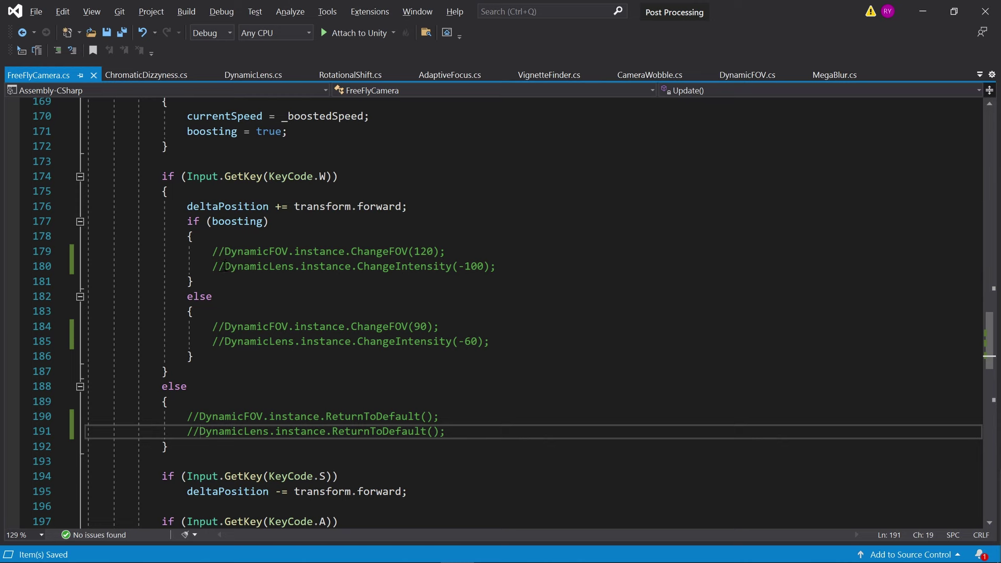
- Uncomment the DynamicLens ChangeIntensity(-100) and ChangeIntensity(-60) calls in FreeFlyCamera.cs
left_click(225, 267)
key("BackSpace")
key("BackSpace")
left_click(224, 343)
key("BackSpace")
key("BackSpace")
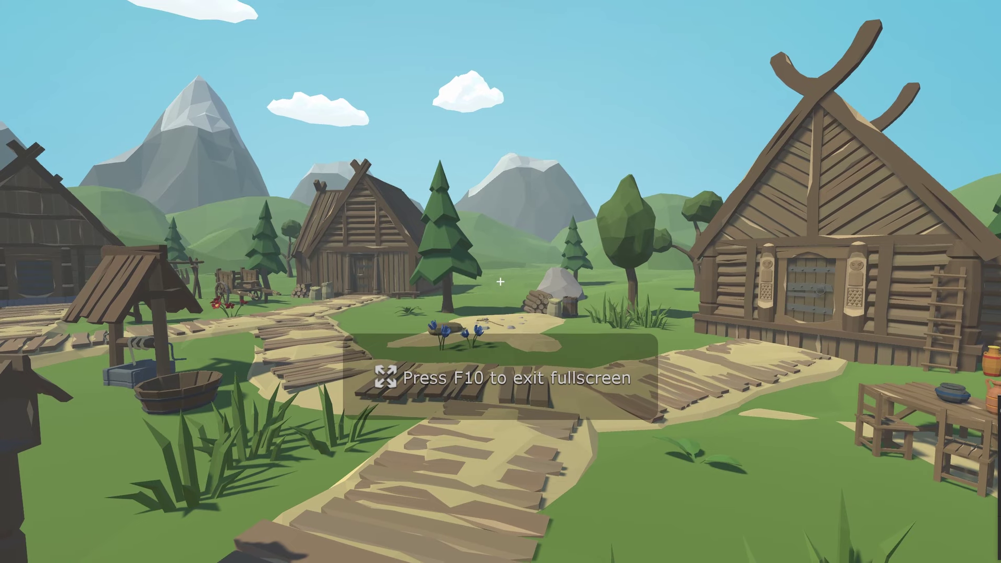
- Fly the camera forward through the village and out over the hills
key("w")
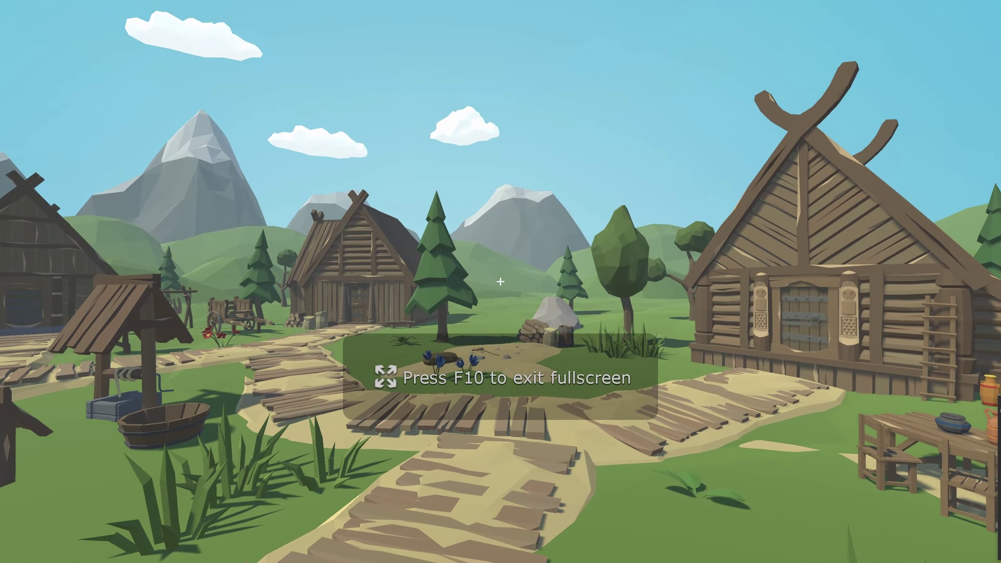
key("w")
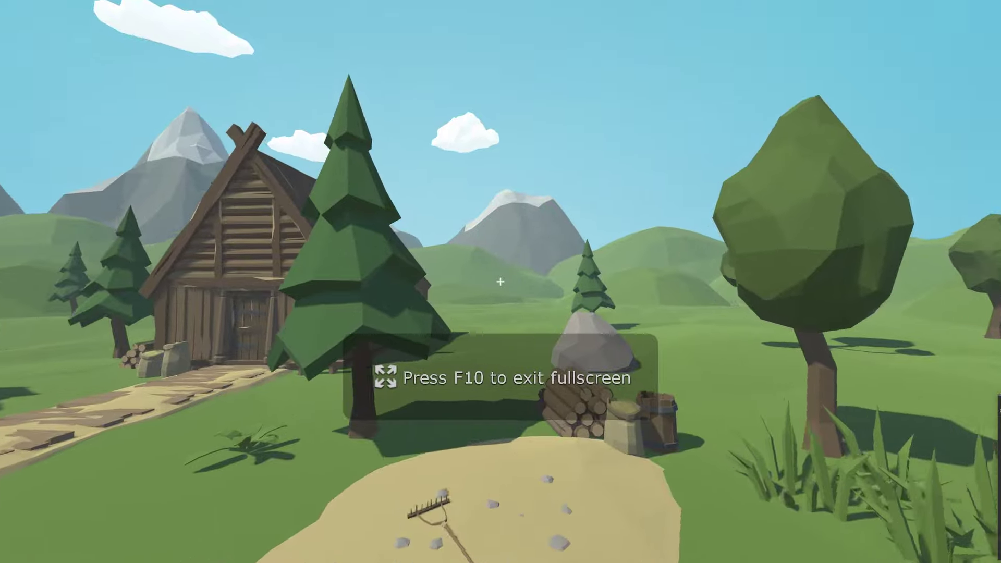
key("w")
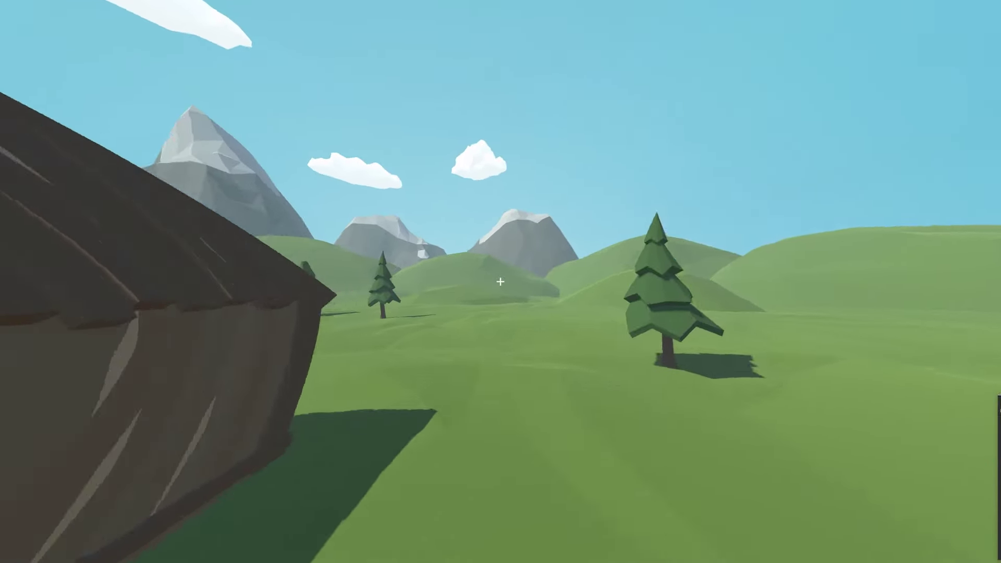
key("w")
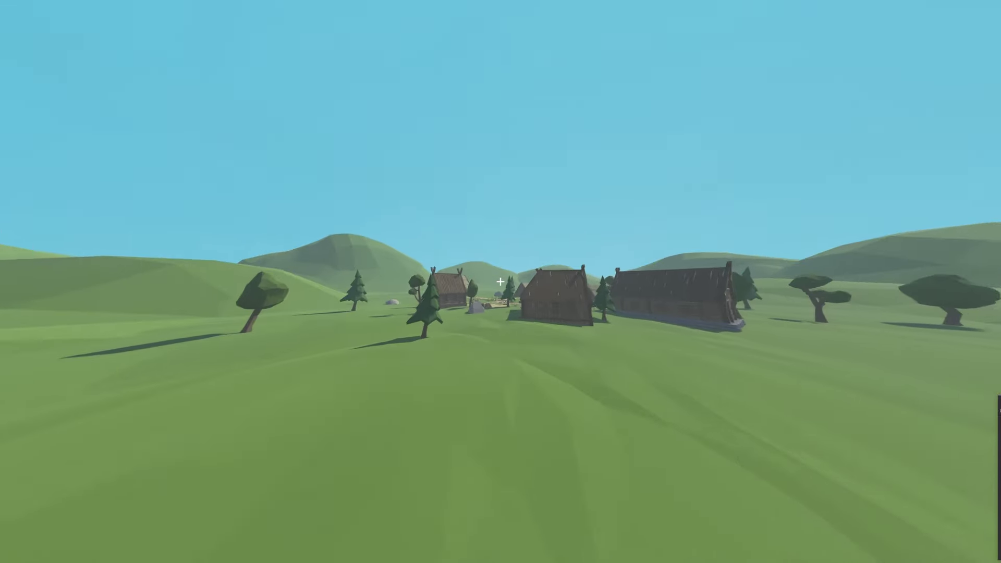
key("w")
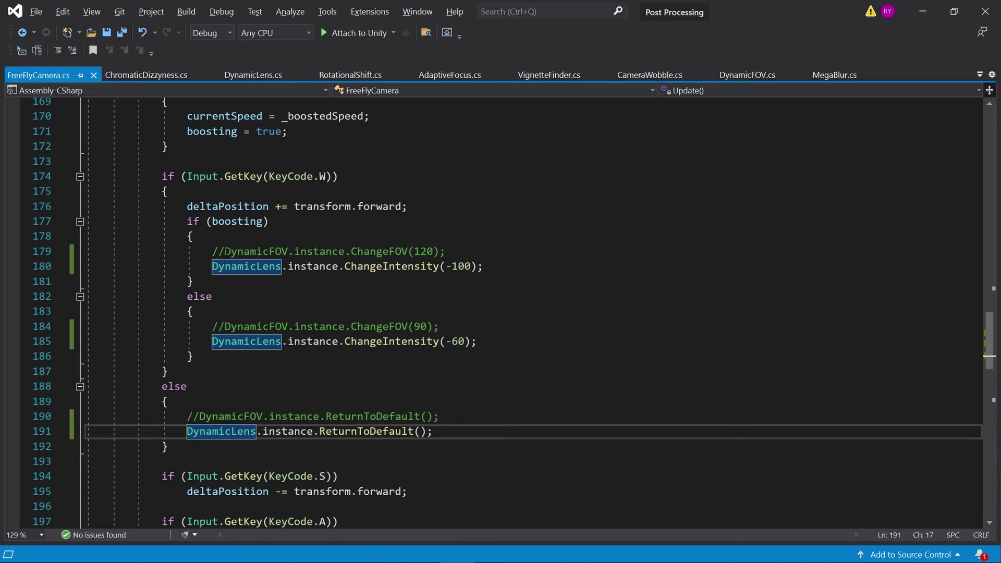
- Uncomment DynamicFOV ChangeFOV(120) and ReturnToDefault(), then save FreeFlyCamera.cs
left_click(226, 251)
key("BackSpace")
key("BackSpace")
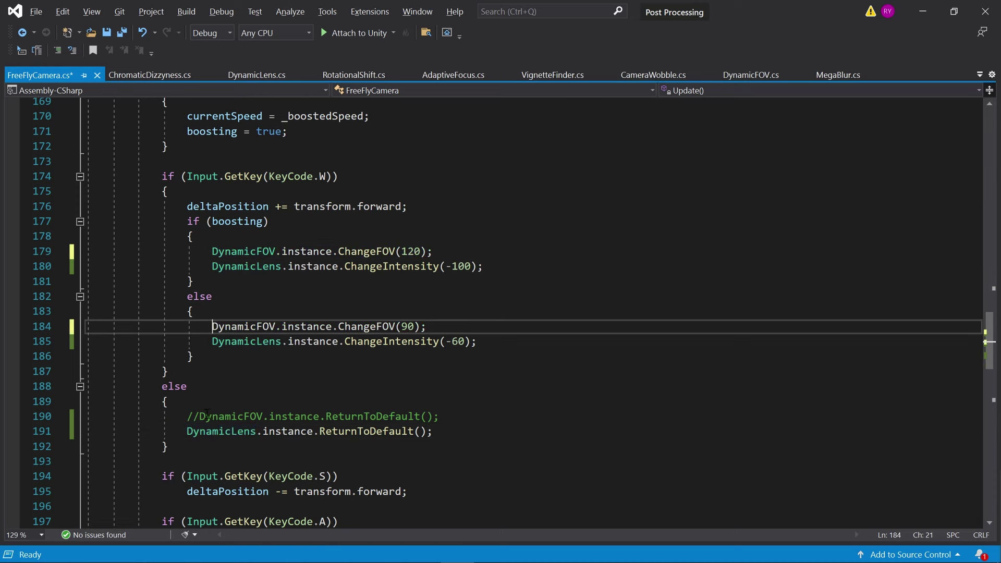
left_click(200, 416)
key("BackSpace")
key("BackSpace")
key("ctrl+s")
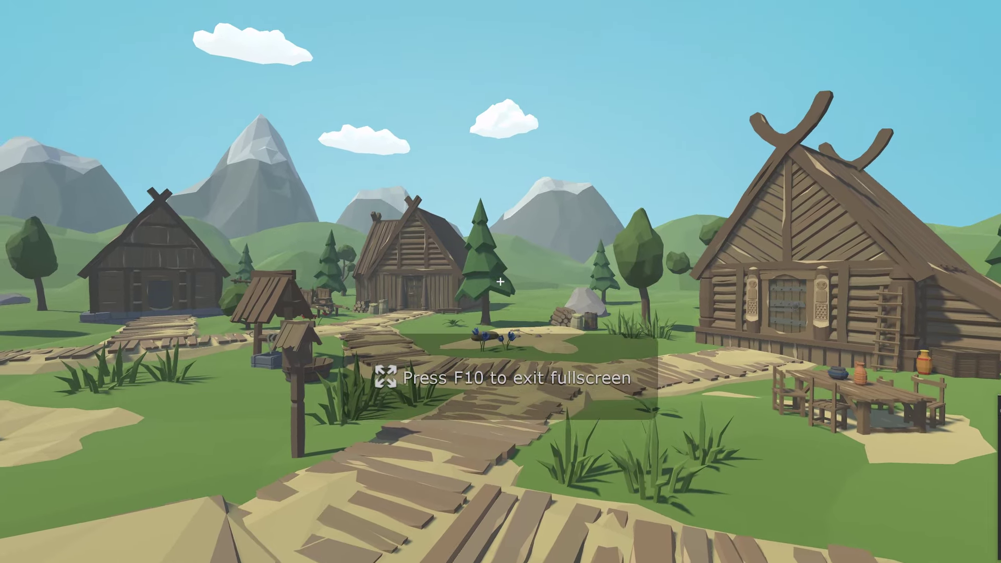
- Test the running game by pulling the camera back and flying quickly into the village
key("w")
key("w")
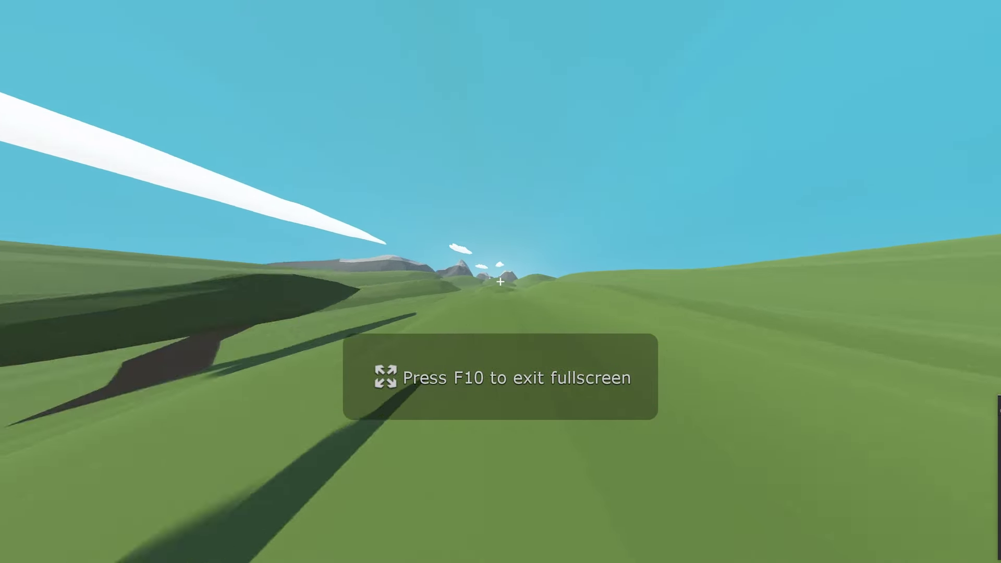
key("s")
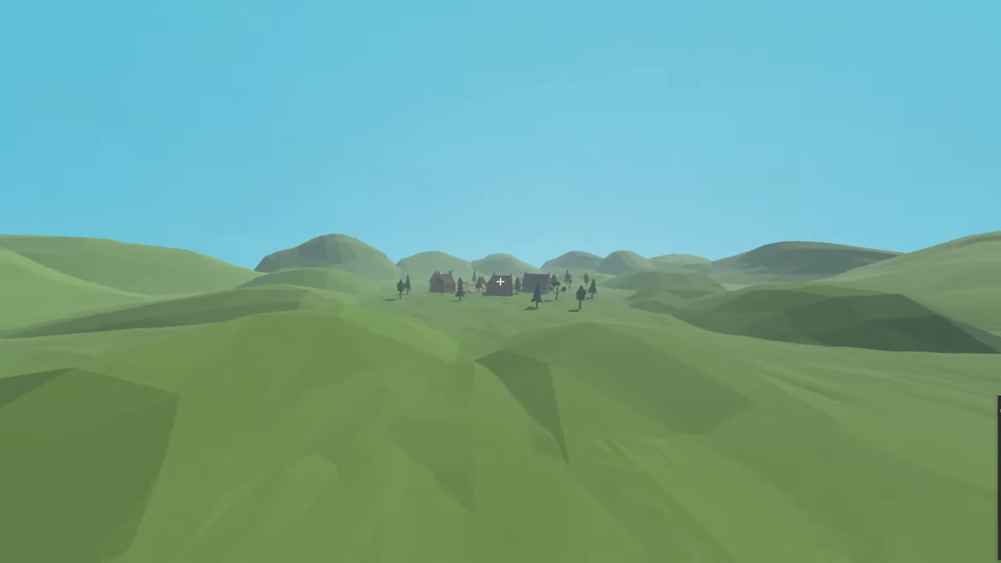
key("s")
key("w")
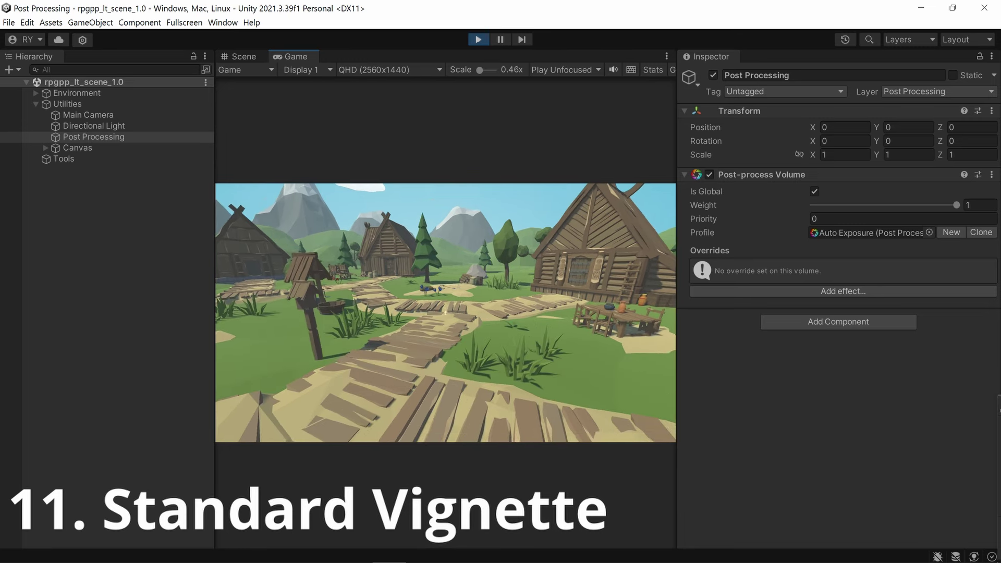
- Add a Vignette override with intensity about 0.32 and preview the darkened edges fullscreen
left_click(820, 295)
mouse_move(839, 302)
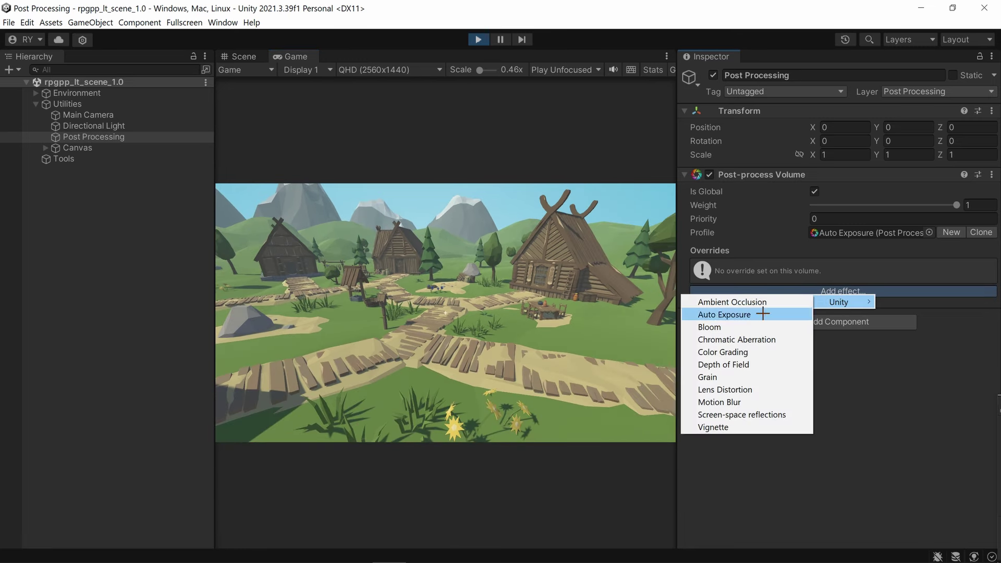
left_click(730, 427)
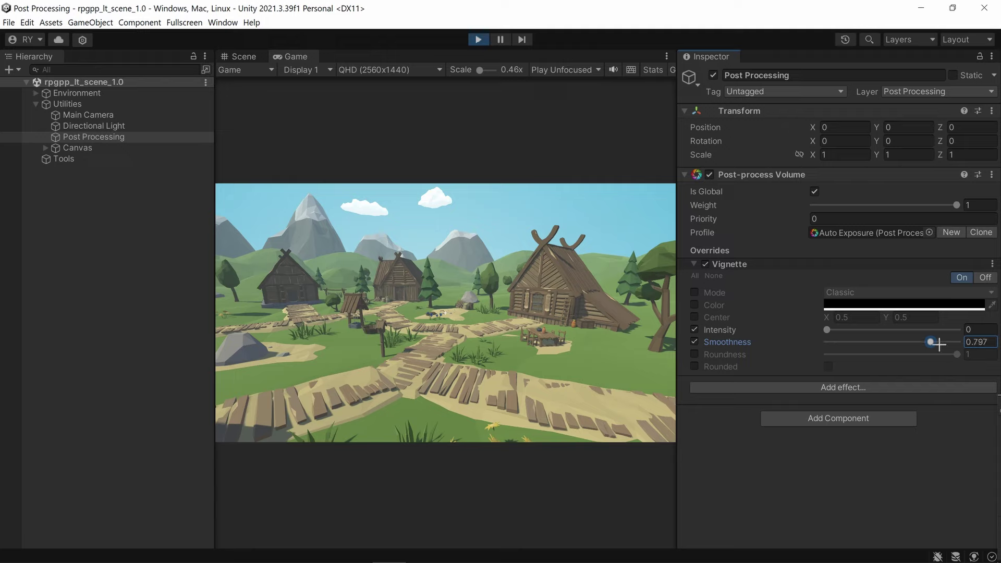
left_click_drag(829, 330, 872, 326)
key("F10")
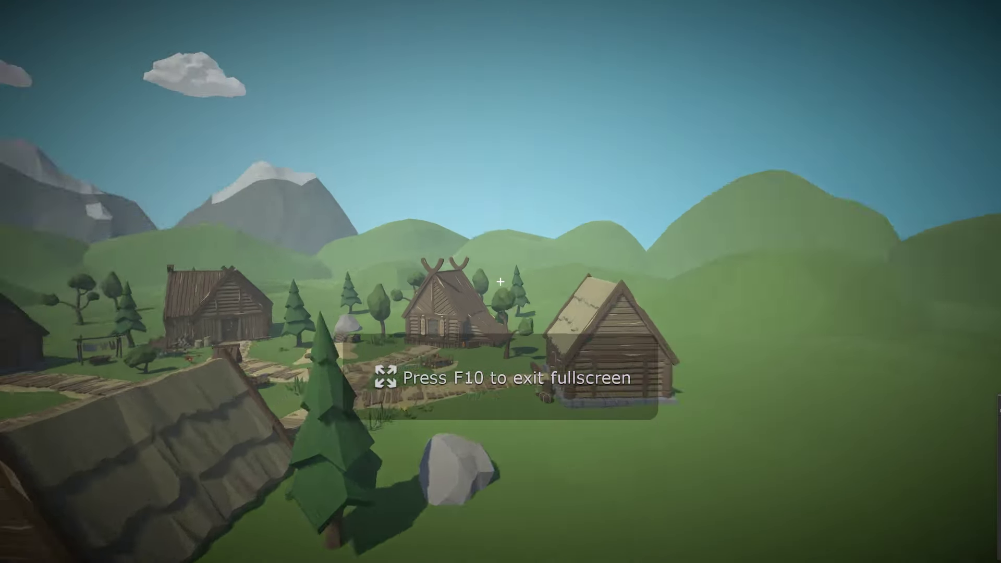
key("F10")
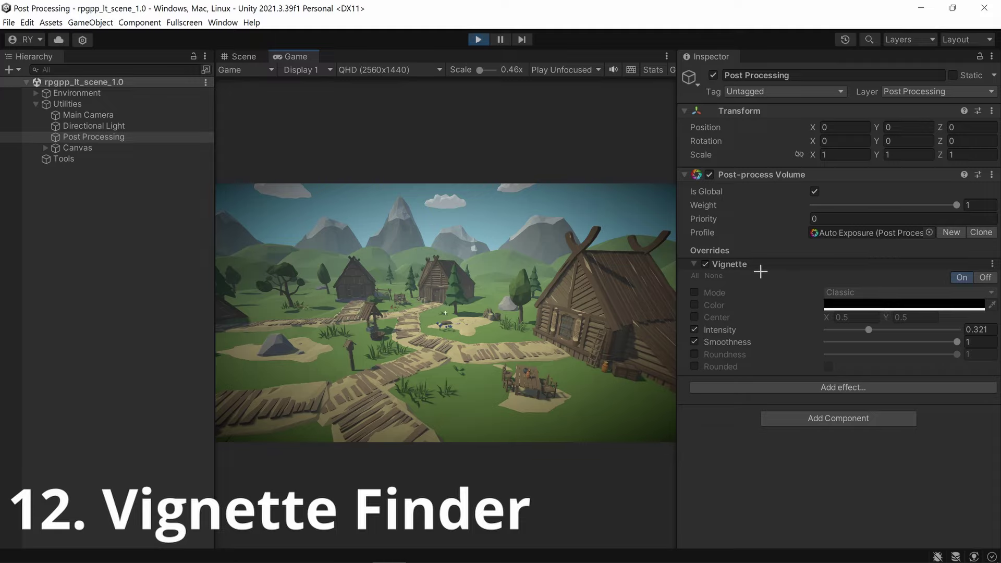
- Watch the moving vignette fullscreen twice, then enable Roundness and lower it to 0
key("F10")
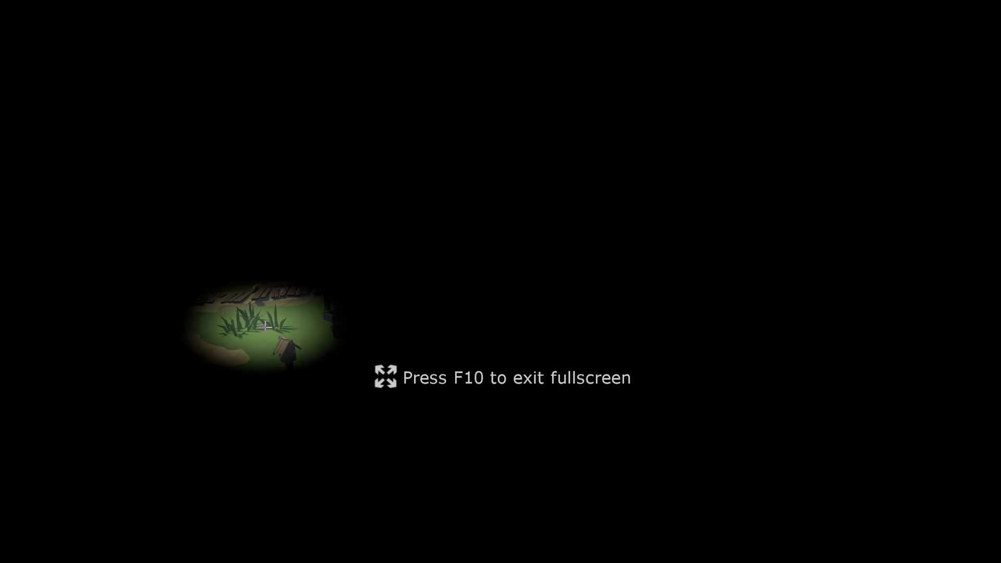
key("F10")
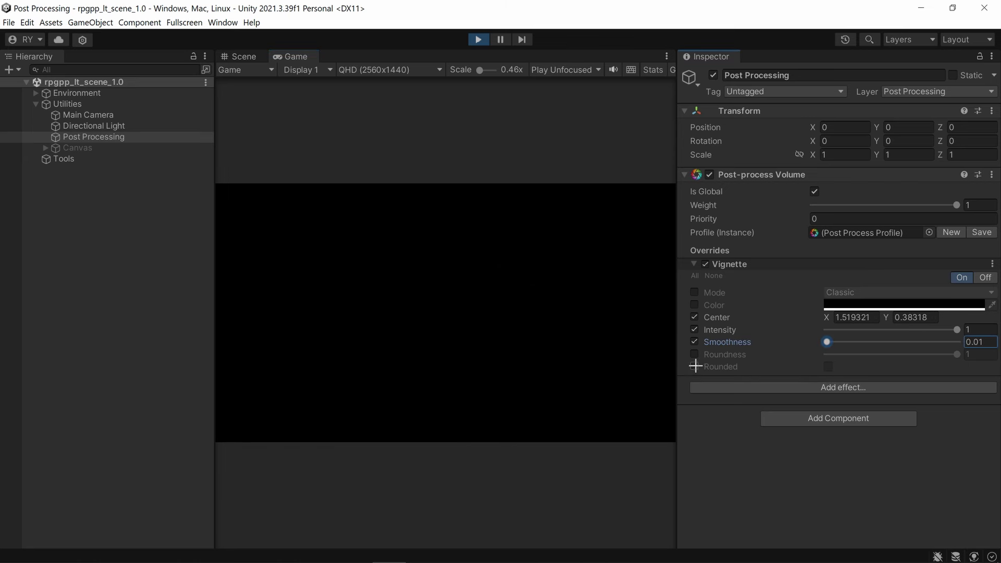
key("F10")
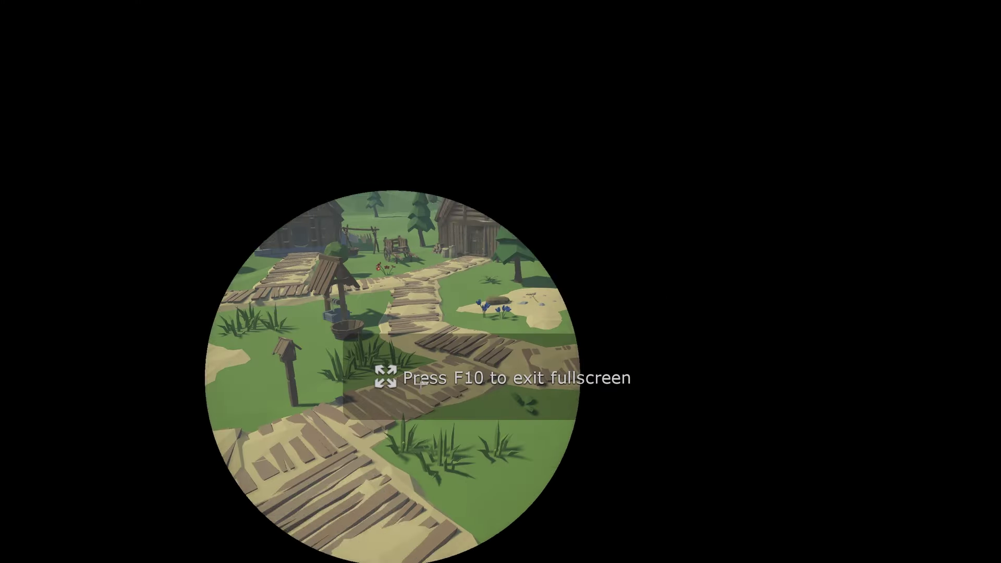
key("F10")
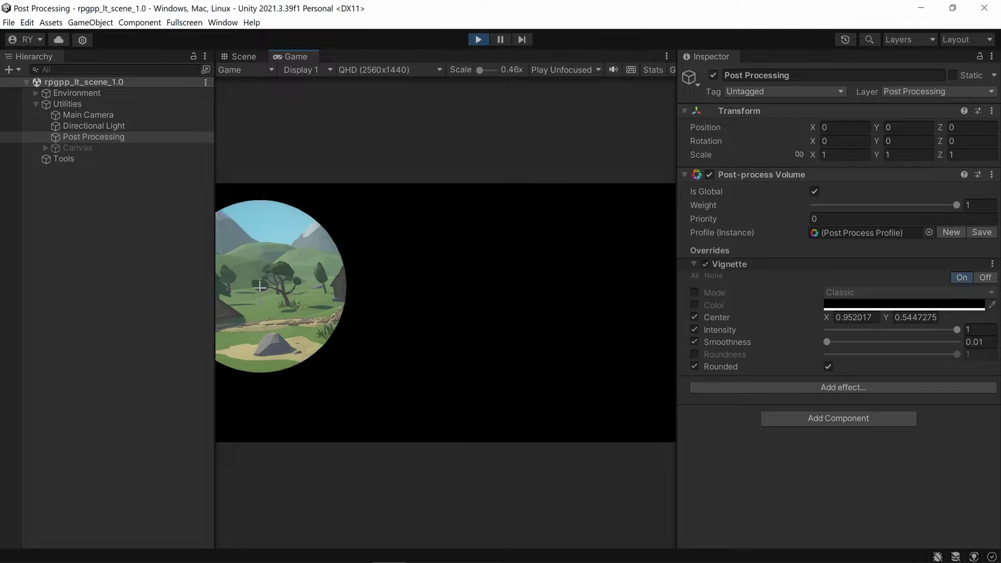
left_click(695, 354)
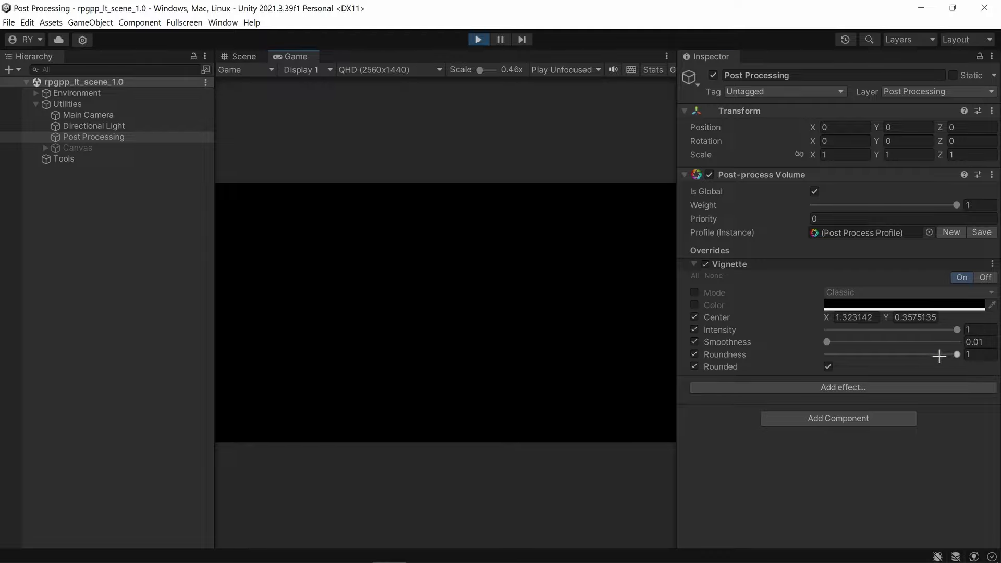
left_click_drag(875, 357, 407, 295)
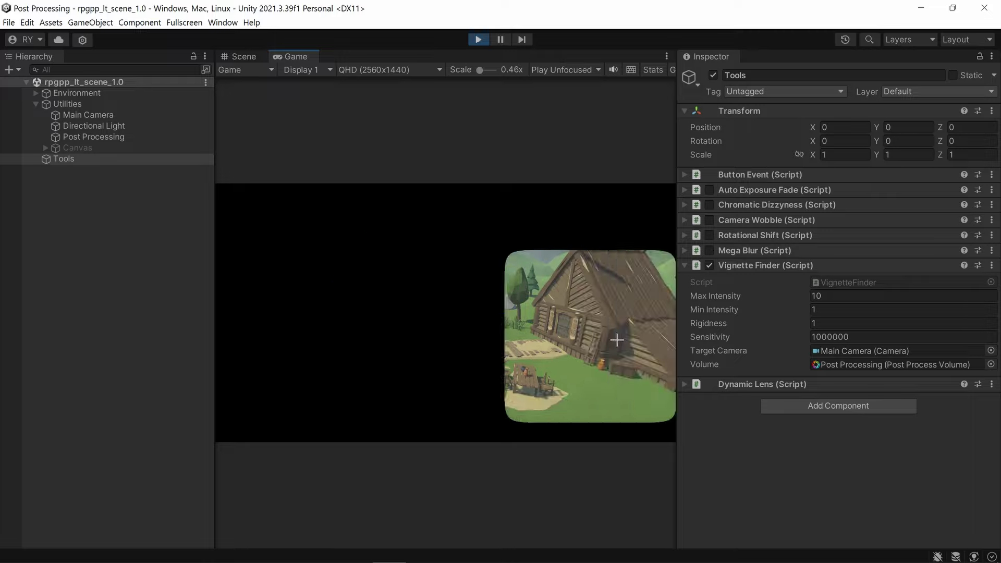
- Set Vignette Finder minimum intensity to 5 then 1, sensitivity 100000, and preview fullscreen
key("Return")
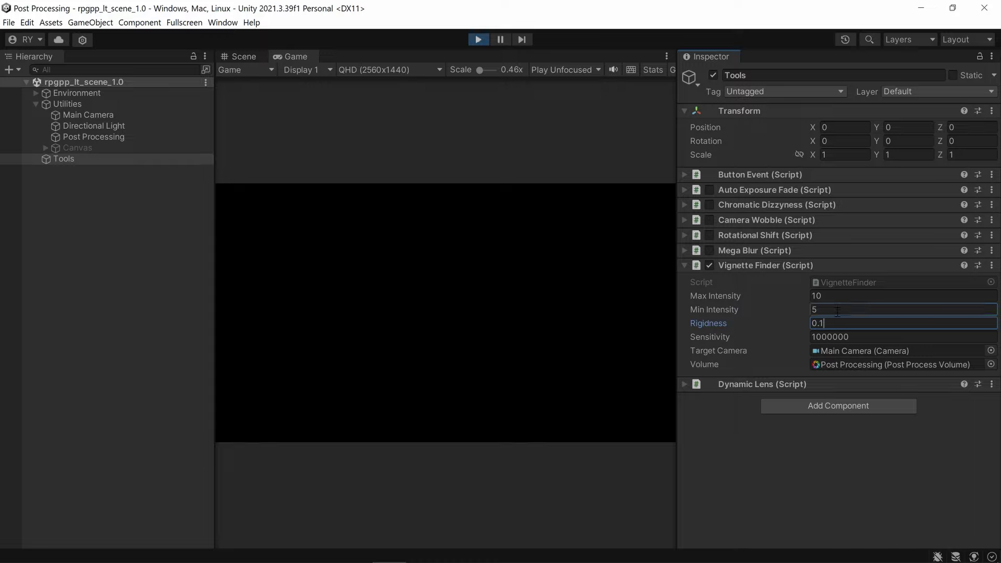
key("Return")
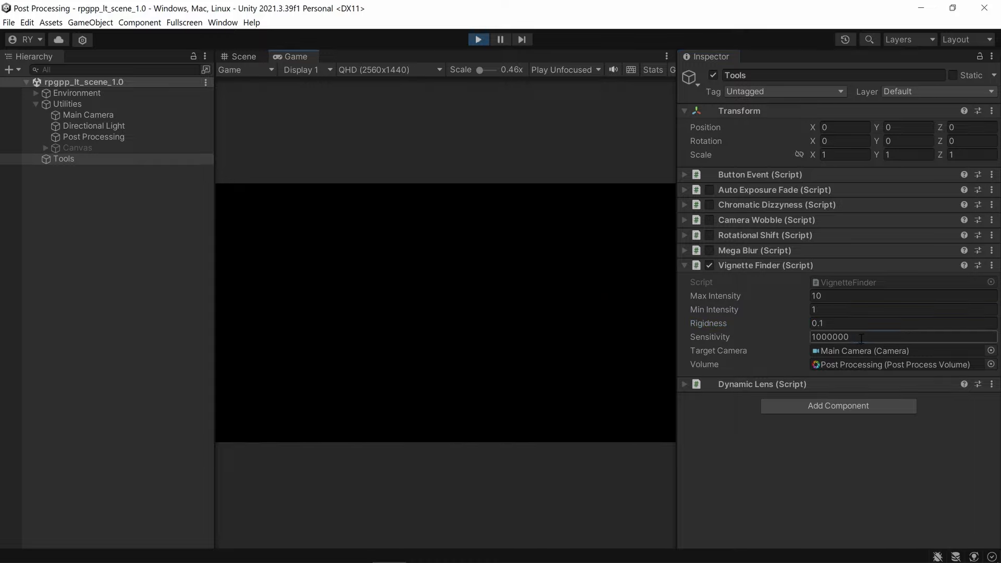
key("Return")
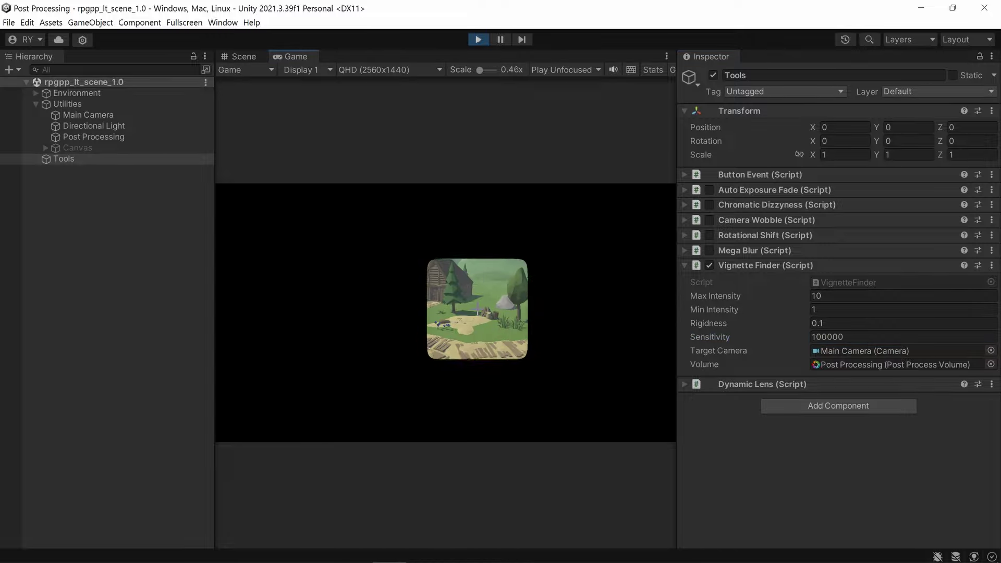
key("F10")
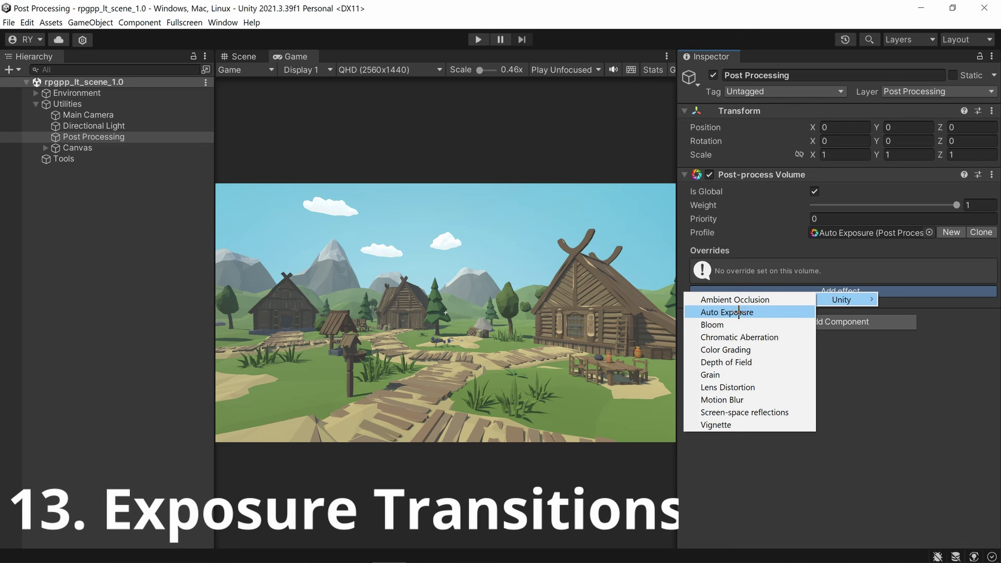
left_click(738, 312)
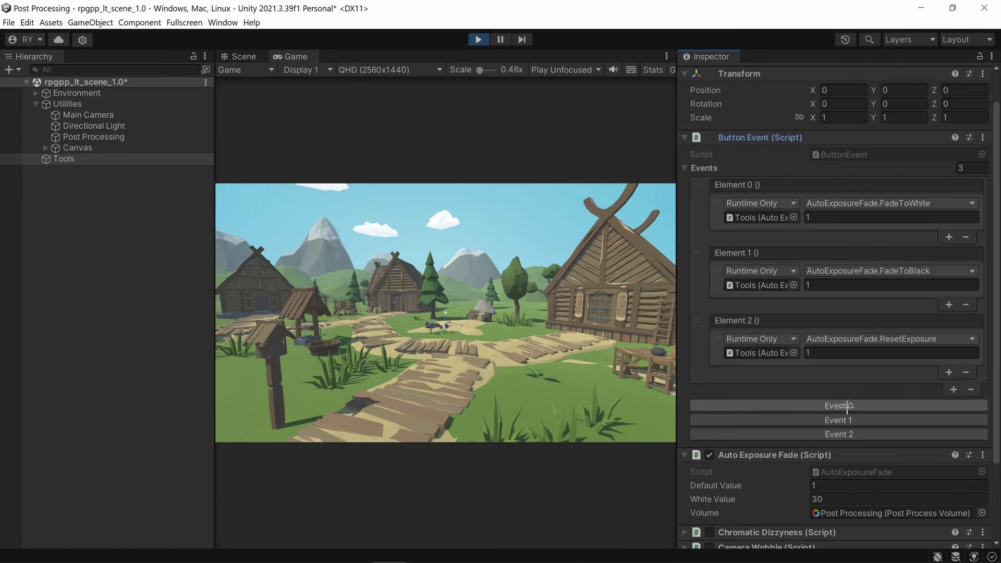
- Test the fade-to-white, fade-to-black and reset events, then set fade-to-black to 10 and retest
left_click(851, 406)
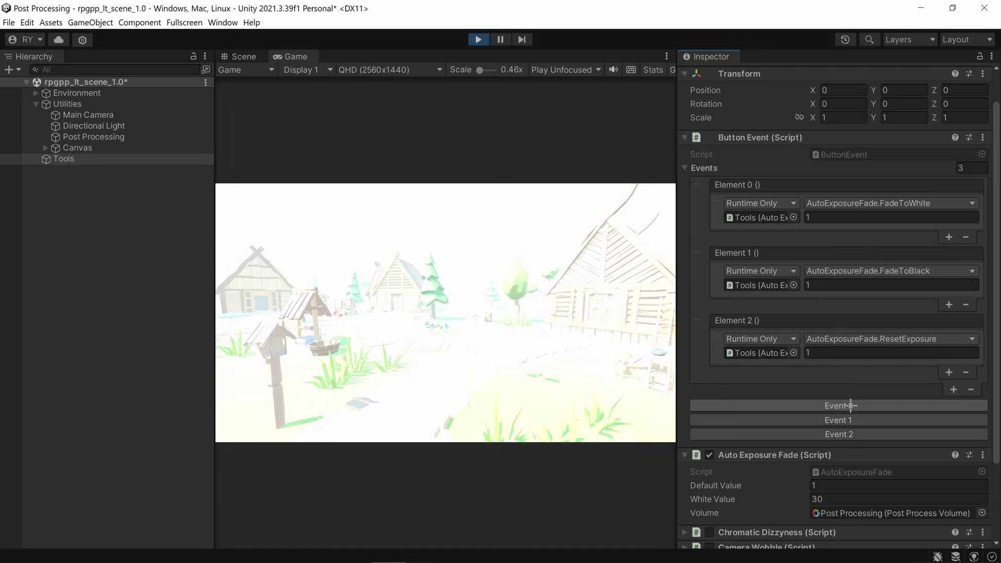
left_click(826, 420)
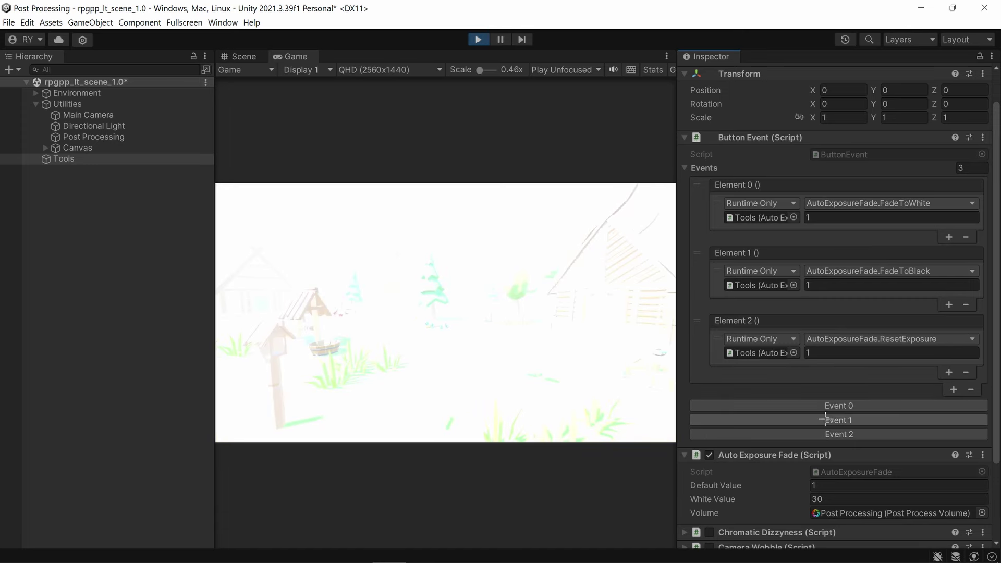
left_click(826, 434)
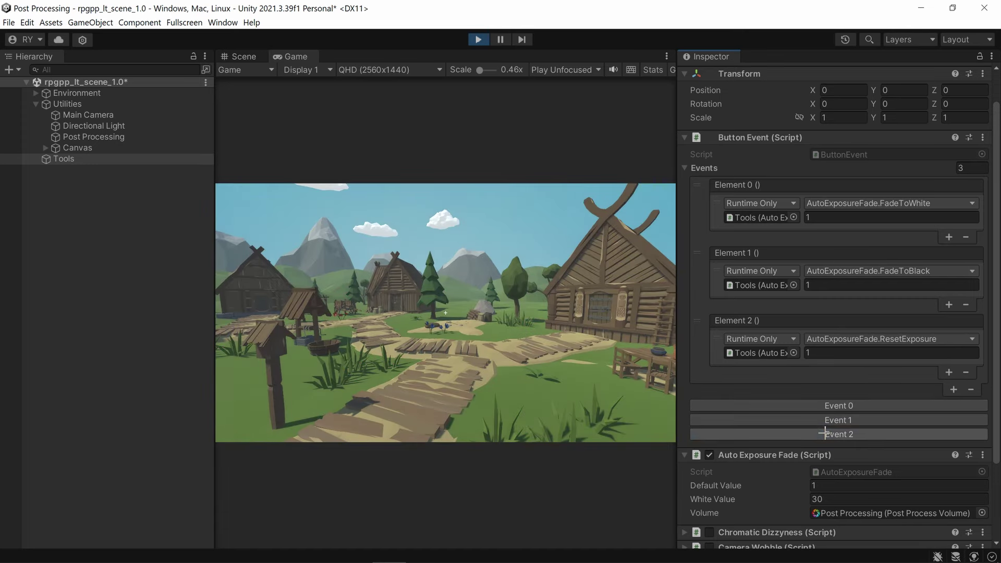
scroll(834, 270, "down", 3)
scroll(816, 264, "up", 3)
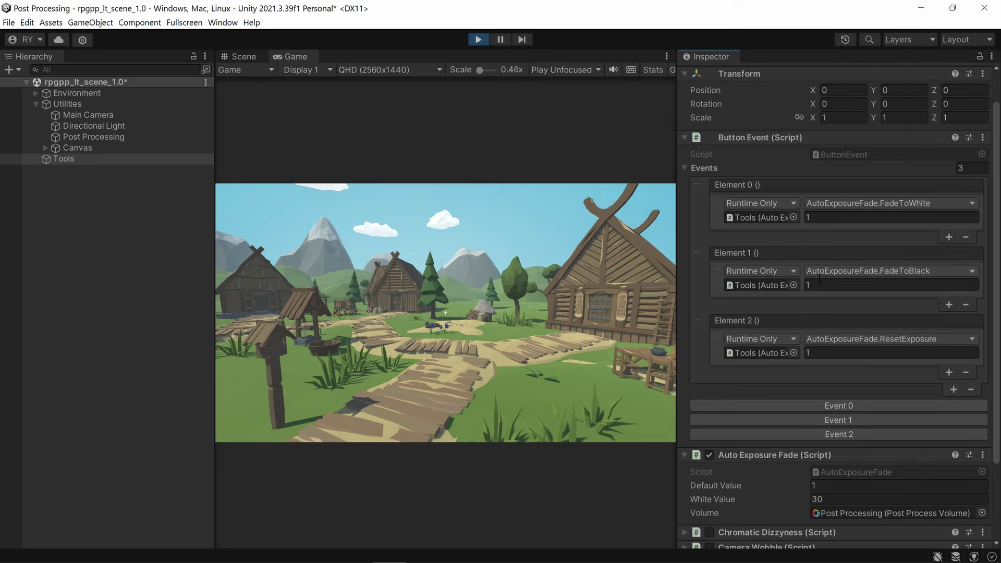
left_click(819, 284)
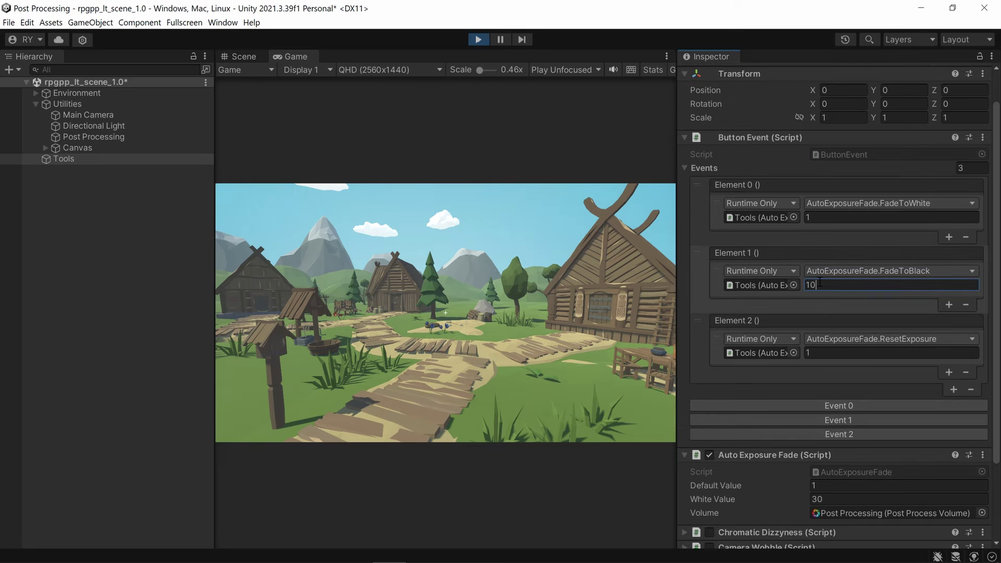
left_click(833, 420)
left_click(842, 406)
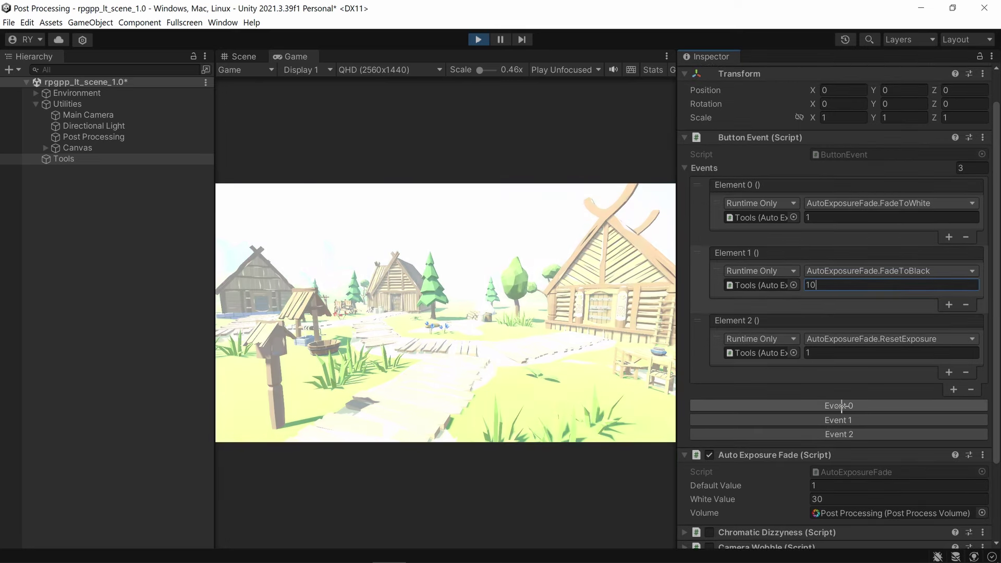
- Raise the Auto Exposure Fade White Value to 40 and test the white and black fades
scroll(829, 468, "down", 3)
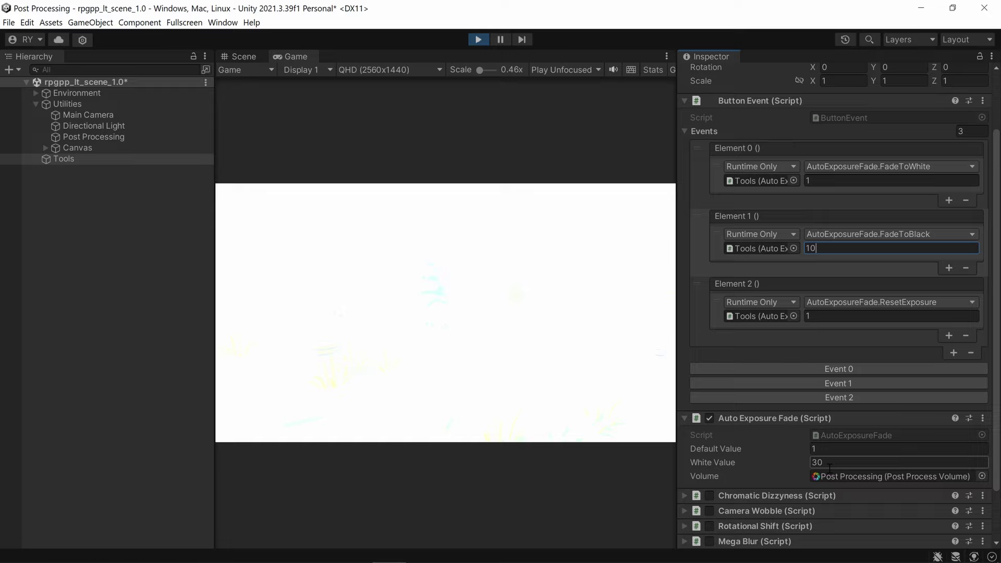
left_click(755, 465)
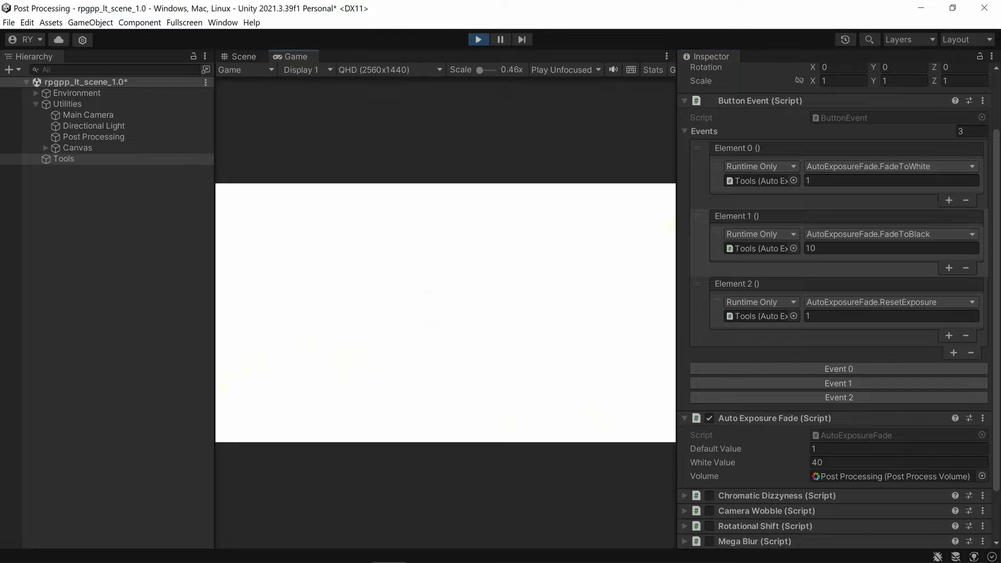
left_click(839, 369)
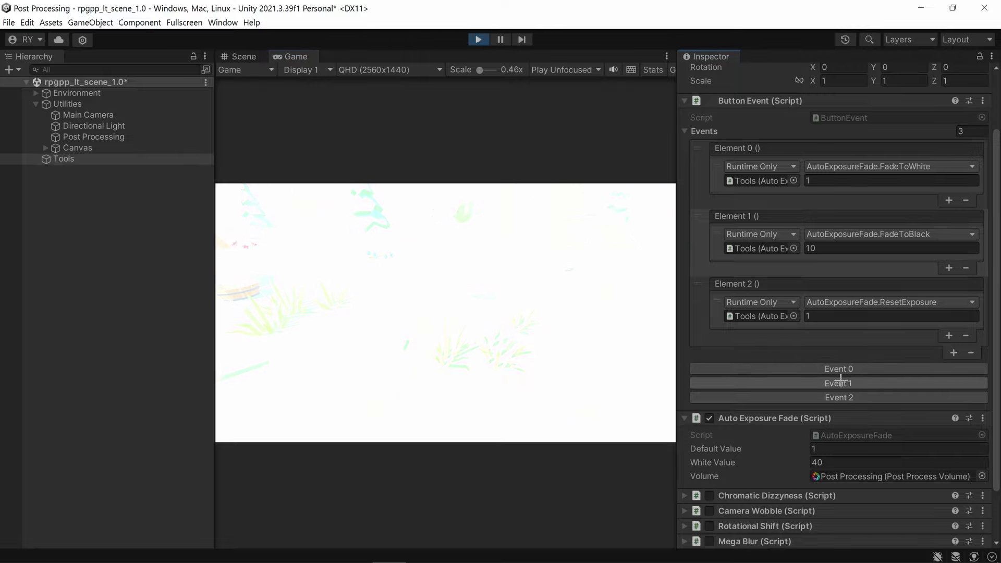
left_click(838, 383)
left_click(837, 368)
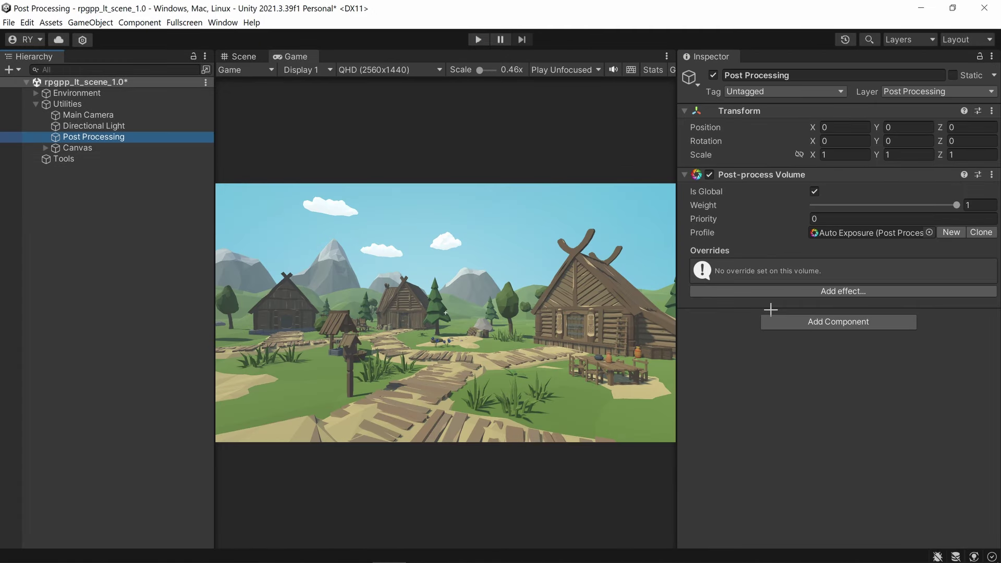
- Add a Color Grading override to the volume and enable ACES tonemapping
left_click(800, 291)
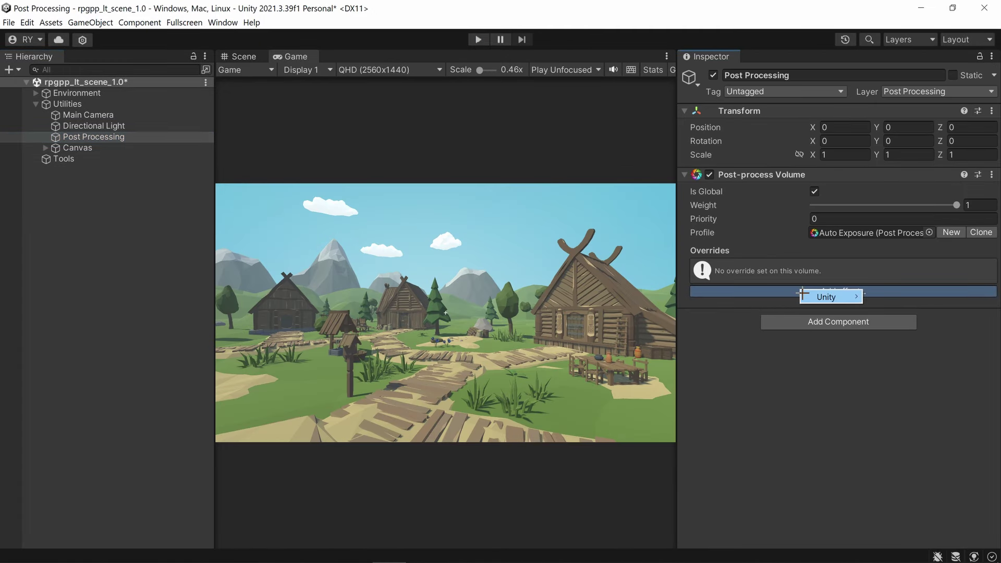
mouse_move(805, 297)
left_click(886, 346)
scroll(733, 223, "down", 4)
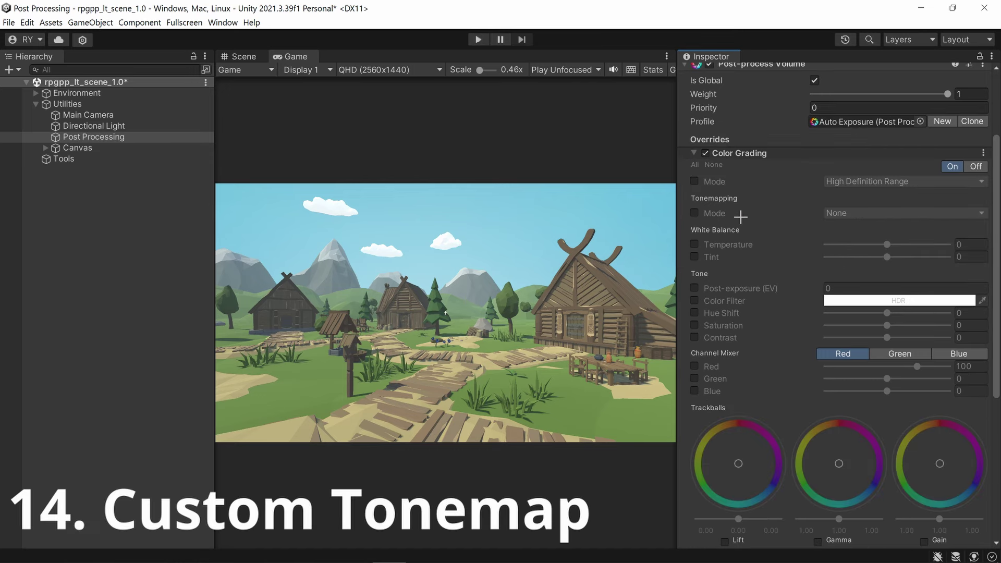
left_click(694, 212)
left_click(871, 212)
left_click(857, 251)
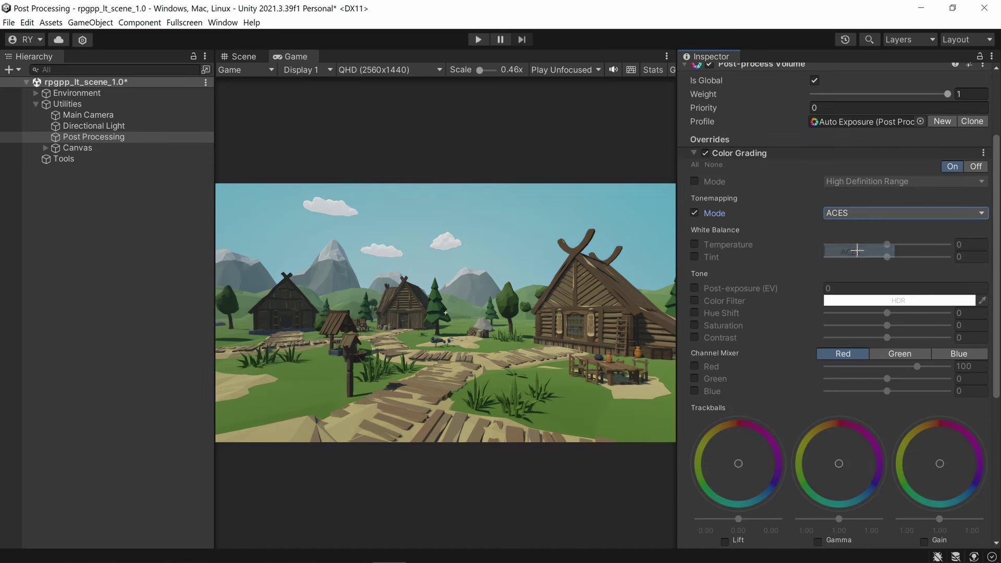
left_click(494, 211)
- Switch tonemapping back and forth between Neutral and ACES to compare the looks
left_click(865, 213)
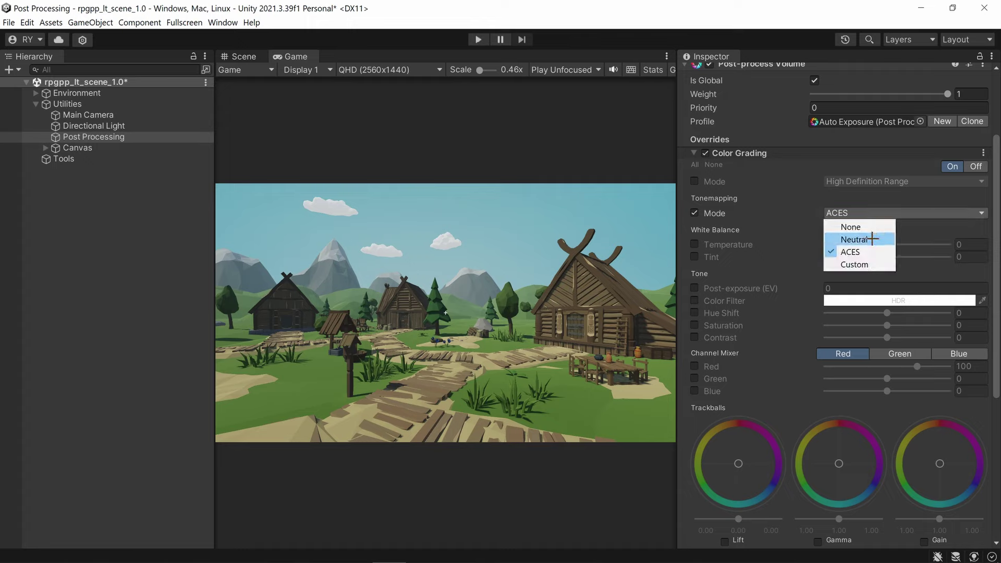
left_click(854, 240)
left_click(858, 213)
left_click(851, 251)
left_click(858, 212)
left_click(855, 239)
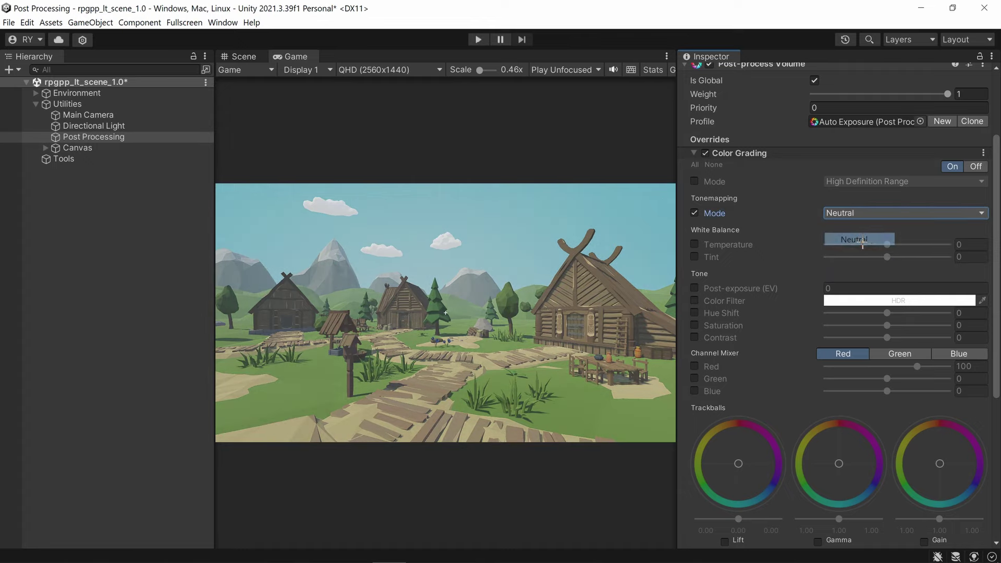
left_click(858, 213)
left_click(850, 252)
left_click(456, 271)
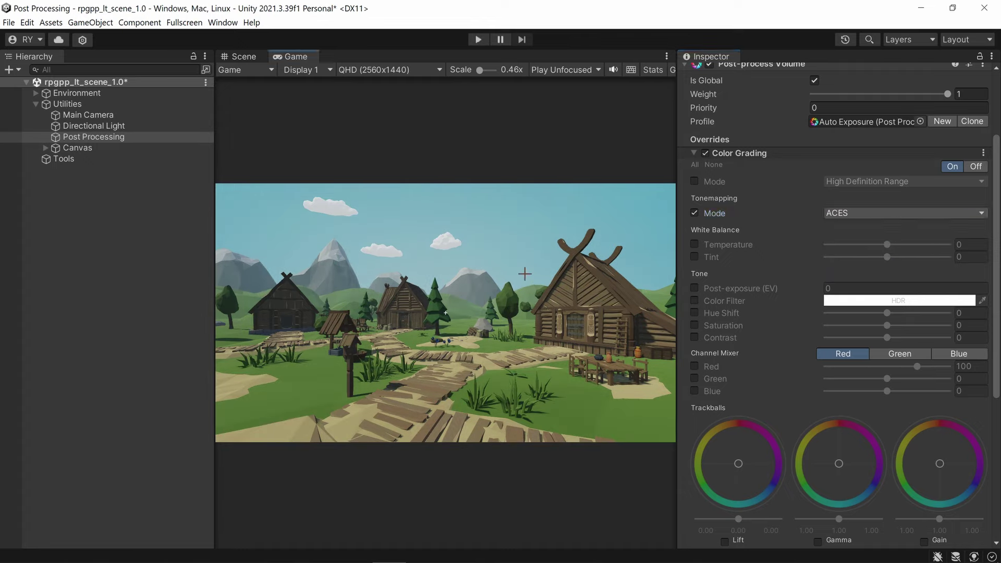
- Use Custom tonemapping with Toe Strength and Toe Length at 1, previewing fullscreen
left_click(858, 212)
left_click(854, 265)
left_click(850, 213)
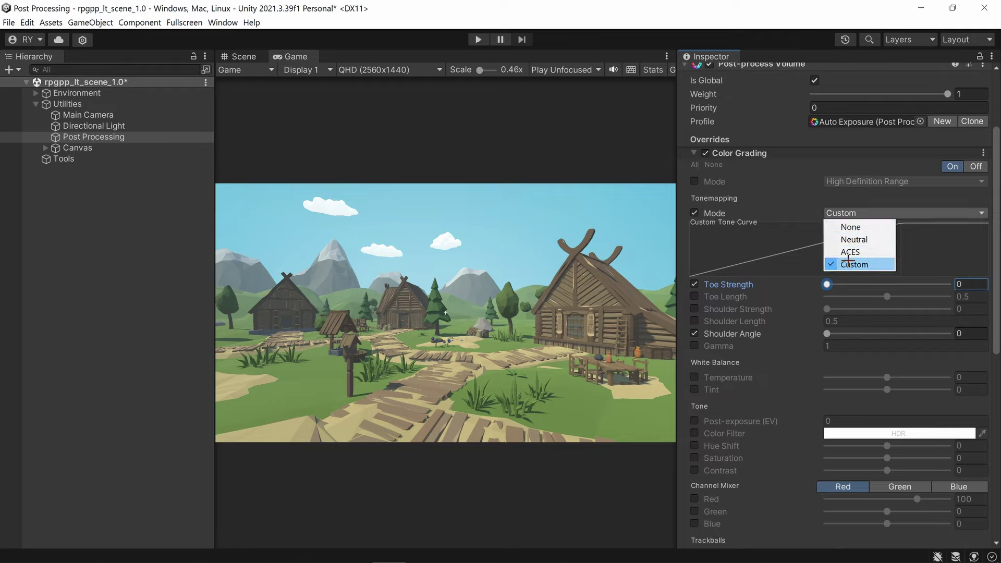
left_click(856, 265)
left_click_drag(827, 284, 968, 281)
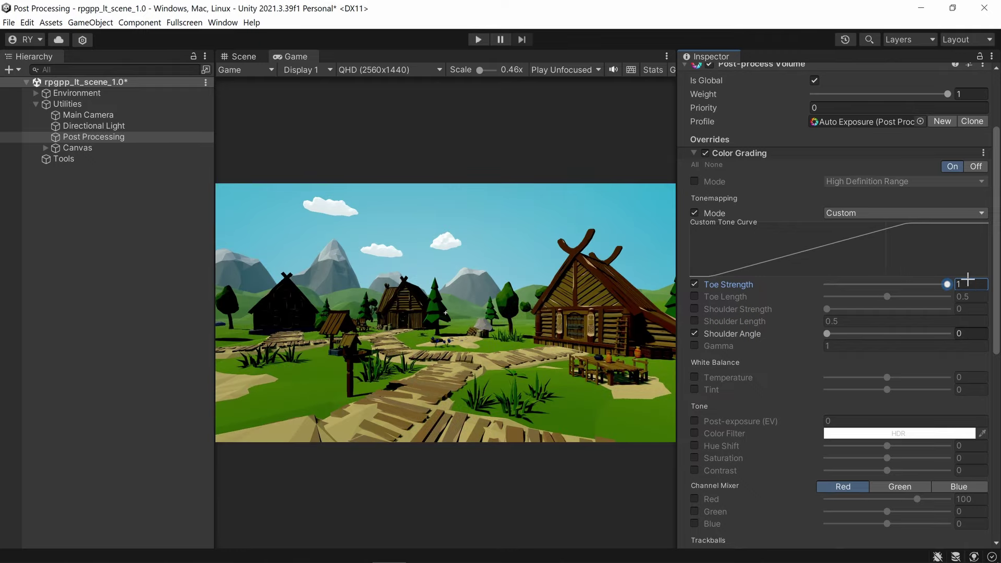
left_click_drag(891, 297, 954, 297)
key("F10")
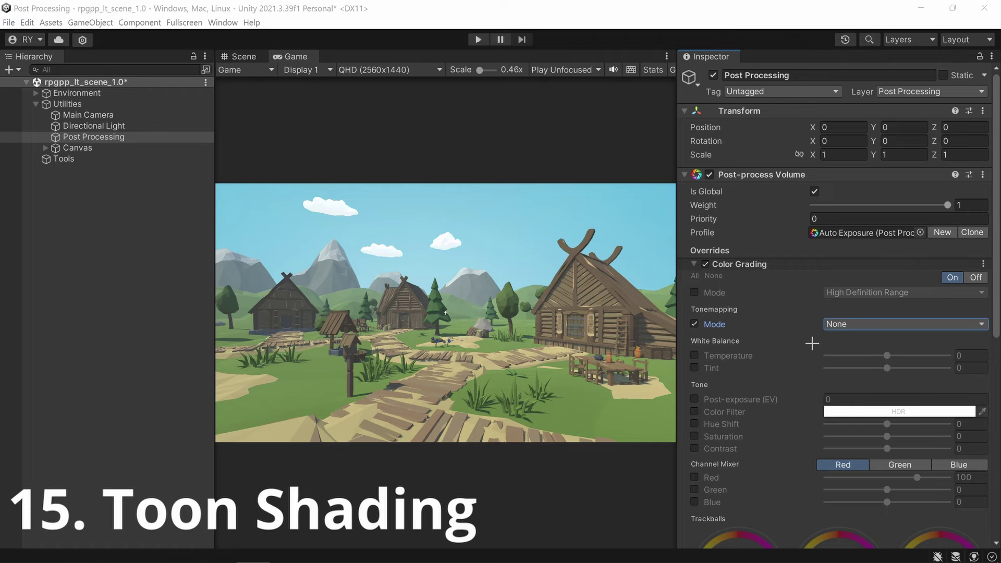
- Add a Bloom override to the volume and start Play mode
left_click(692, 264)
left_click(812, 285)
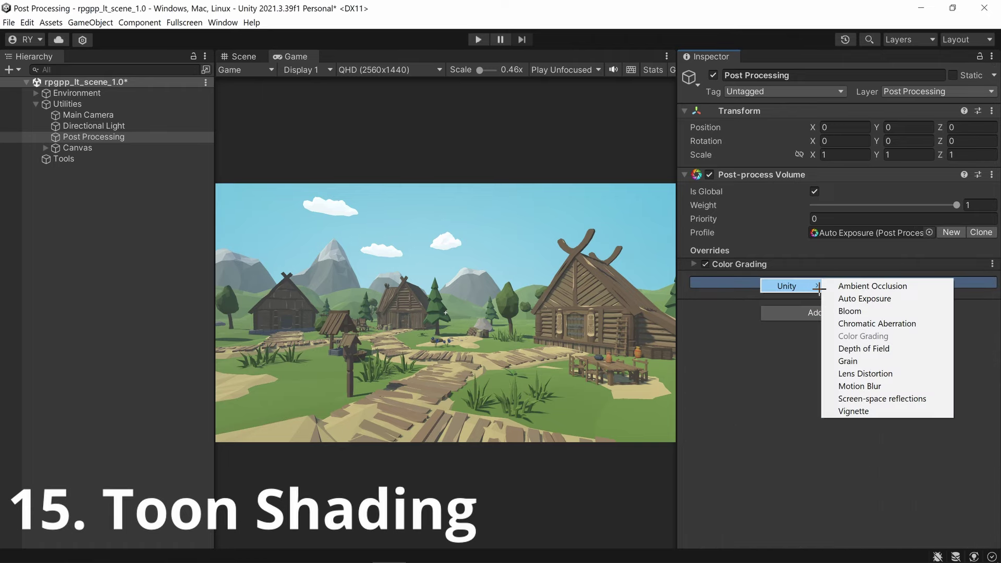
left_click(840, 311)
left_click(693, 276)
left_click(694, 264)
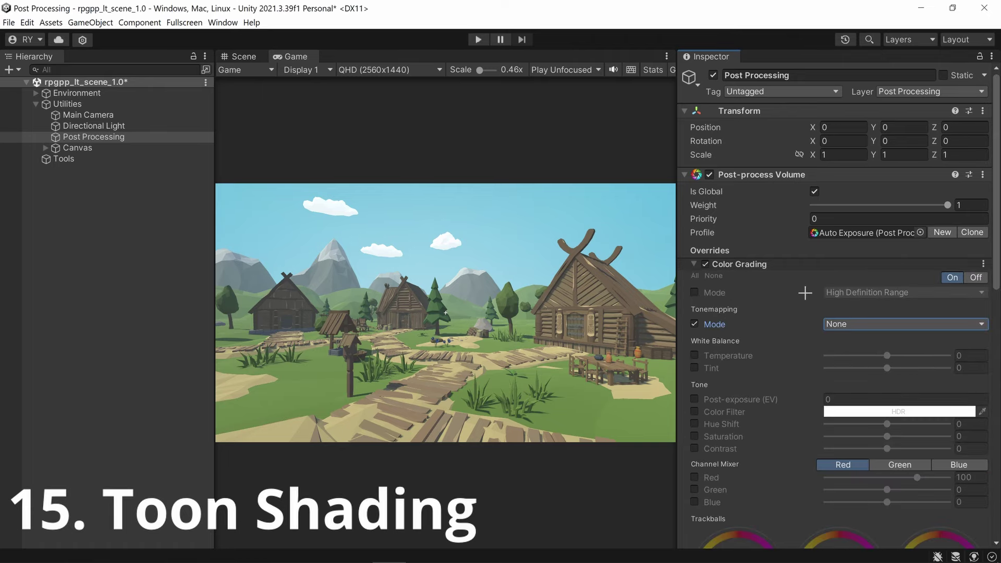
key("ctrl+p")
- Enable Color Grading Post-exposure and set it to -10
left_click(692, 265)
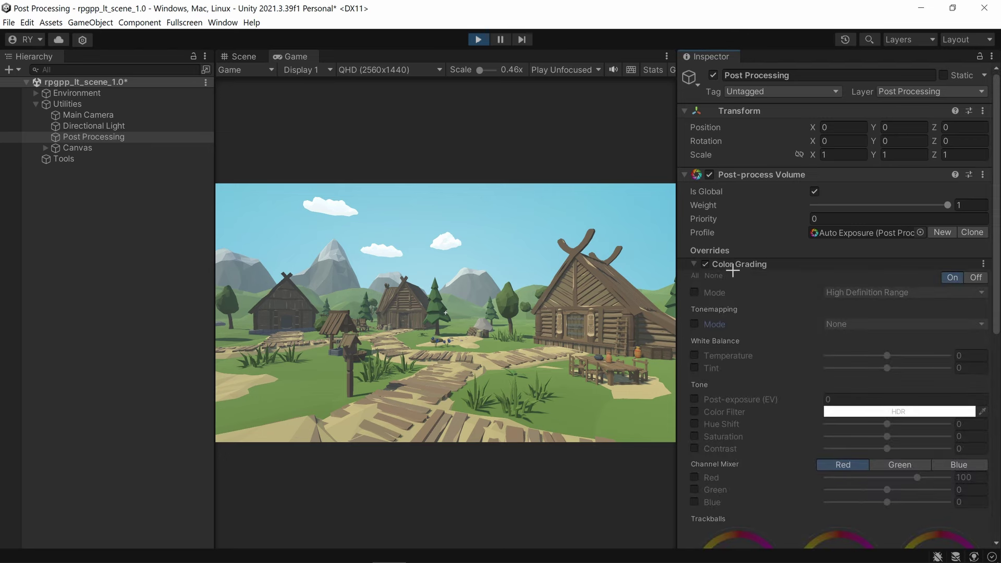
scroll(777, 273, "down", 2)
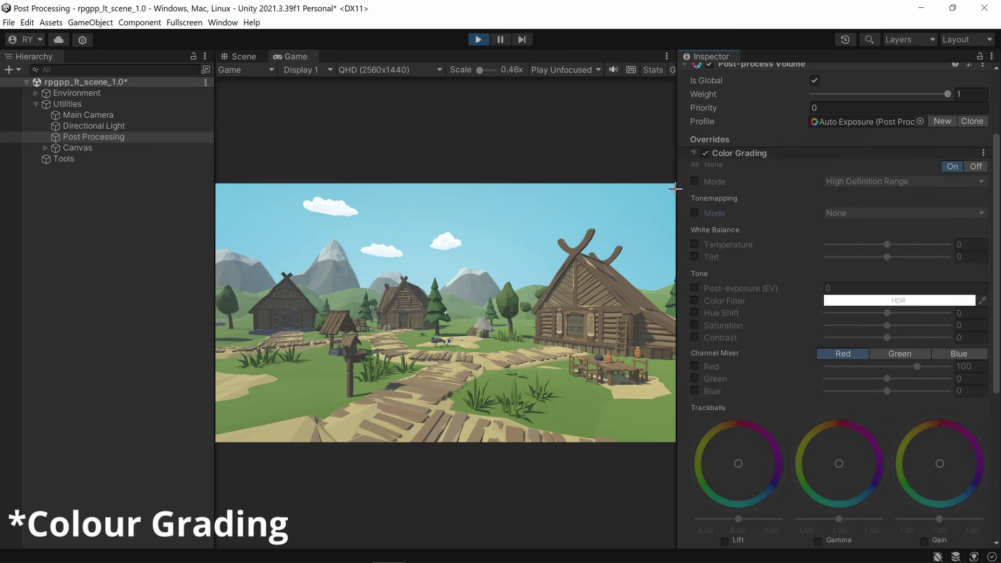
left_click(695, 151)
left_click(719, 277)
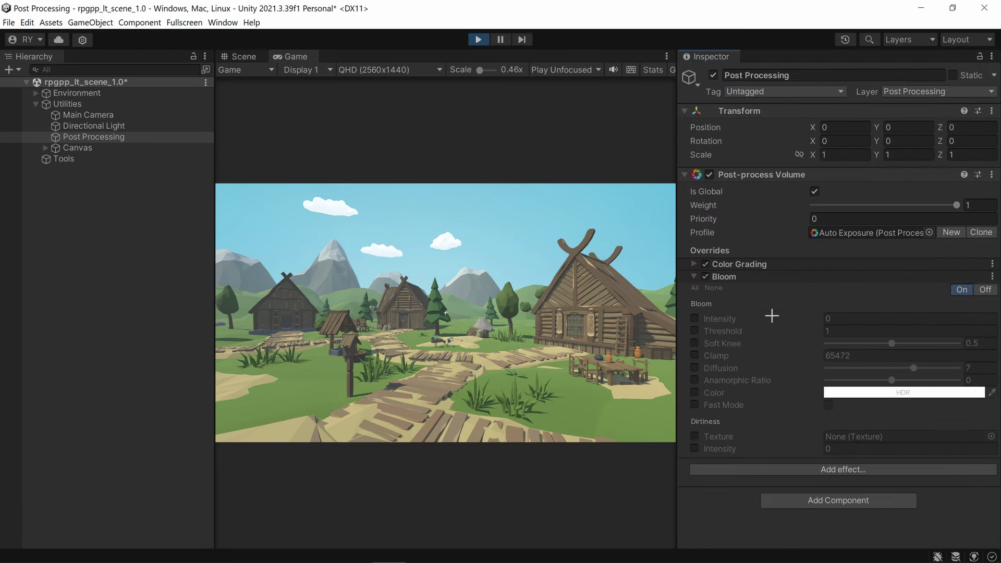
left_click(751, 264)
scroll(742, 246, "down", 2)
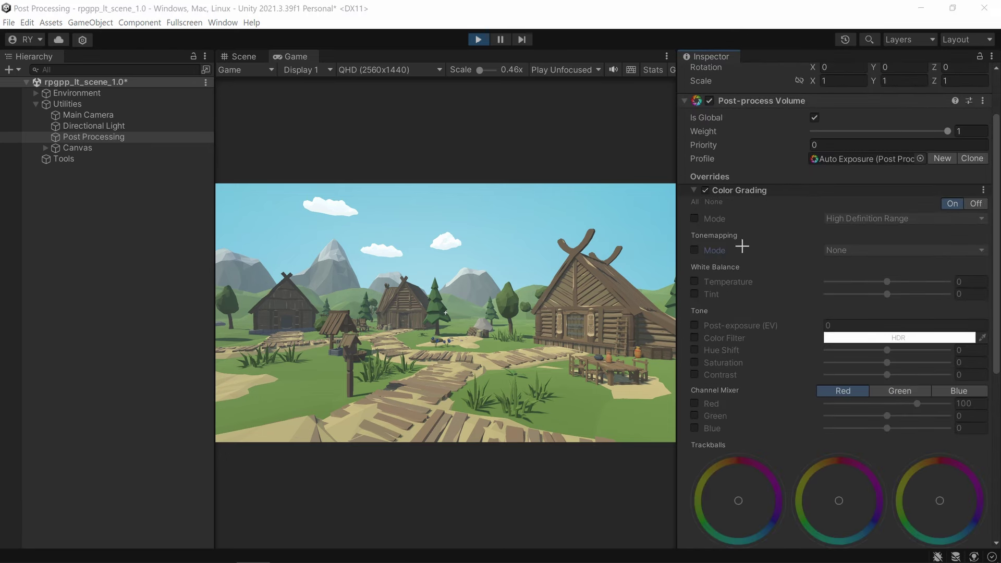
left_click(694, 325)
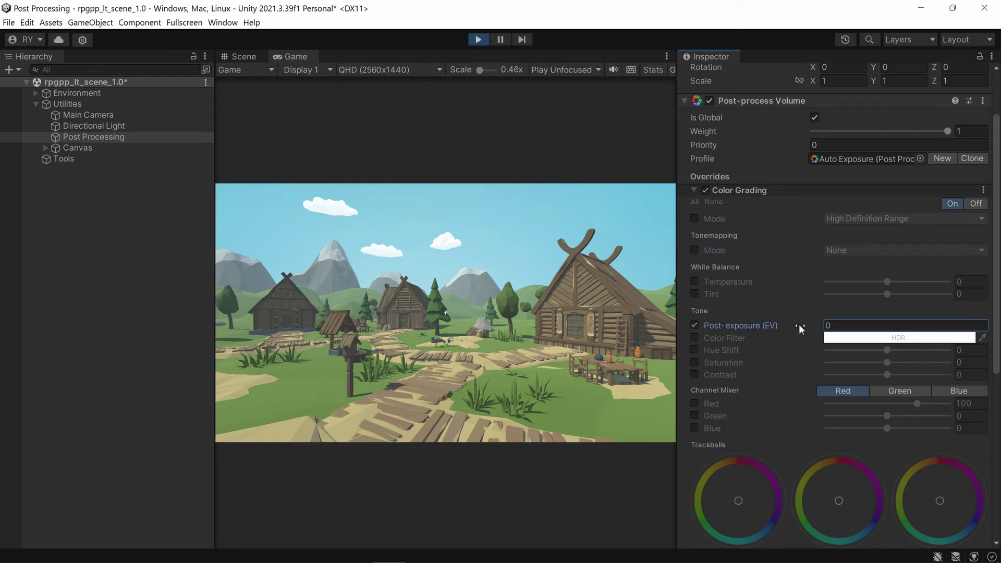
left_click_drag(799, 324, 759, 326)
type("-10")
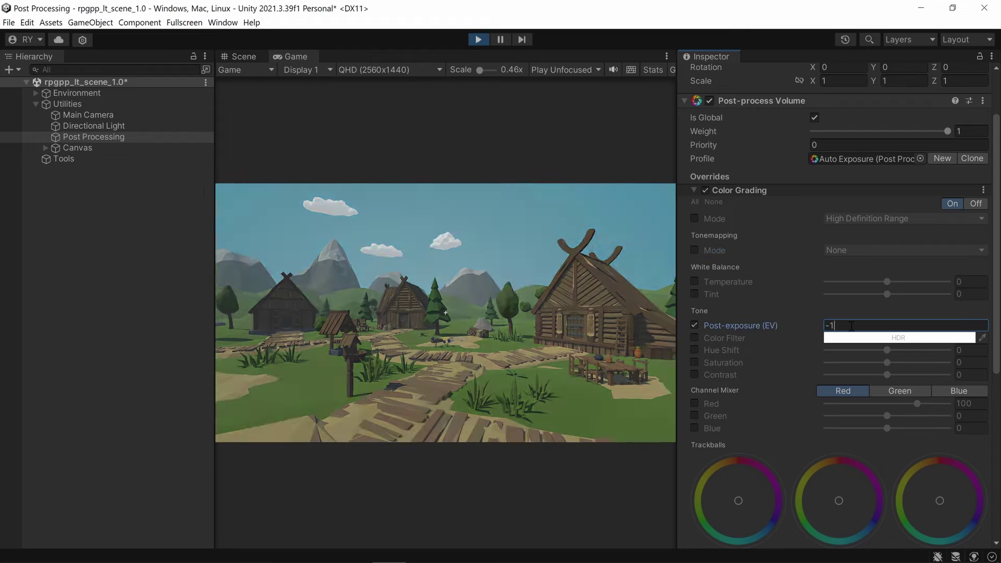
- Enable Bloom Intensity, raise it high, and preview the stark result fullscreen
left_click(694, 189)
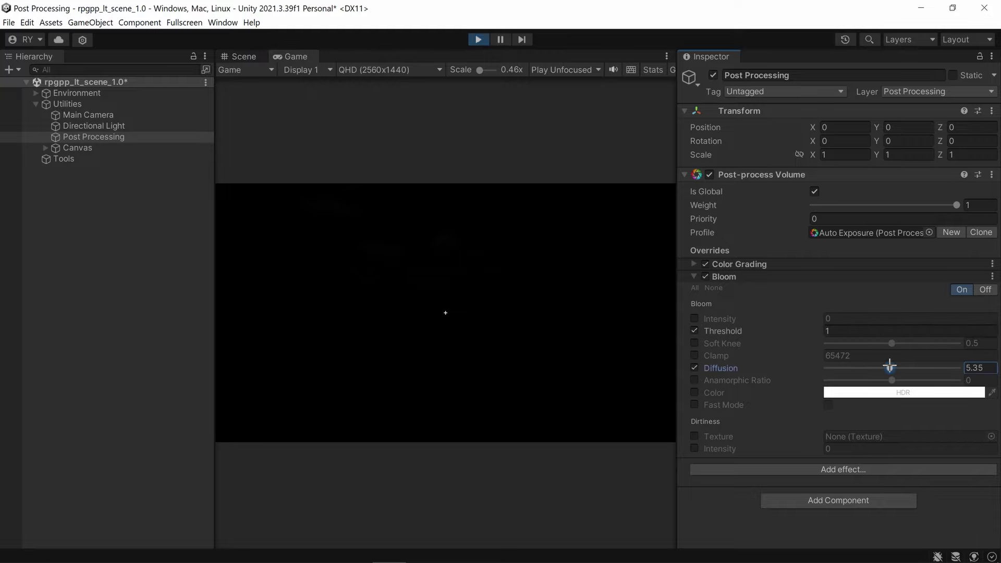
left_click(694, 318)
left_click_drag(770, 320, 767, 318)
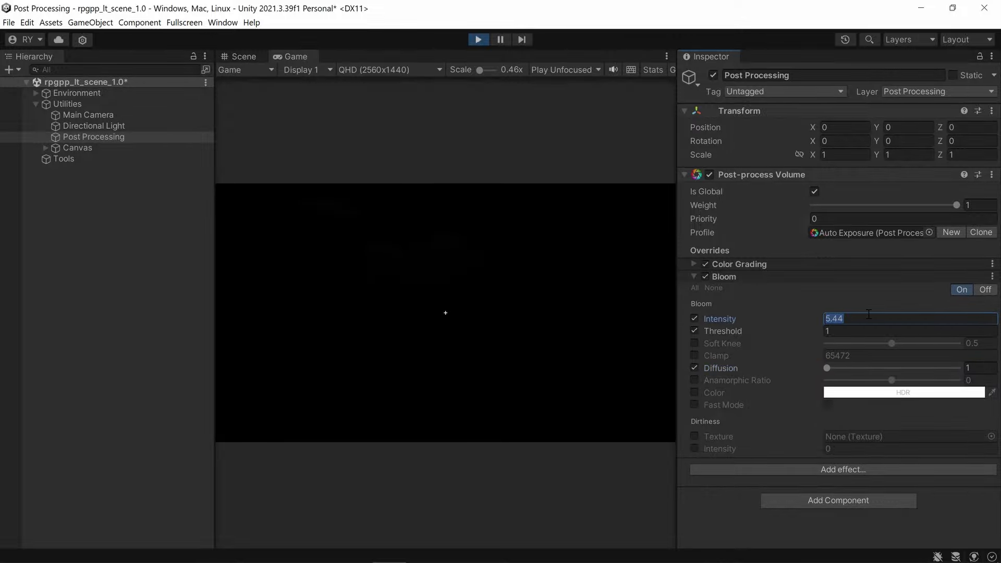
key("F10")
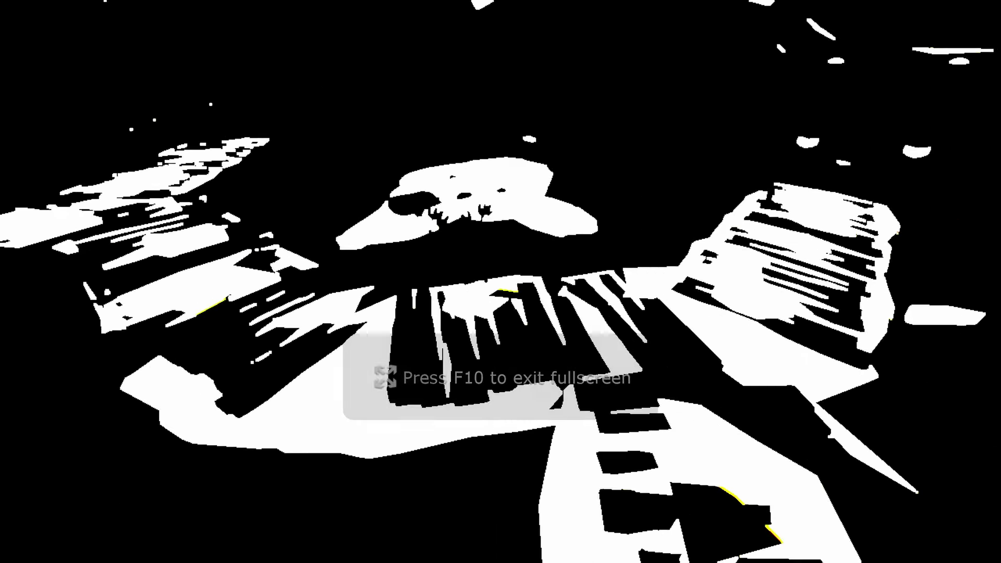
key("F10")
- Set the Bloom colour to red and preview the game fullscreen
left_click(870, 393)
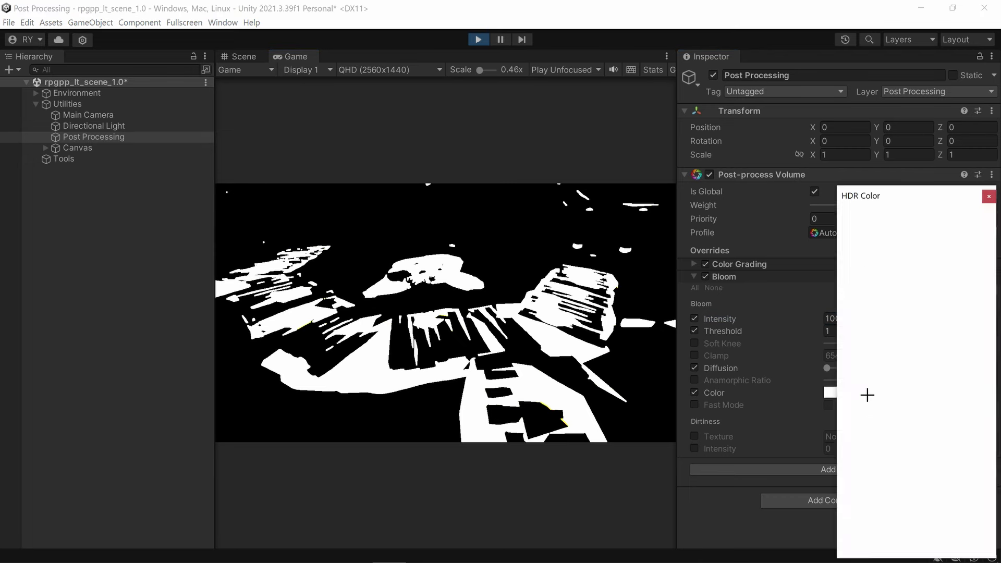
left_click_drag(903, 302, 955, 264)
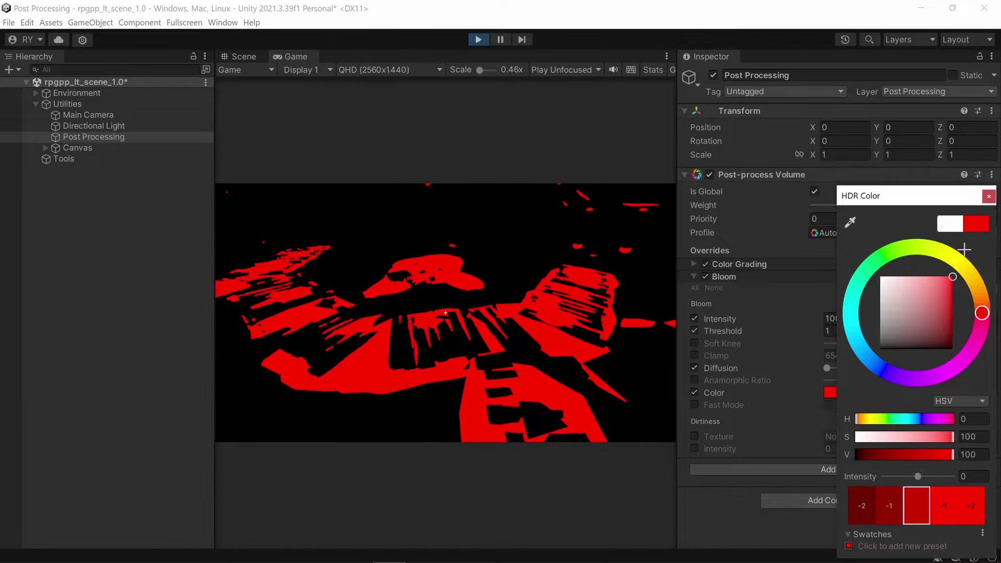
left_click(990, 196)
key("F10")
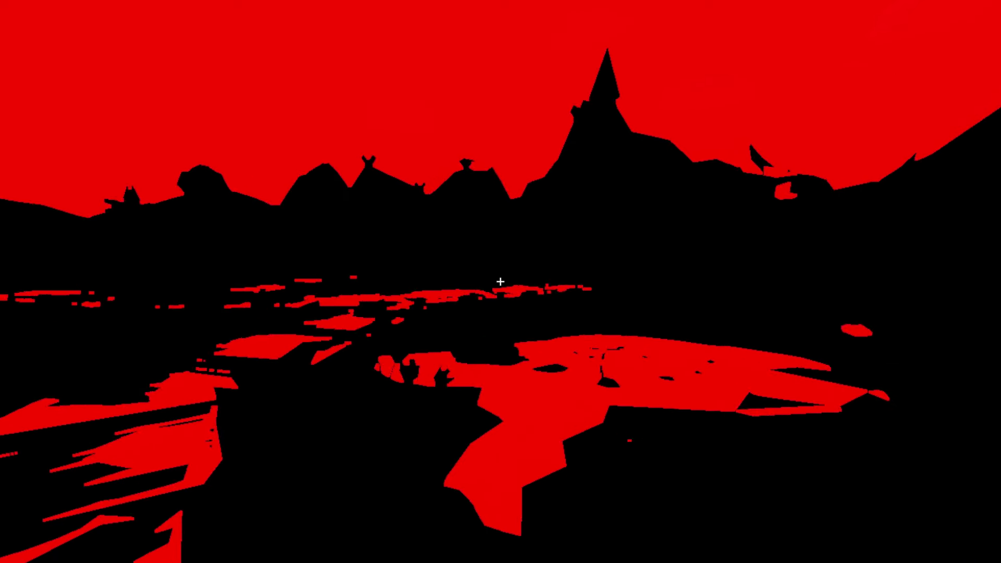
key("F10")
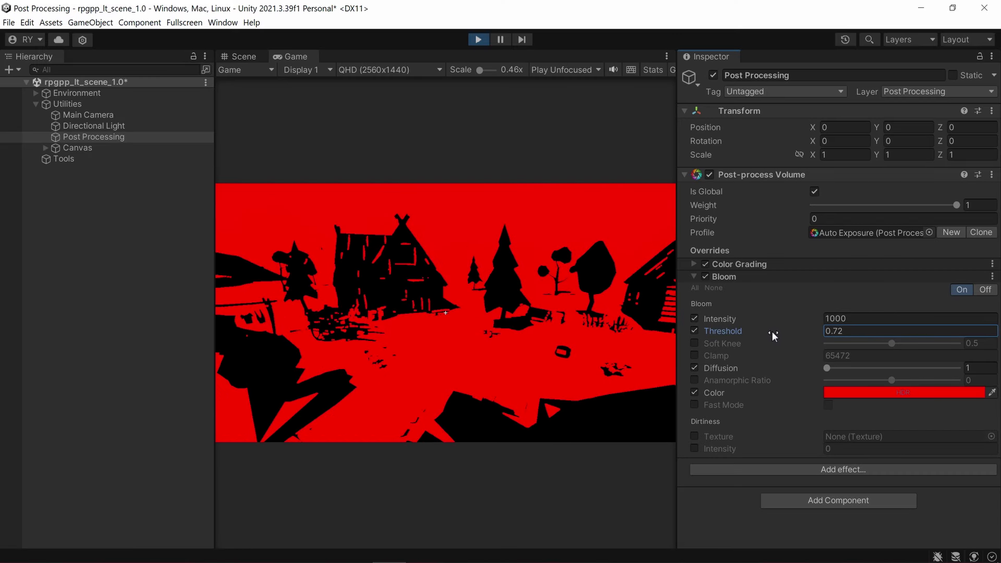
- Lower the Bloom threshold and check the red-and-black look fullscreen
mouse_move(772, 330)
left_mouse_down()
mouse_move(780, 332)
mouse_move(772, 333)
left_mouse_up()
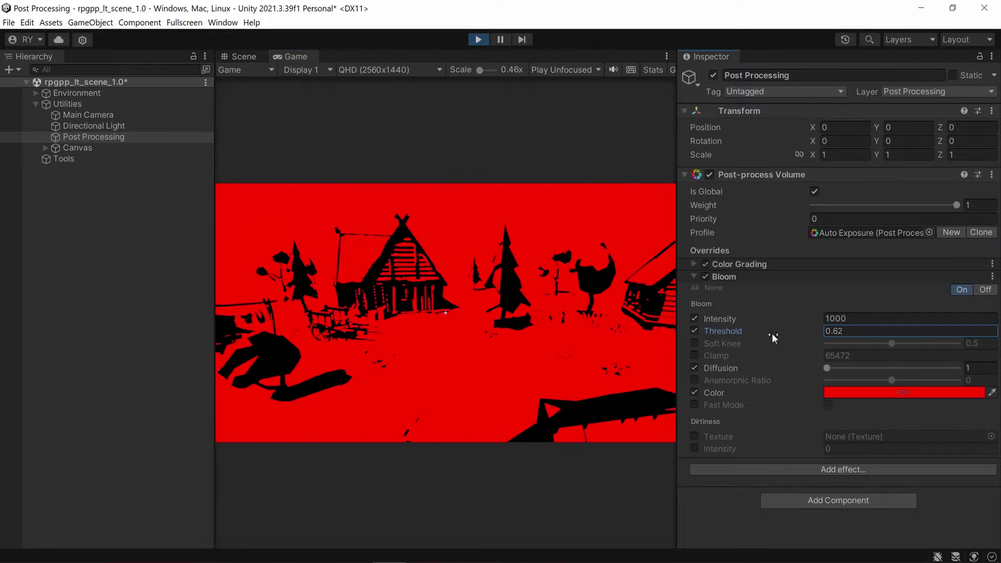
key("F10")
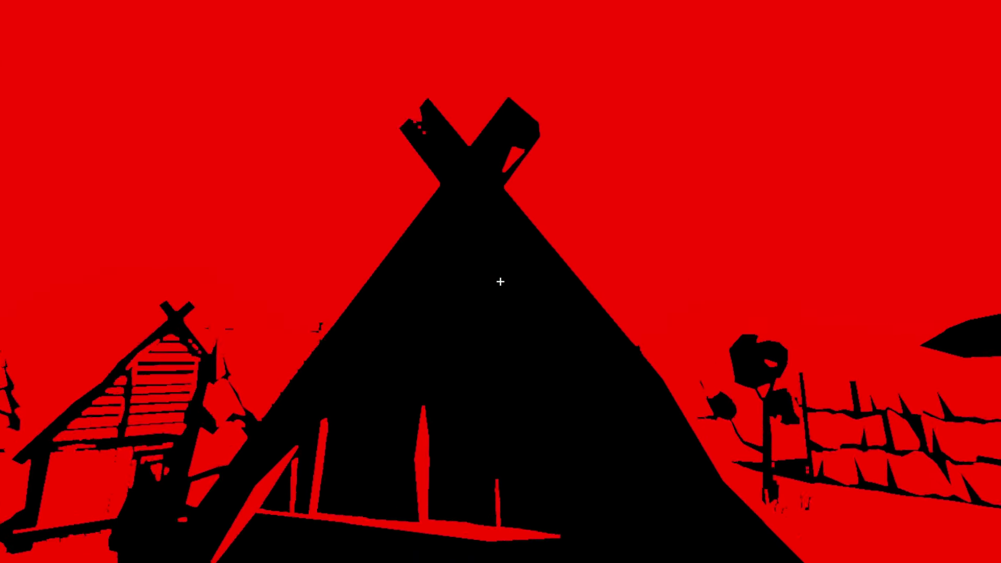
key("F10")
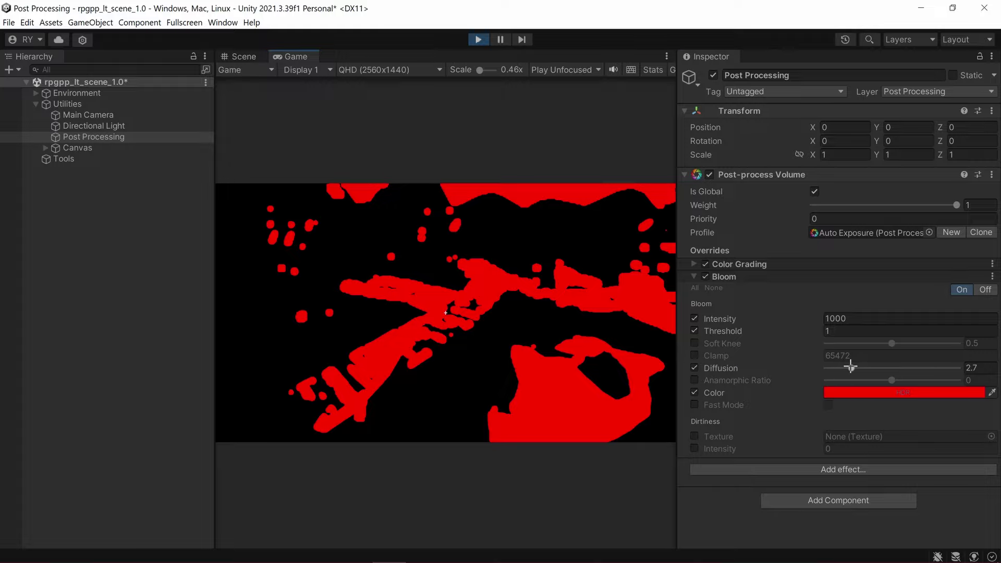
- Reduce Bloom diffusion, preview fullscreen, then enable Soft Knee at about 0.725
mouse_move(850, 368)
left_mouse_down()
mouse_move(809, 363)
mouse_move(866, 365)
mouse_move(834, 364)
mouse_move(847, 365)
left_mouse_up()
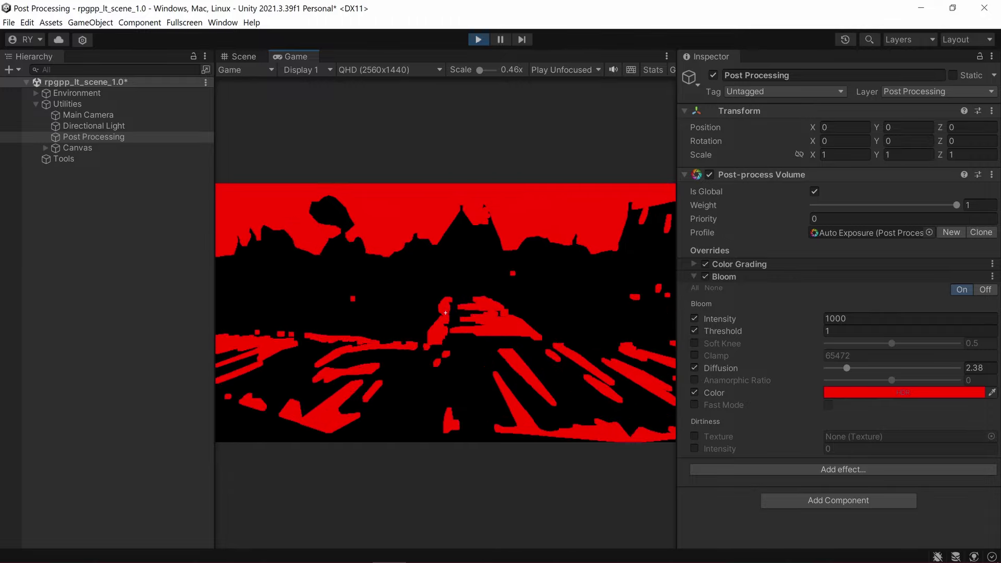
key("F10")
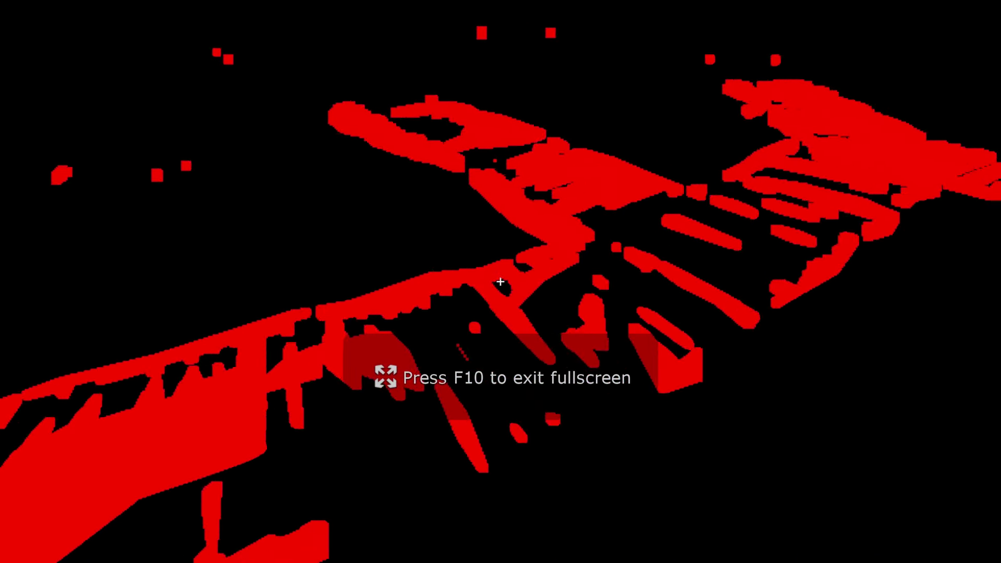
key("F10")
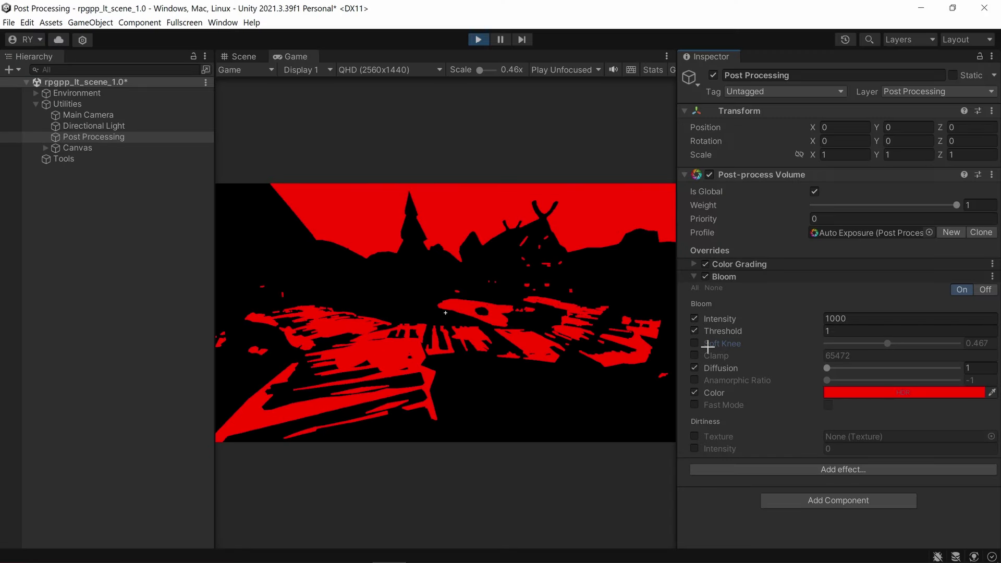
left_click(695, 344)
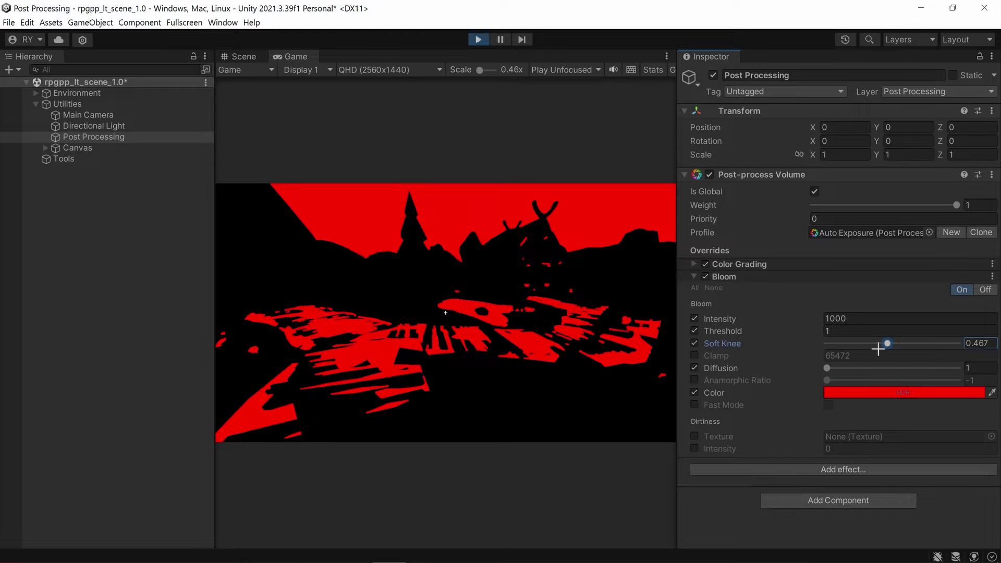
left_click_drag(889, 343, 865, 342)
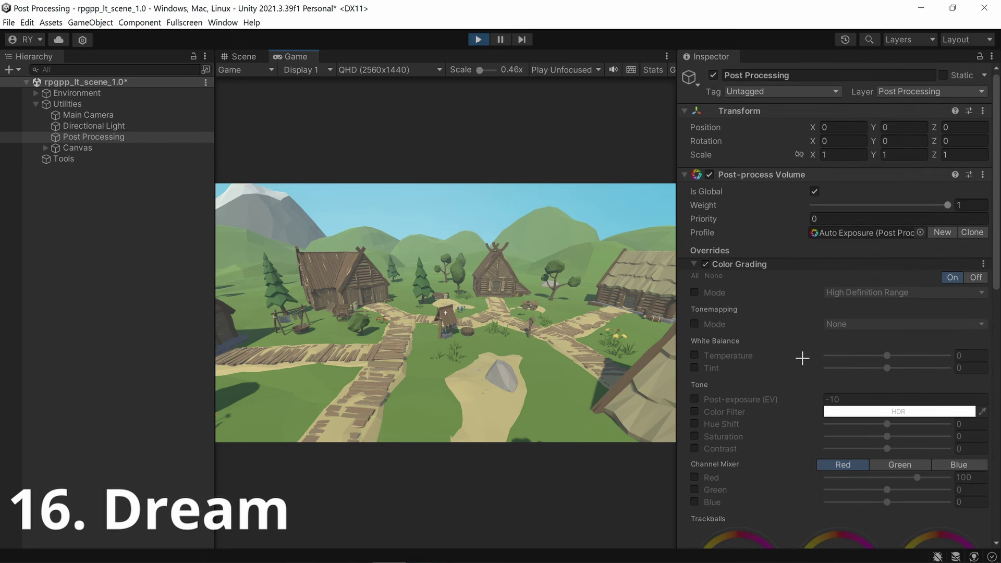
- Drag Color Grading Saturation and Contrast to their maximum and preview fullscreen
scroll(825, 312, "down", 2)
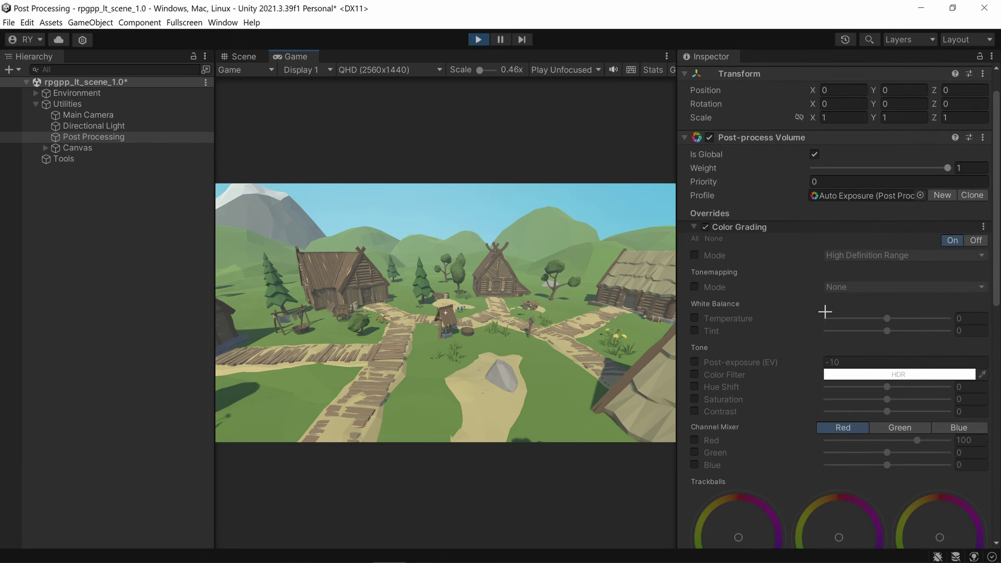
left_click(695, 227)
left_click(694, 276)
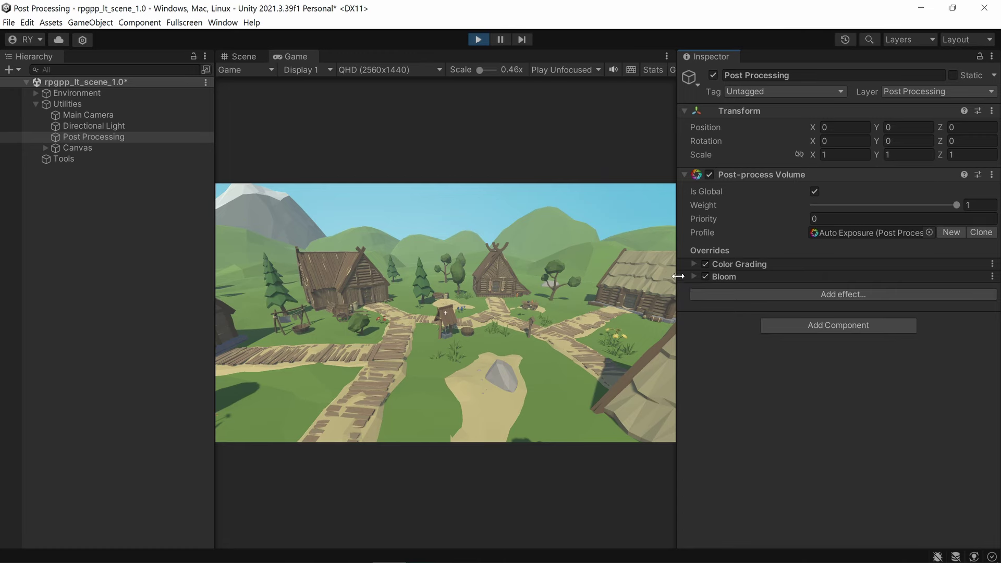
left_click(694, 264)
scroll(747, 303, "down", 4)
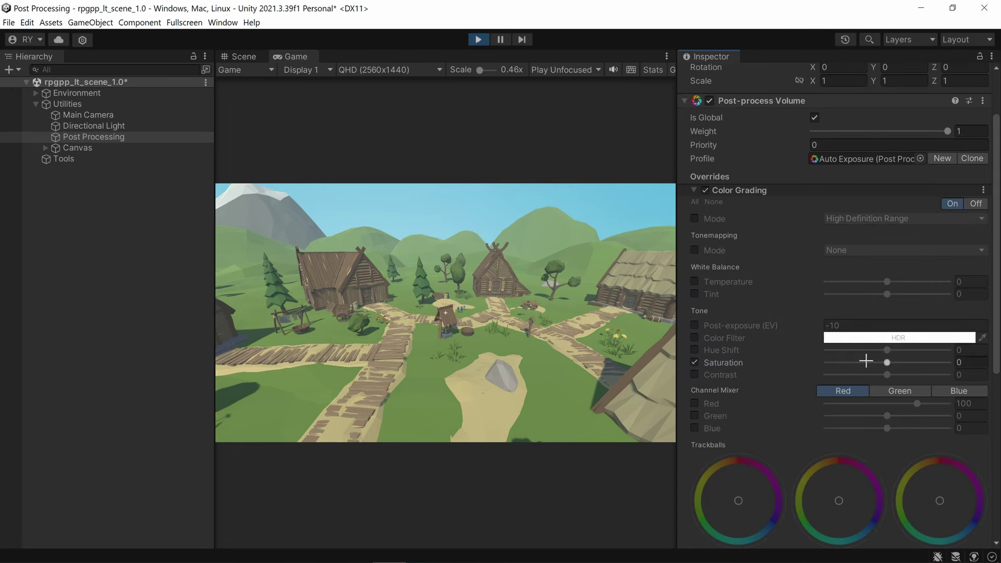
left_click_drag(887, 364, 970, 359)
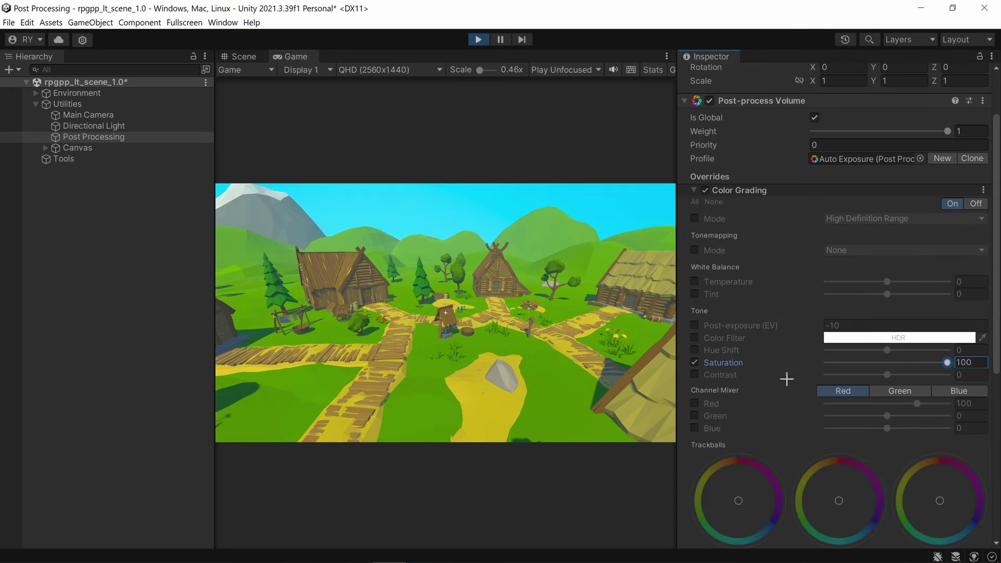
left_click_drag(883, 373, 994, 370)
key("F10")
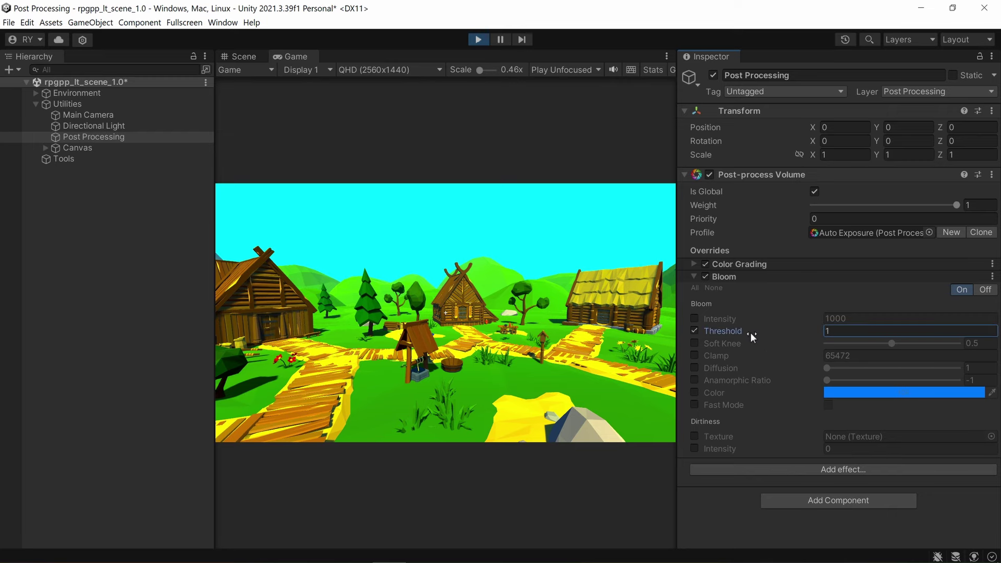
- Set Bloom Intensity to 2 and Diffusion to 10, then preview fullscreen
left_click(695, 319)
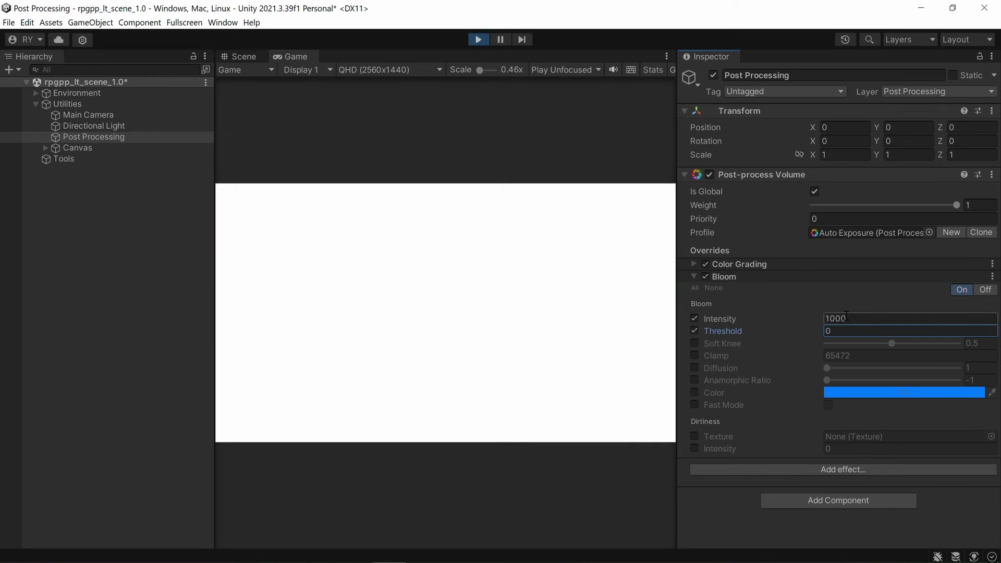
type("2")
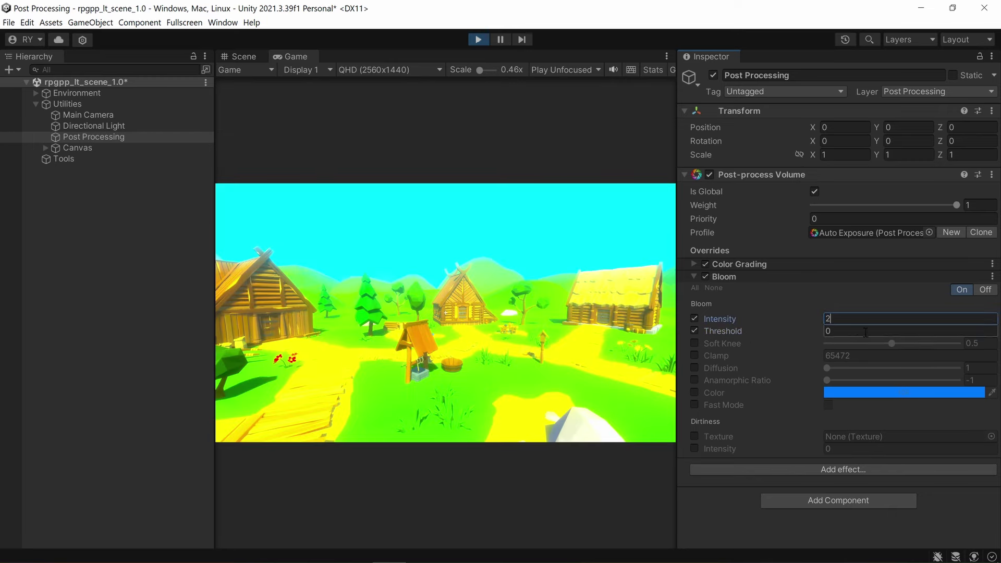
left_click(695, 368)
left_click_drag(829, 368, 957, 365)
key("F10")
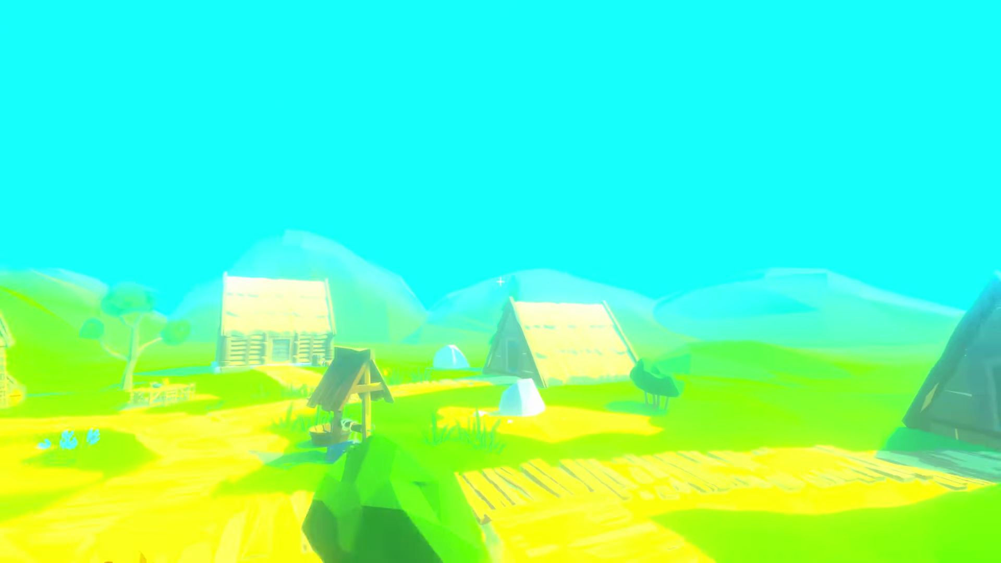
key("F10")
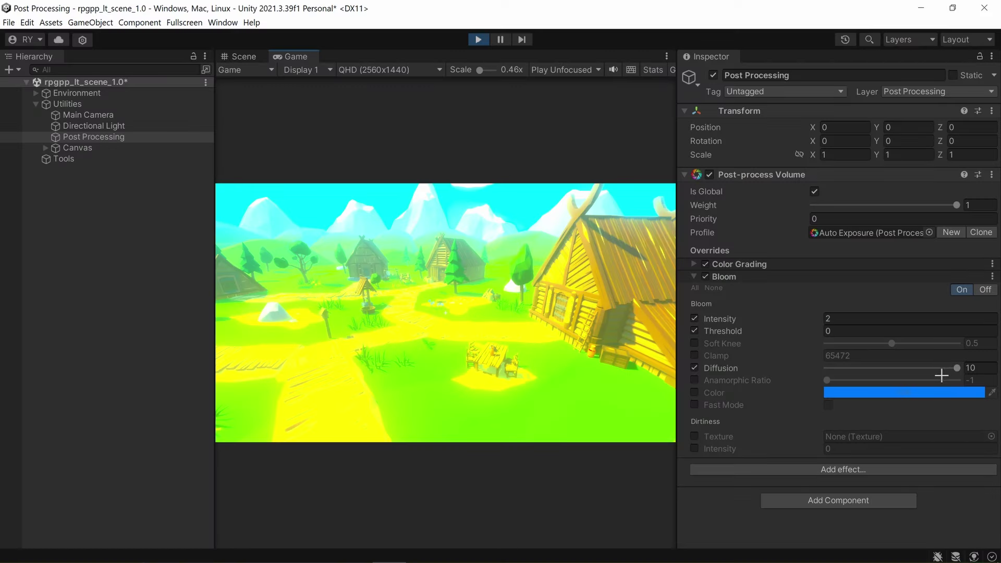
- Lower Bloom Diffusion to 1, commit Intensity 2, and preview the glow fullscreen
left_click_drag(955, 368, 778, 367)
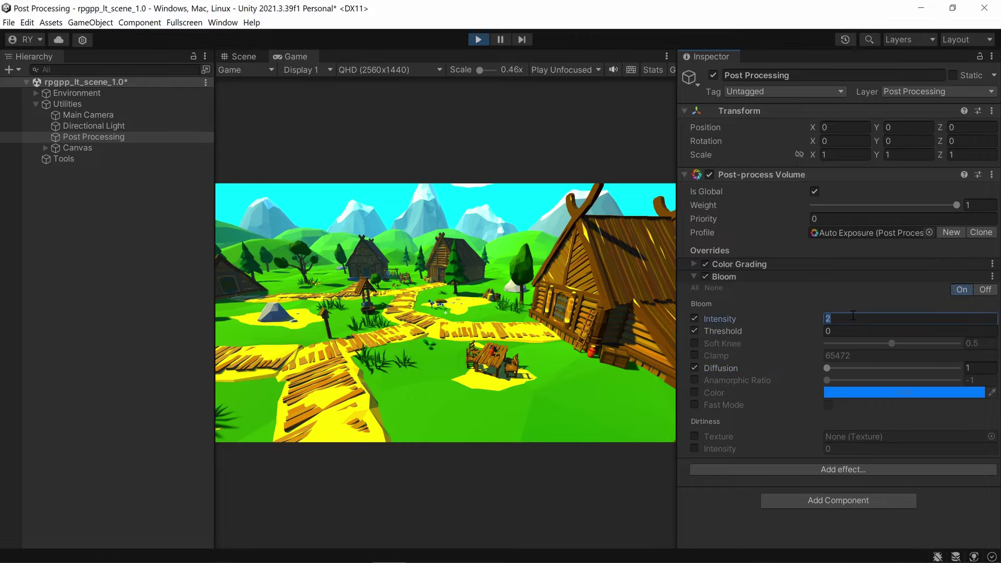
key("Return")
key("F10")
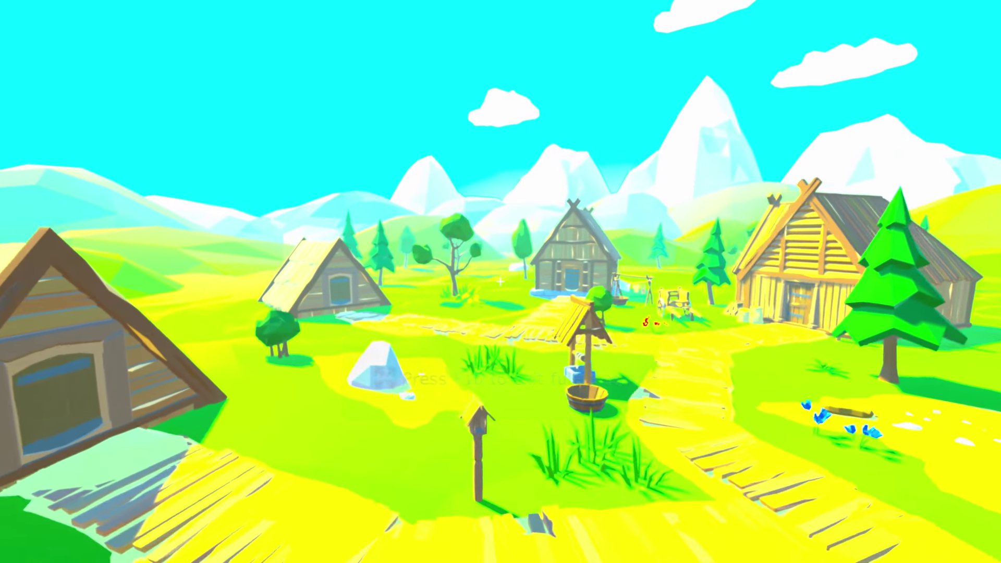
key("F10")
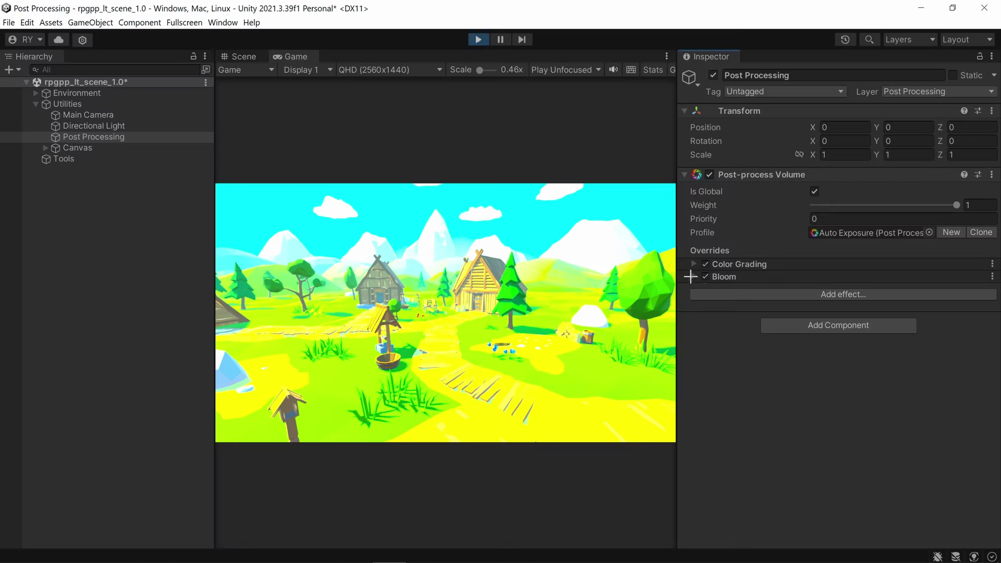
- Toggle the post-processing effects off and on to compare the village
left_click(707, 174)
left_click(707, 174)
left_click(707, 174)
left_click(707, 174)
- In Color Grading's Grading Curves, try the Hue Vs Sat and Lum Vs Sat curves
left_click(739, 264)
left_click(725, 265)
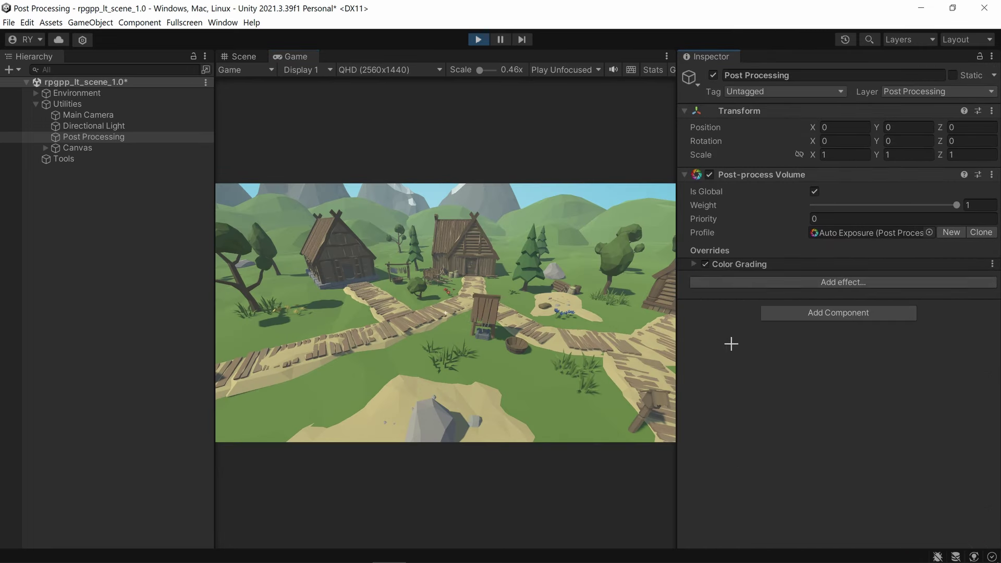
left_click(739, 264)
scroll(758, 311, "down", 10)
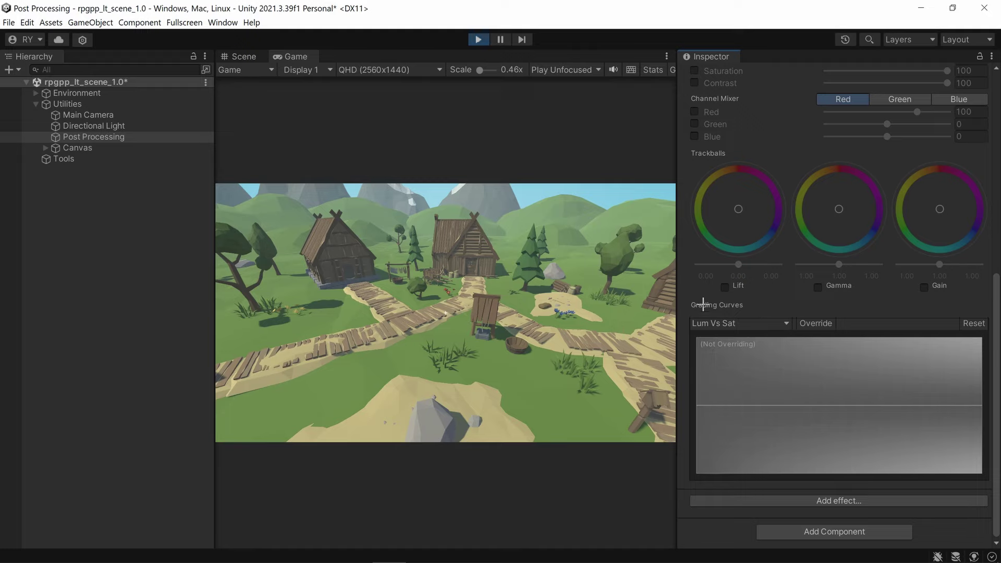
left_click(735, 321)
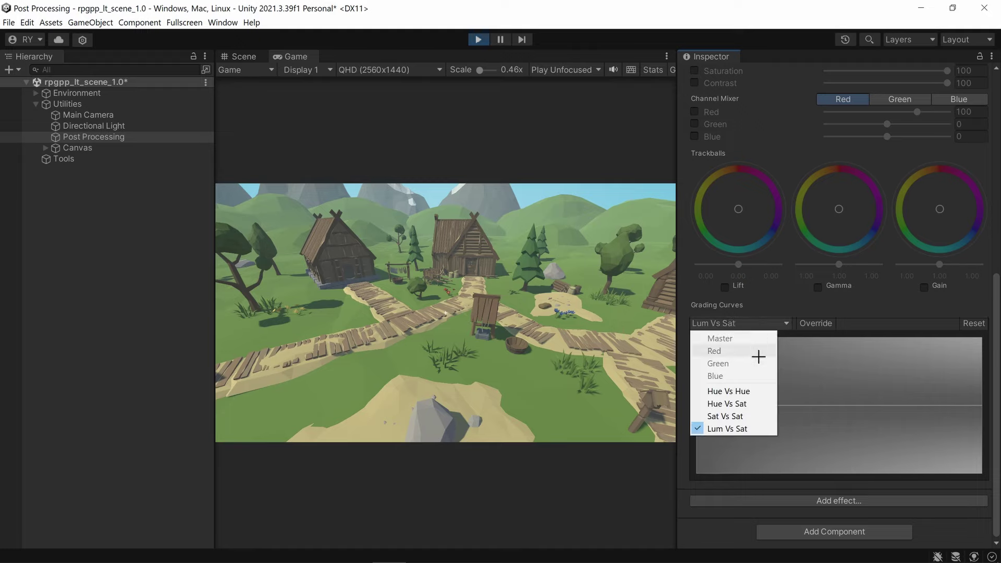
left_click(740, 404)
left_click(735, 324)
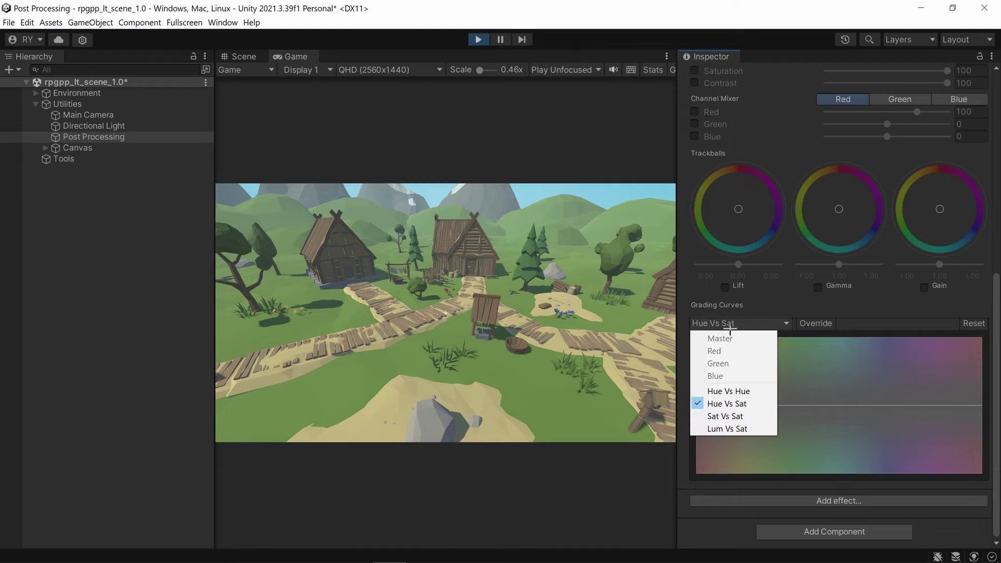
left_click(733, 429)
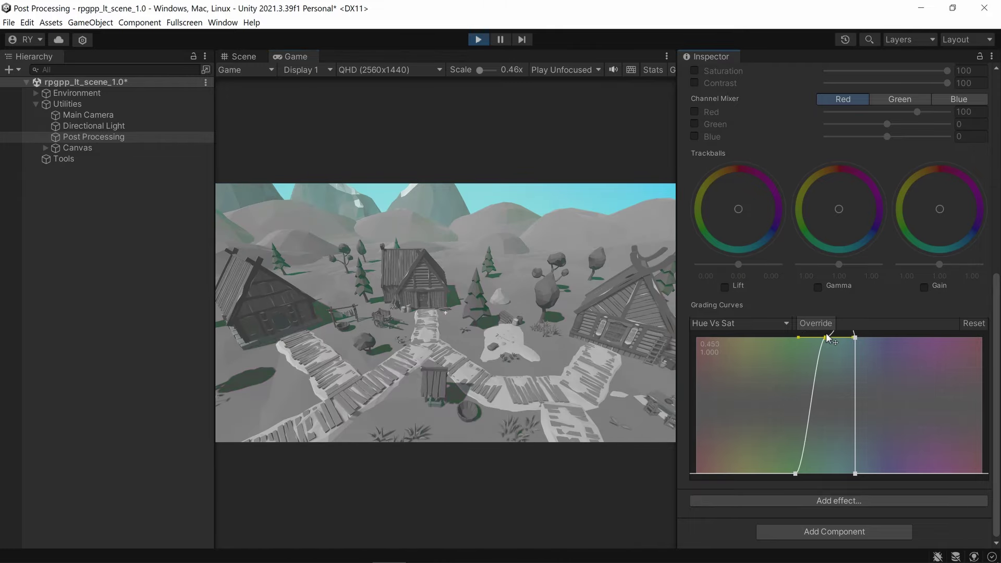
- Move a curve key so only green hues stay saturated, previewing fullscreen
left_click_drag(795, 472, 831, 481)
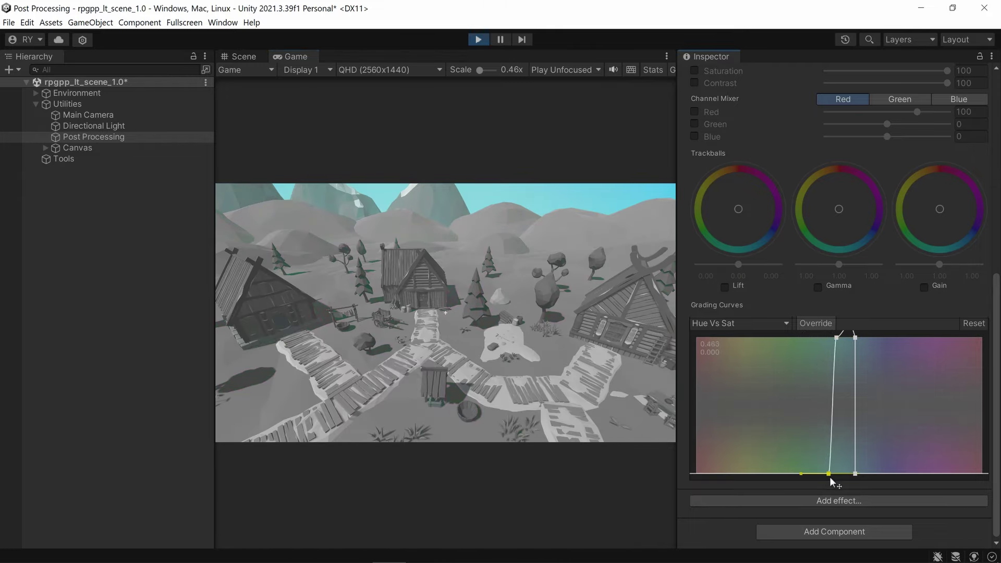
key("F10")
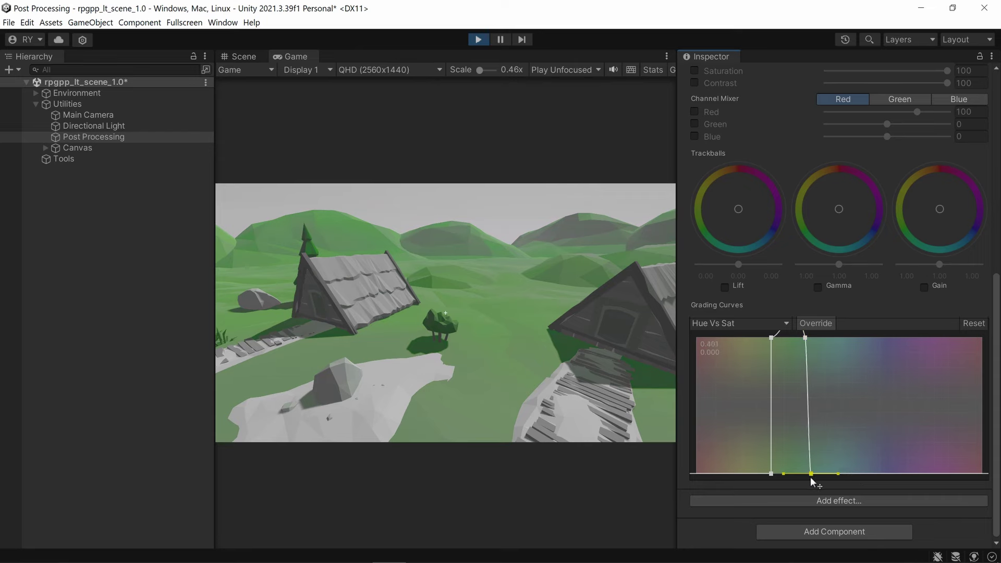
key("F10")
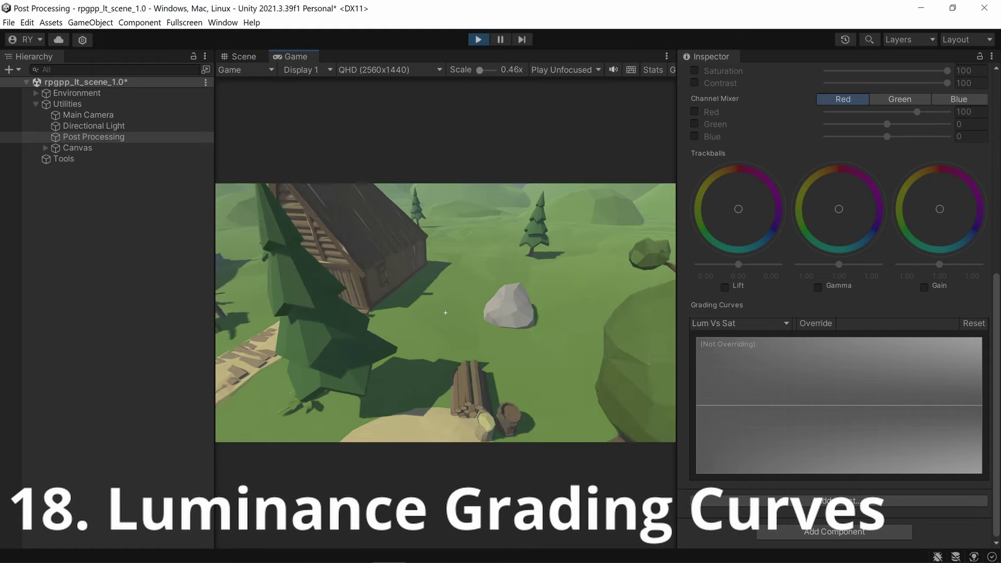
- Create a Point Light in the Hierarchy and set its Intensity value
right_click(83, 197)
mouse_move(157, 353)
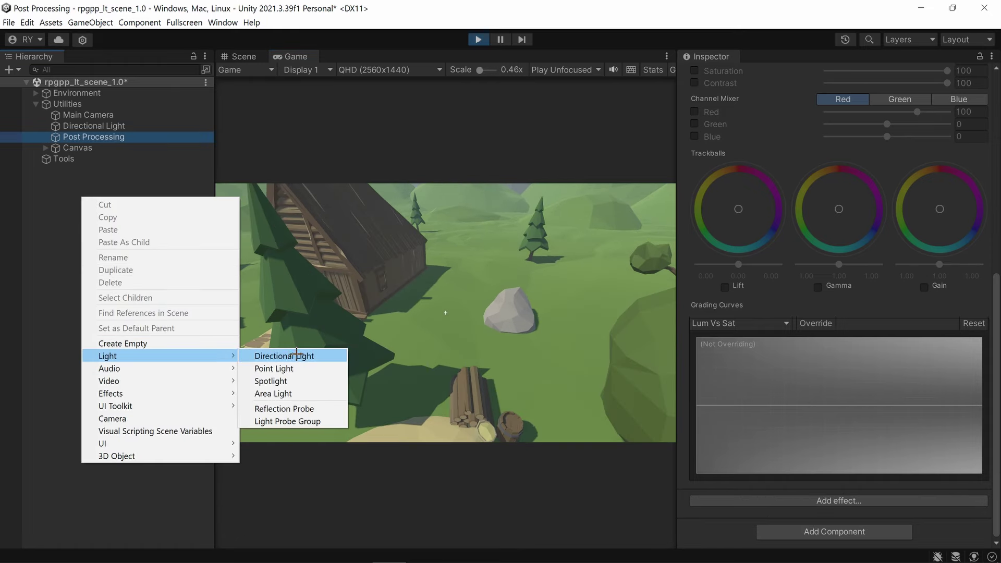
left_click(284, 368)
key("Return")
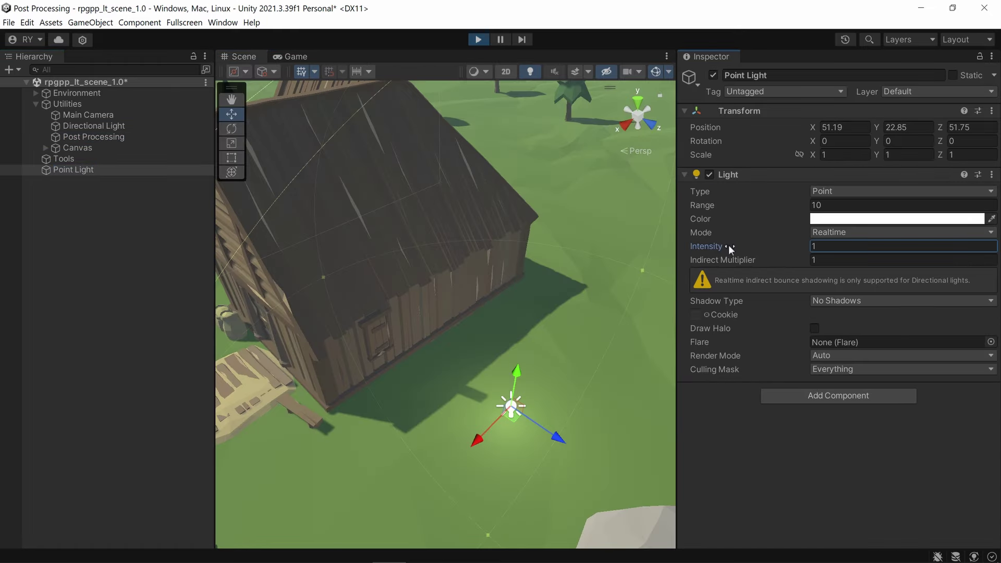
left_click(826, 246)
type("0")
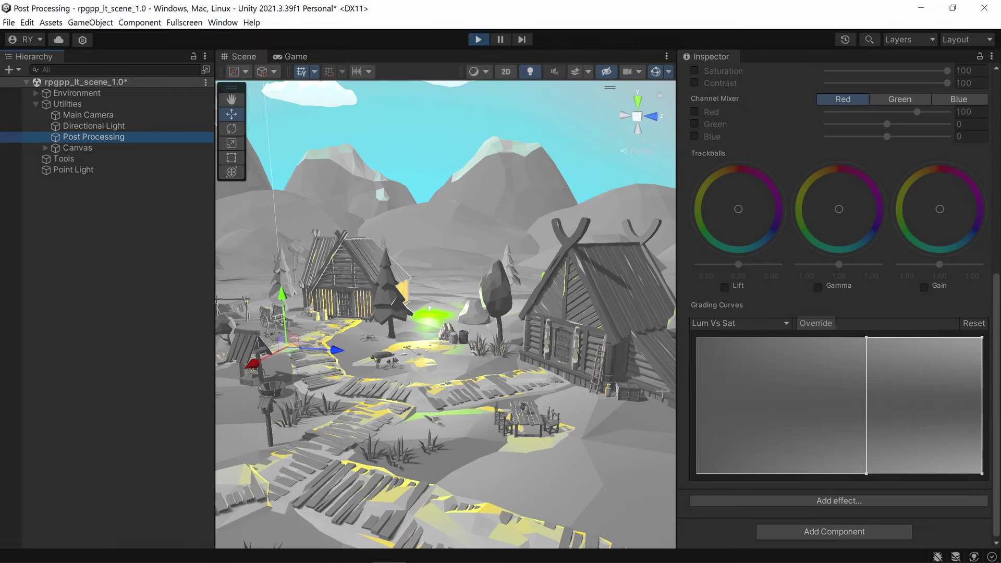
- Position the Point Light over the village centre at 70.77, 32.97, 41.34
right_click_drag(626, 412, 643, 385)
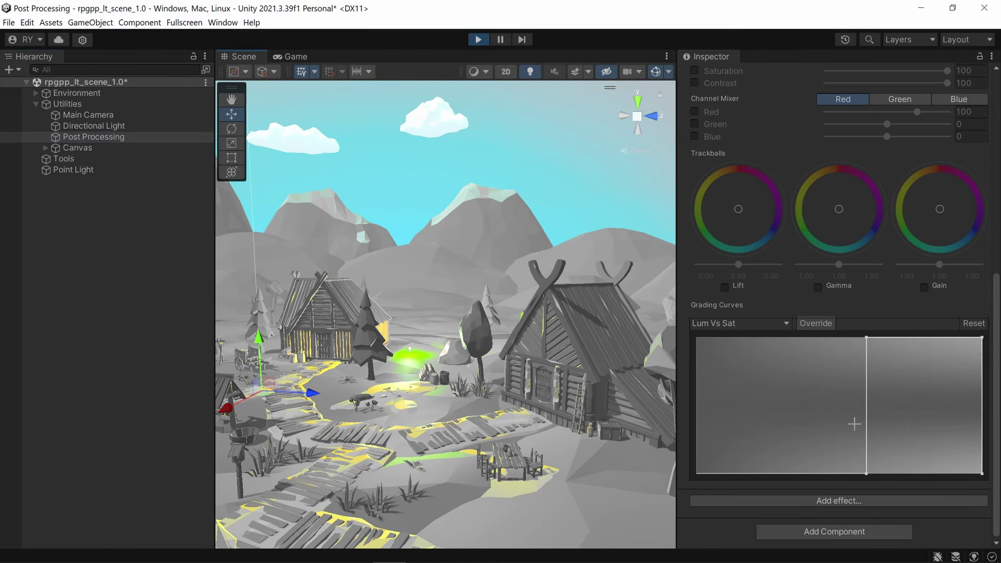
scroll(438, 311, "up", 5)
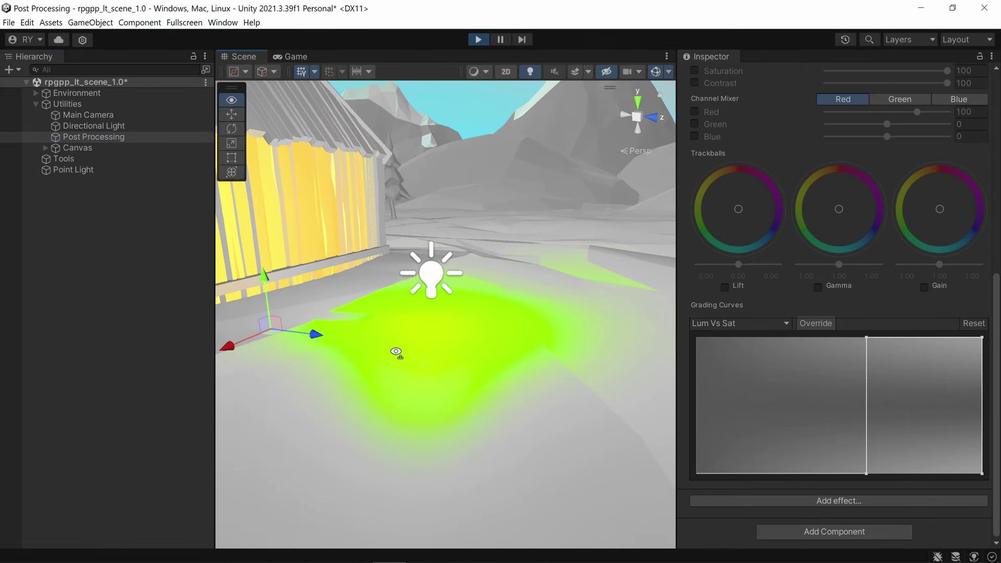
left_click(296, 56)
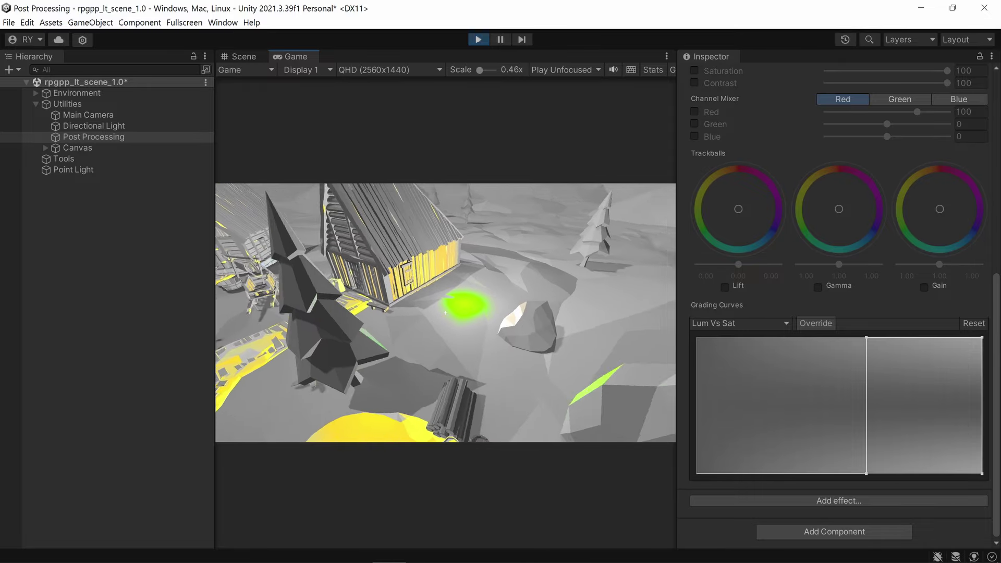
double_click(73, 169)
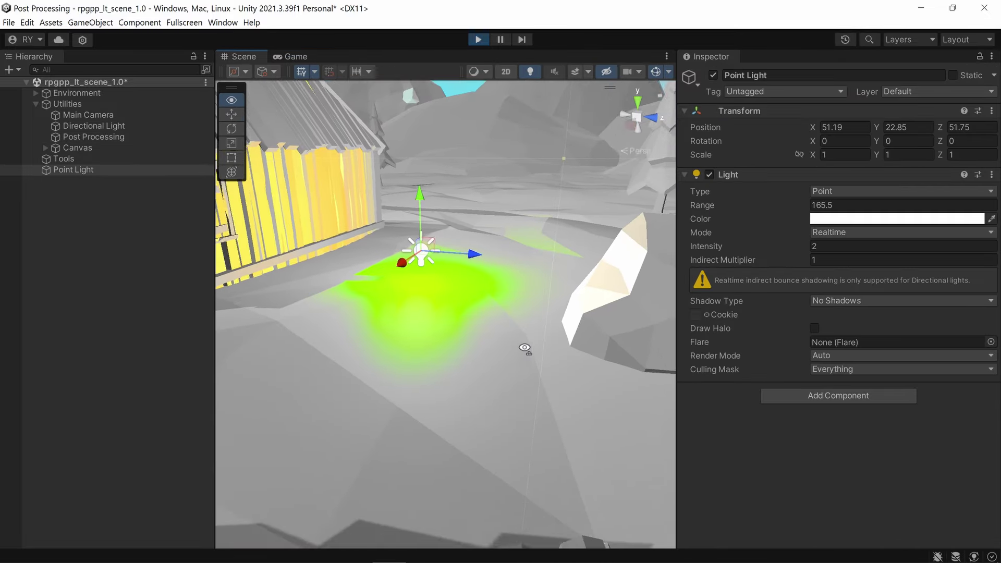
left_click_drag(451, 286, 470, 259)
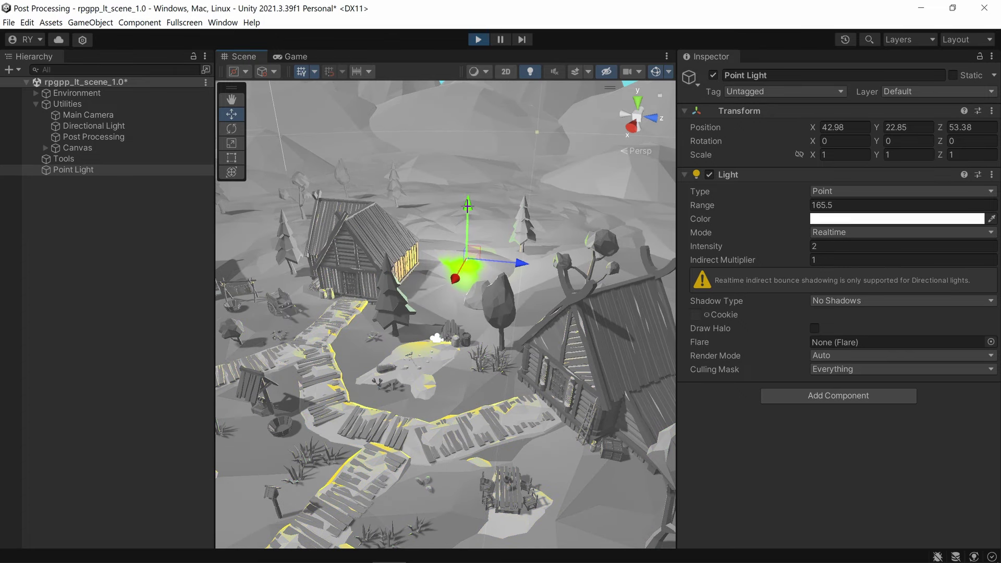
left_click_drag(468, 206, 400, 334, "alt")
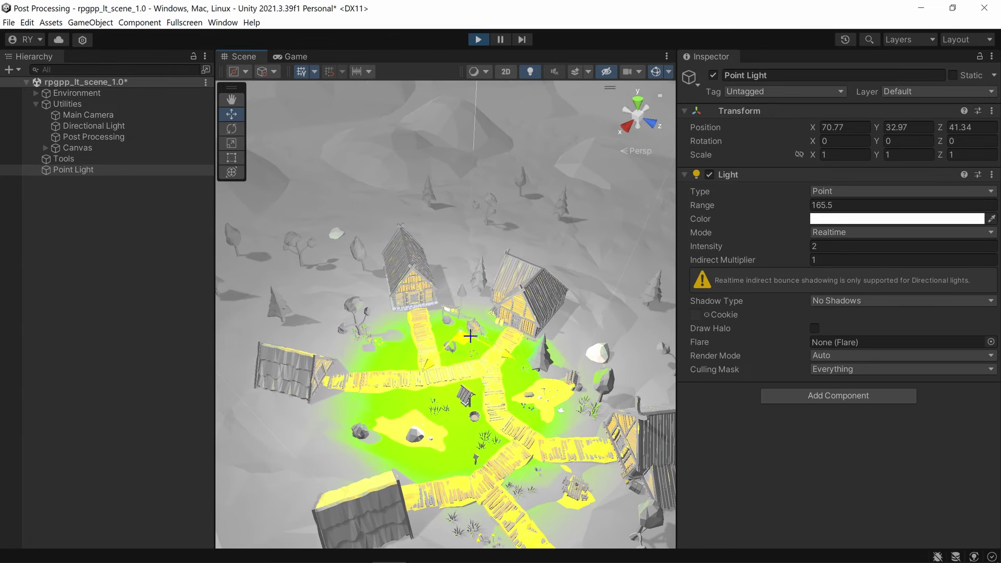